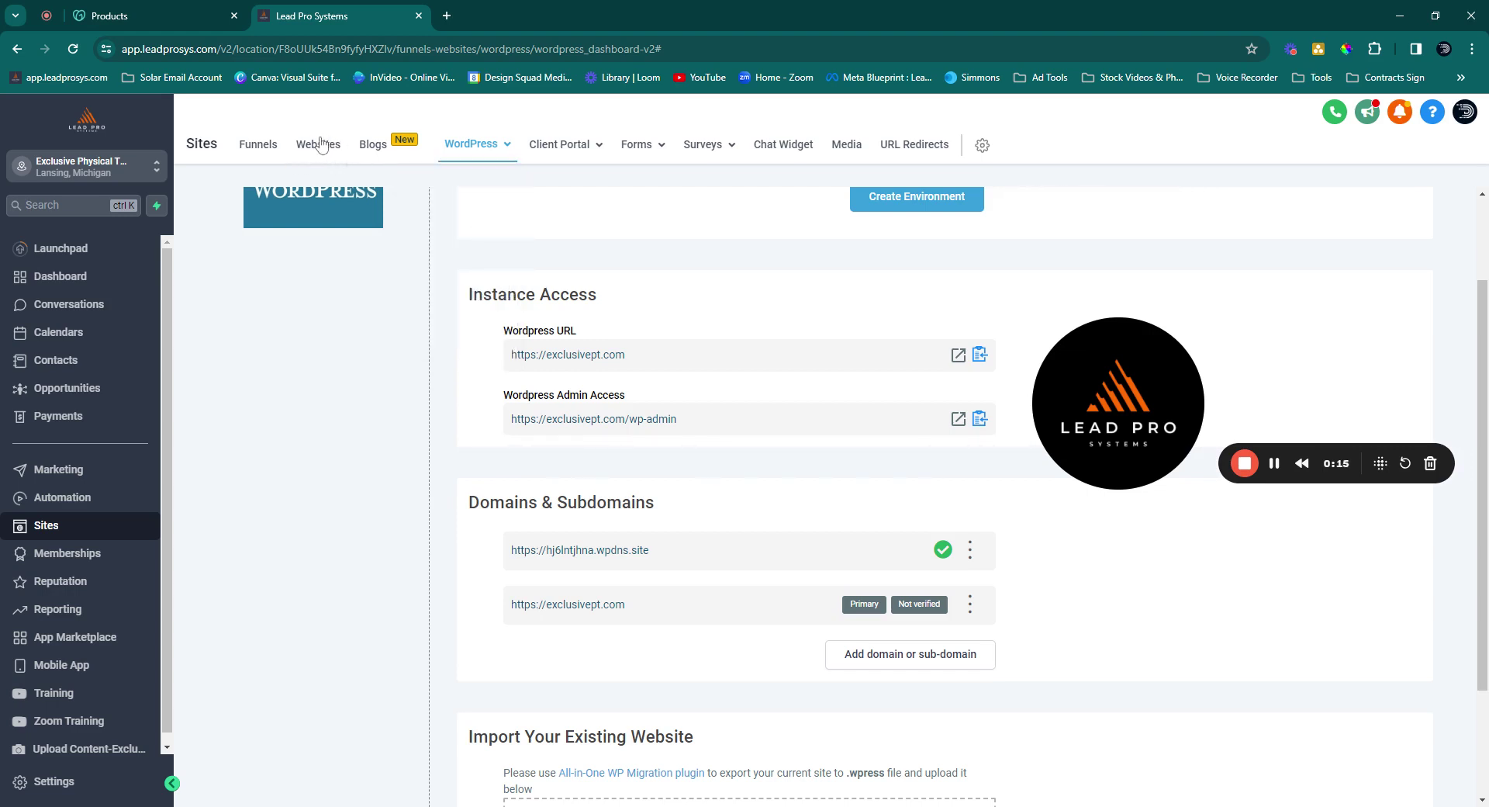
{"action": "scroll", "coordinate": [613, 396], "scroll_direction": "down", "scroll_amount": 2}
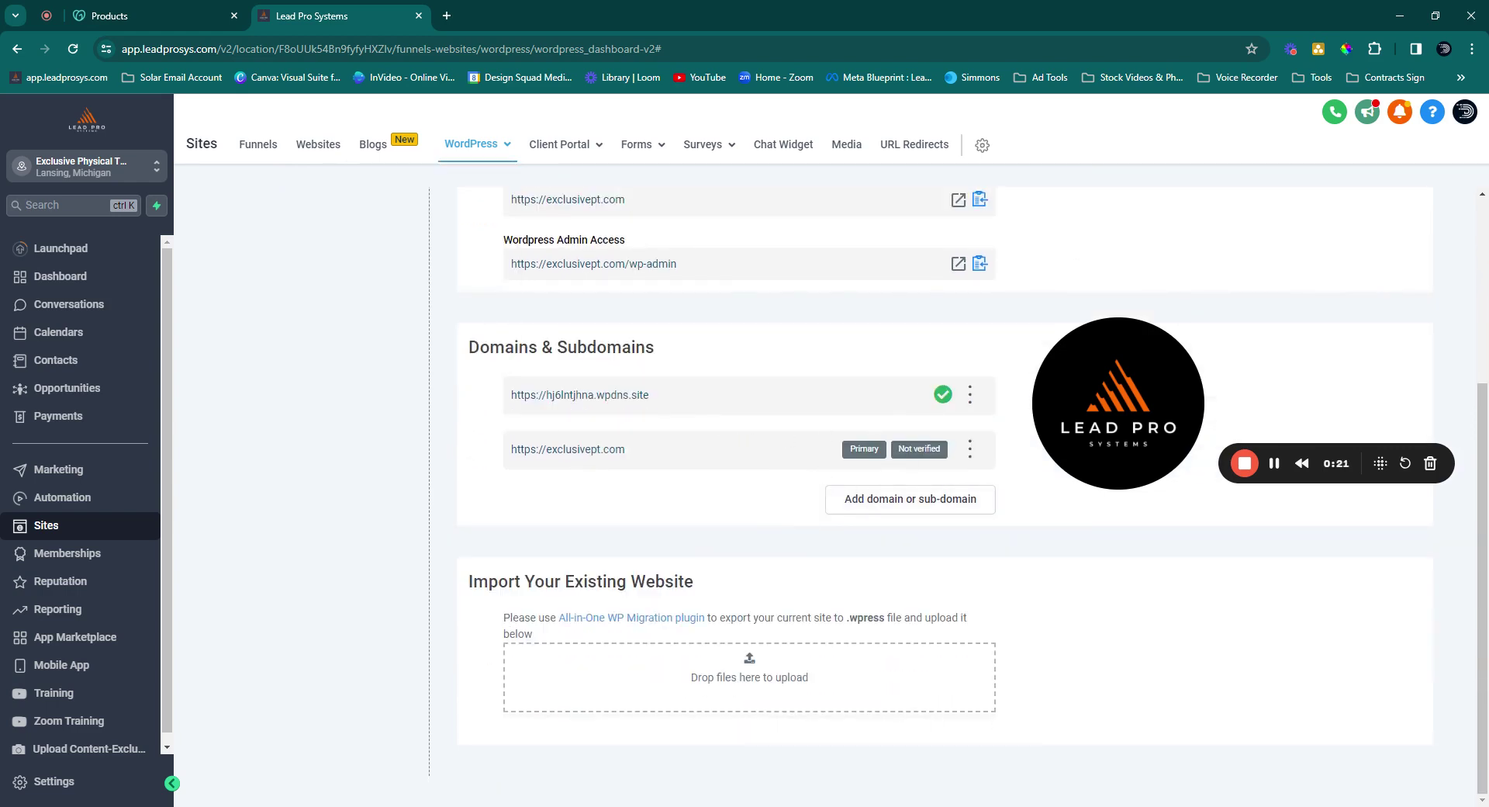
{"action": "left_click", "coordinate": [933, 509]}
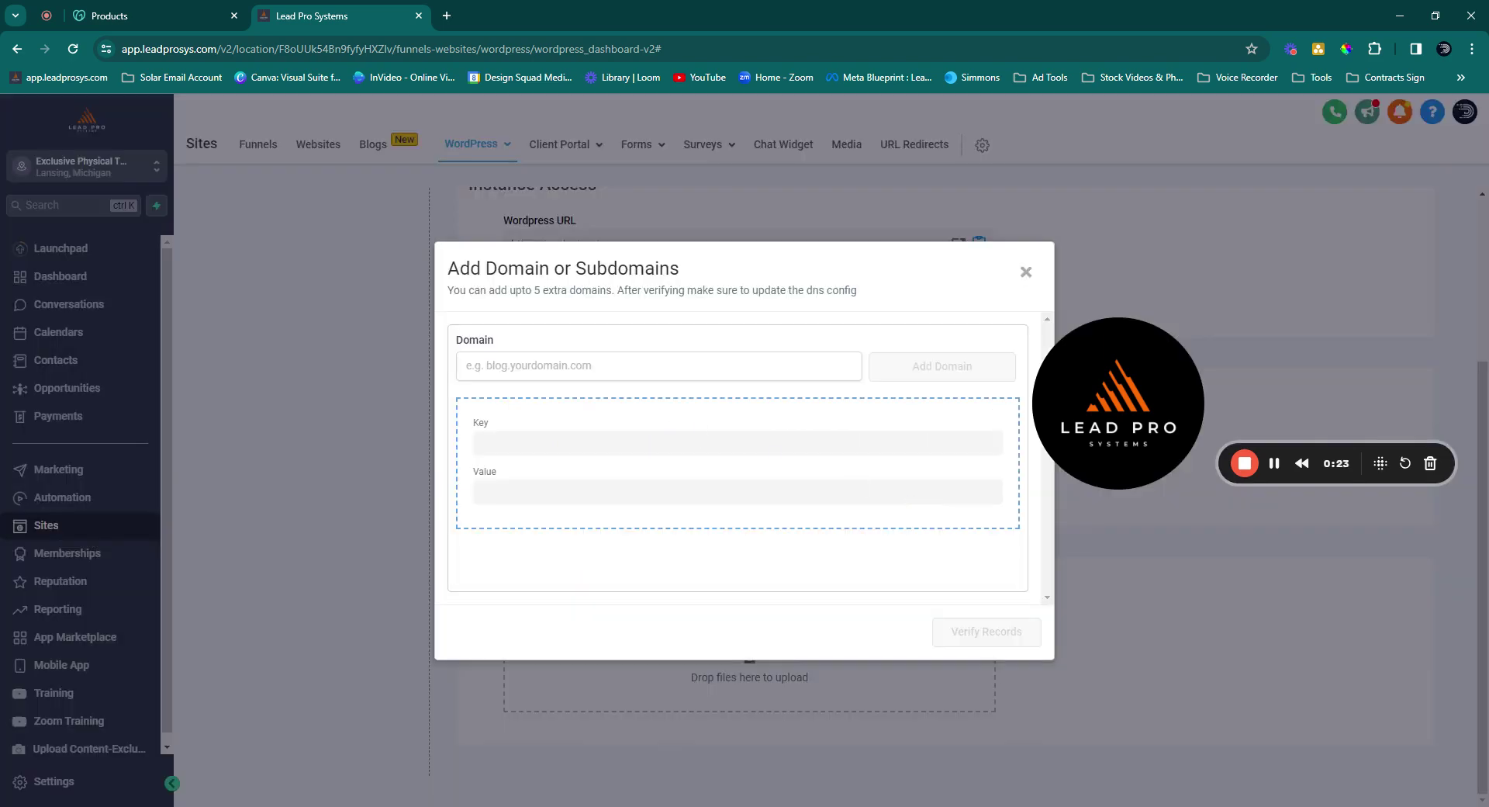
{"action": "type", "text": "https://exclusivept.com/"}
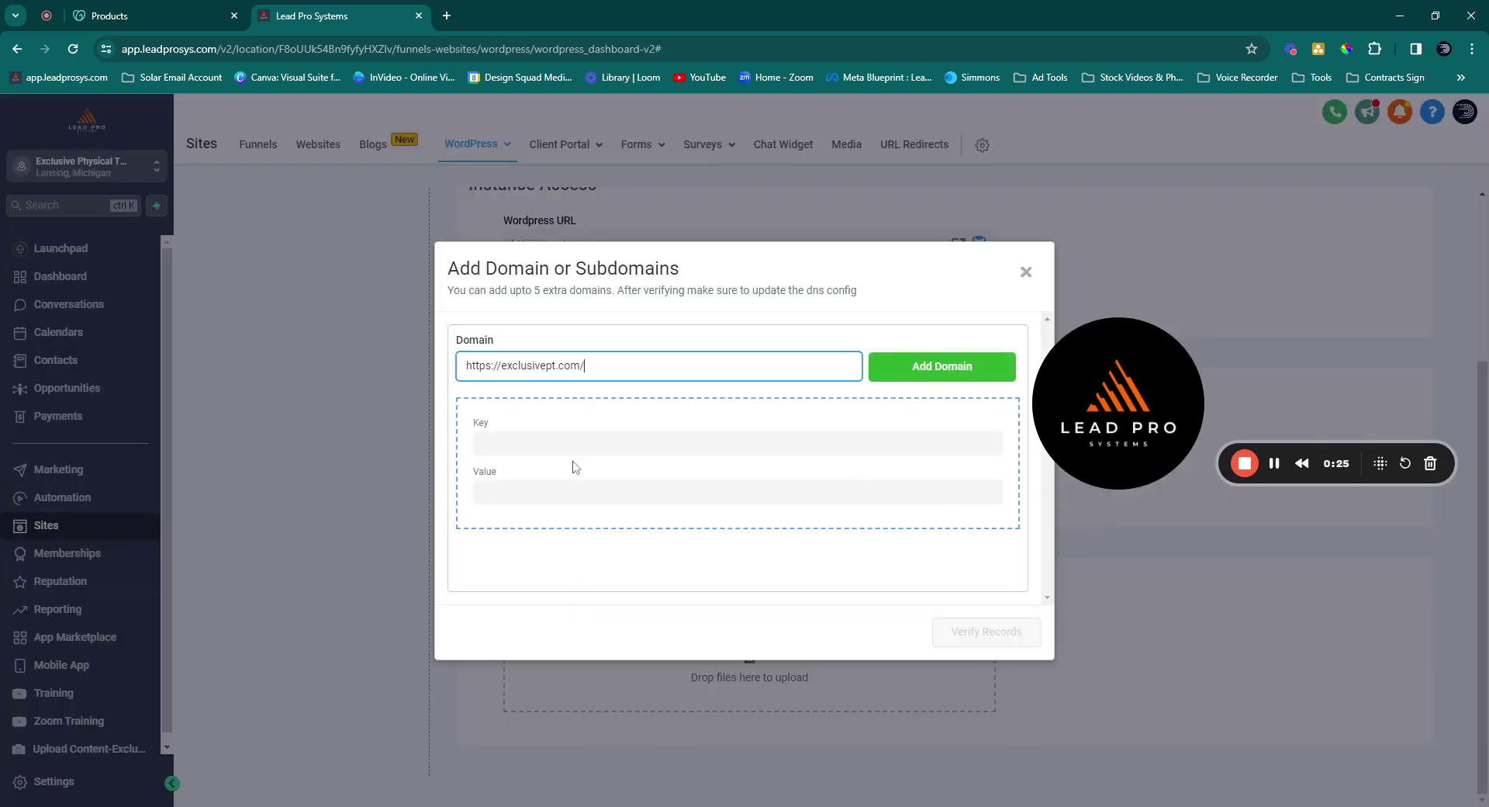
{"action": "left_click", "coordinate": [906, 371]}
{"action": "left_click", "coordinate": [1029, 277]}
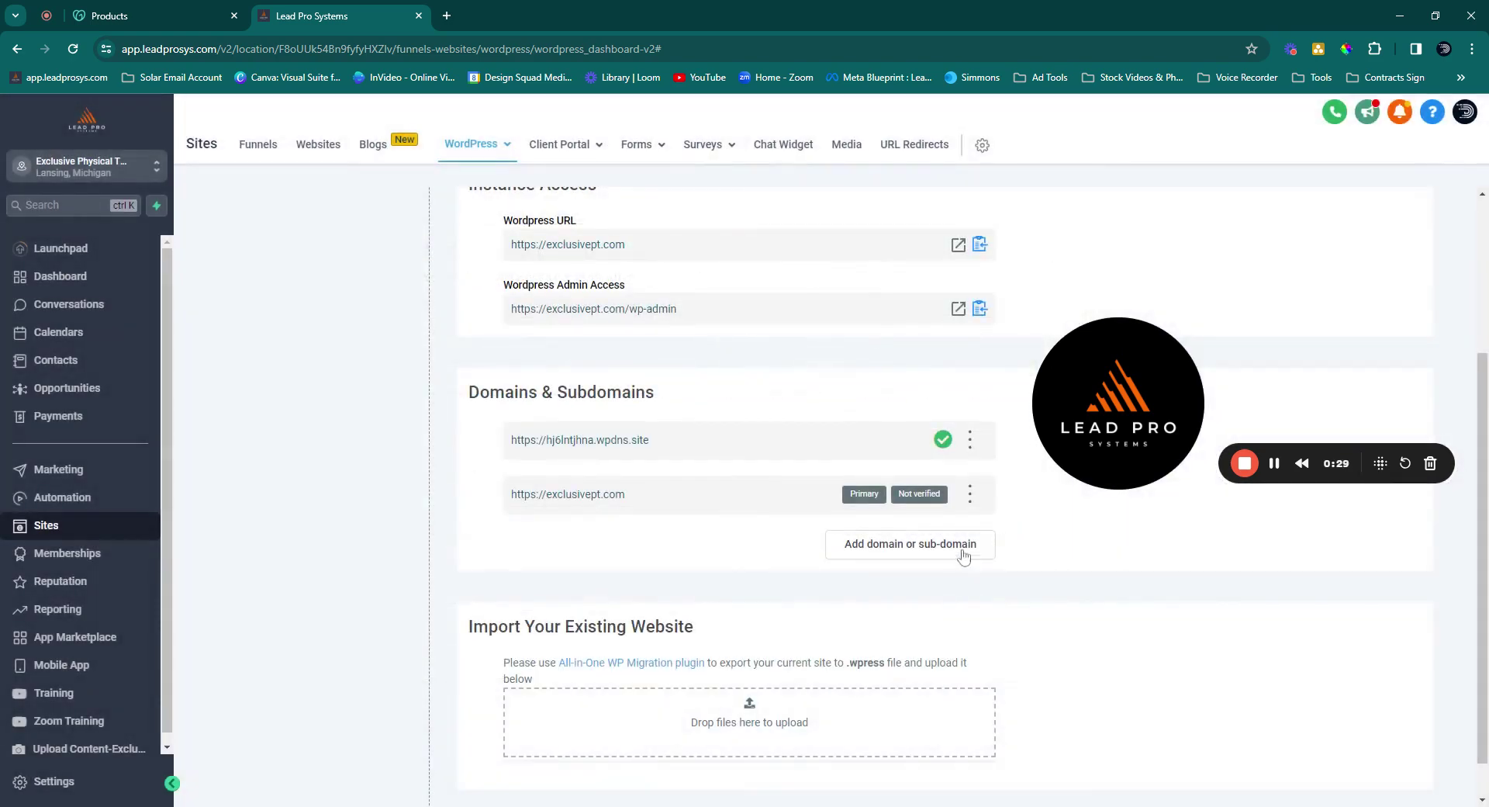
Open the DNS settings of the unverified primary domain exclusivept.com and review its two required TXT records
{"action": "left_click", "coordinate": [971, 497]}
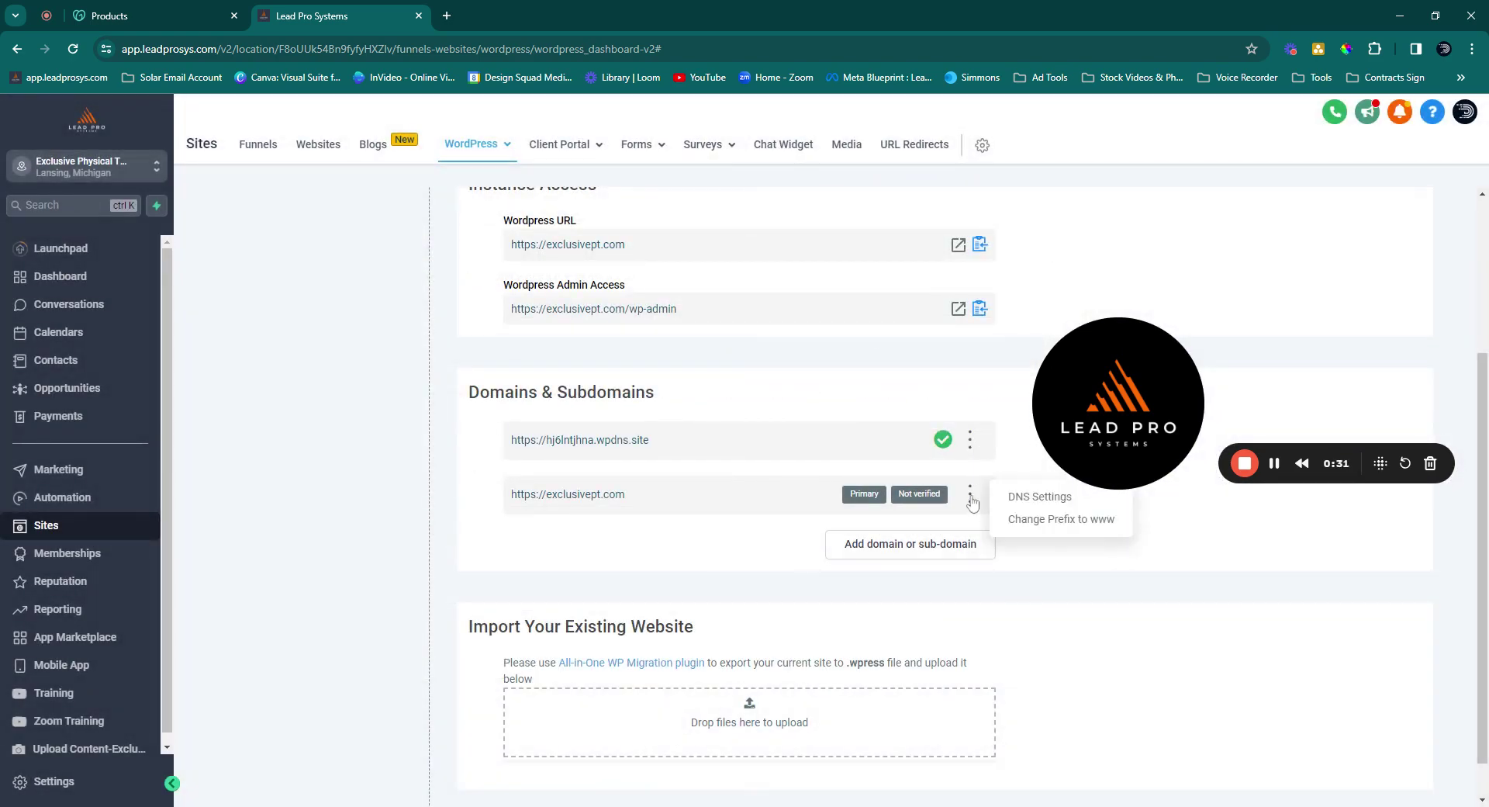
{"action": "left_click", "coordinate": [1012, 500]}
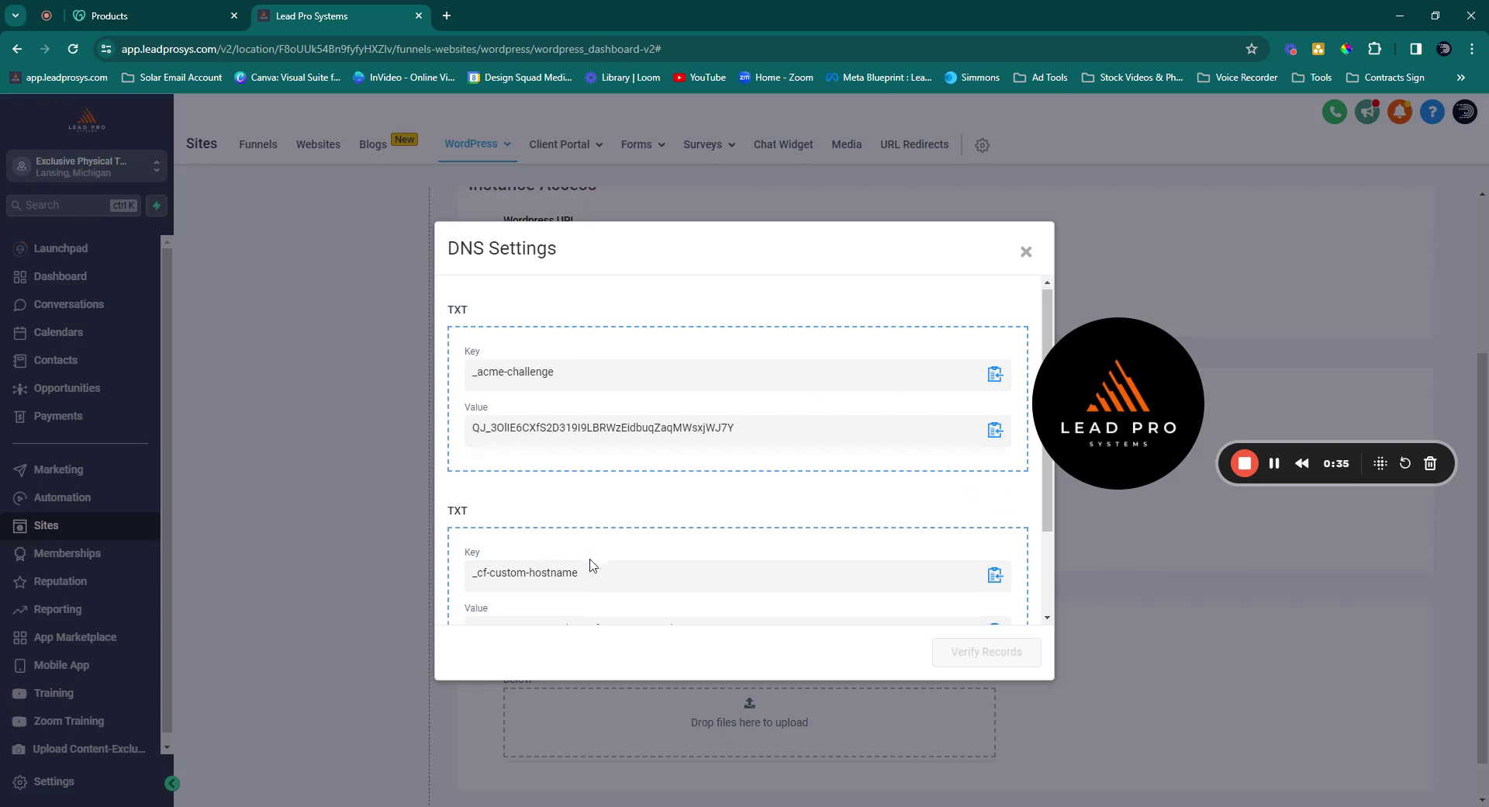
{"action": "scroll", "coordinate": [574, 592], "scroll_direction": "down", "scroll_amount": 2}
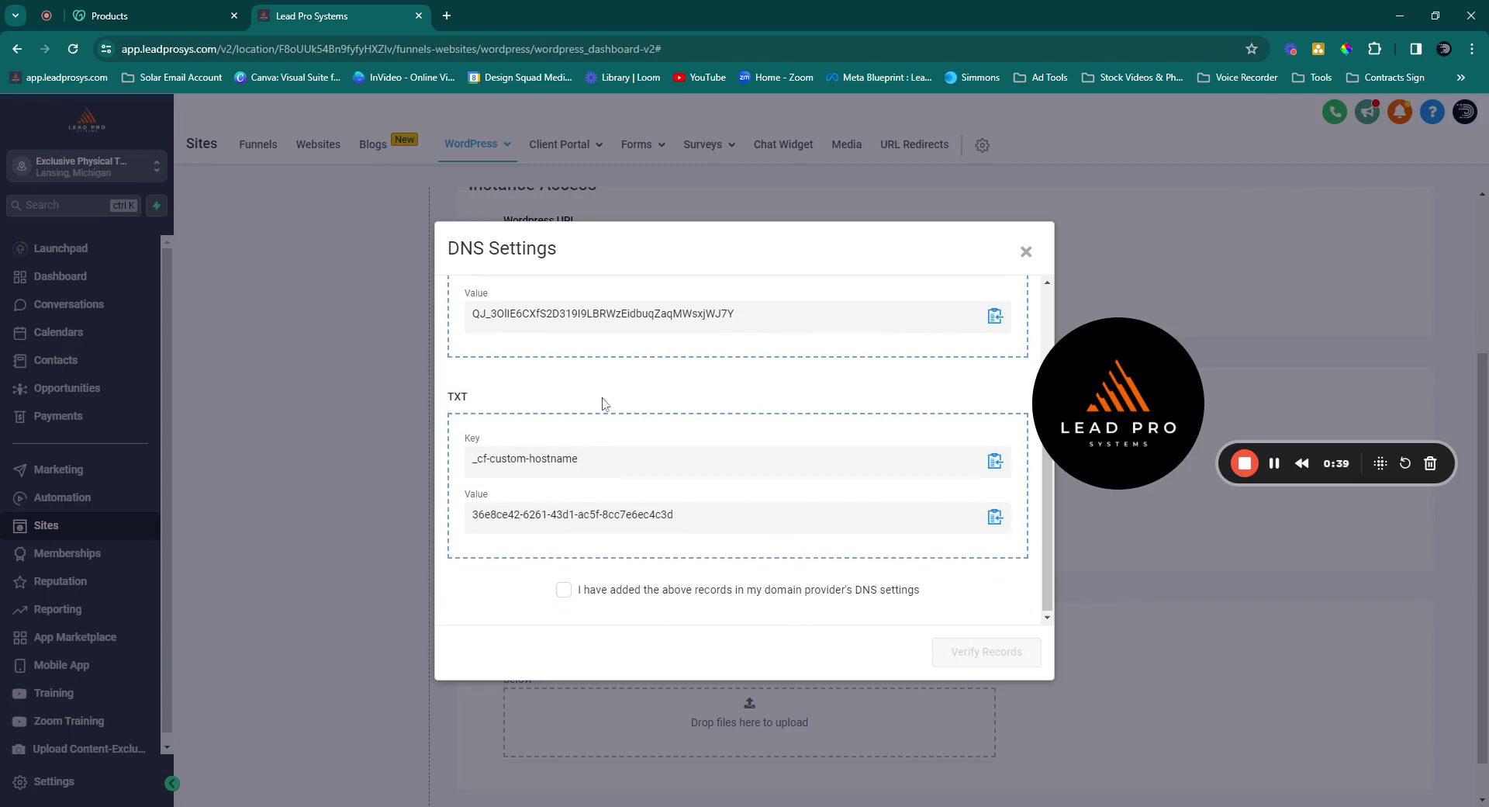
{"action": "scroll", "coordinate": [574, 346], "scroll_direction": "up", "scroll_amount": 2}
Switch to GoDaddy and open the DNS records of the domain exclusivept.com
{"action": "left_click", "coordinate": [186, 9]}
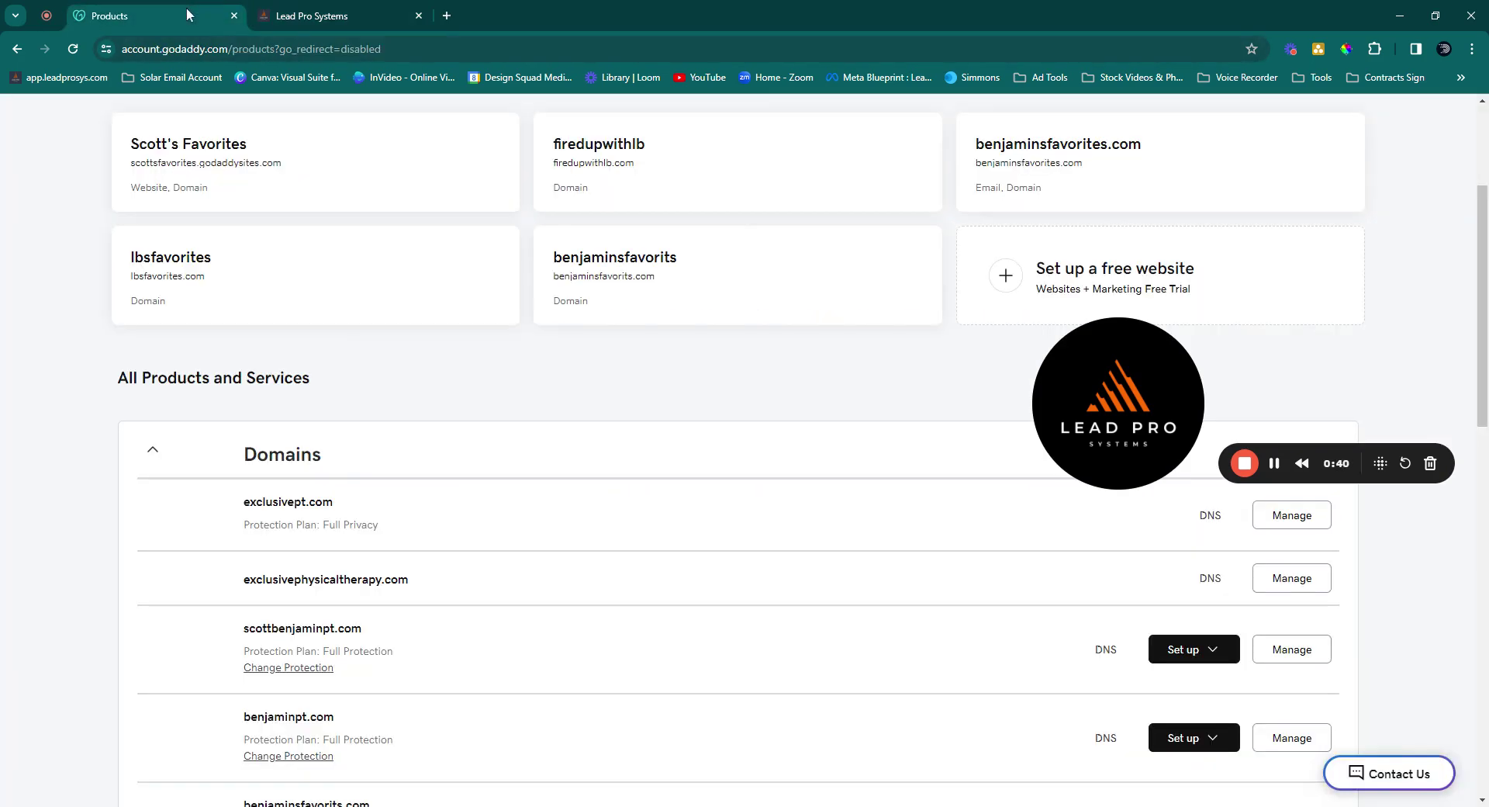
{"action": "left_click_drag", "start_coordinate": [1154, 357], "coordinate": [1139, 152]}
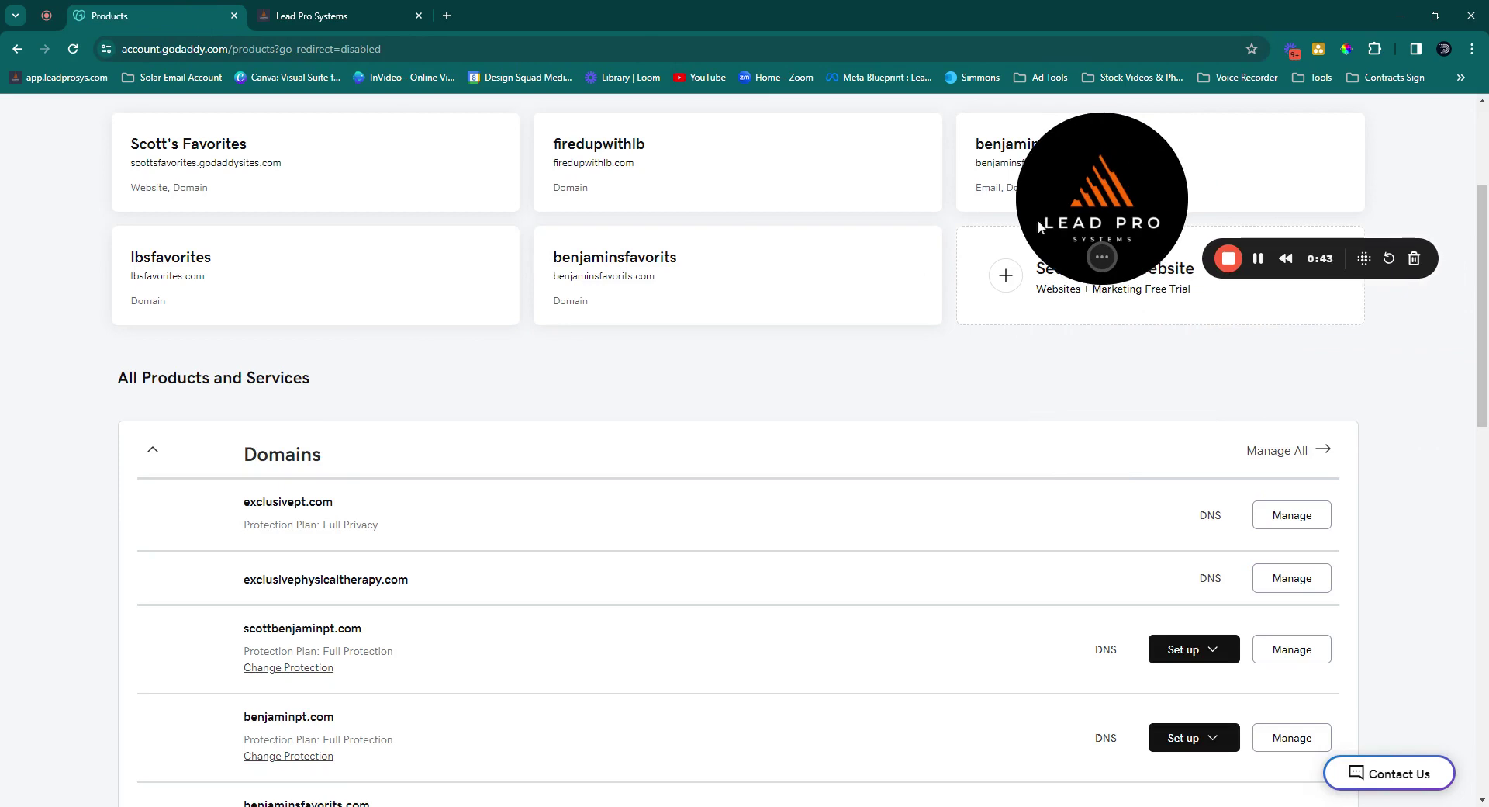
{"action": "left_click", "coordinate": [1212, 518]}
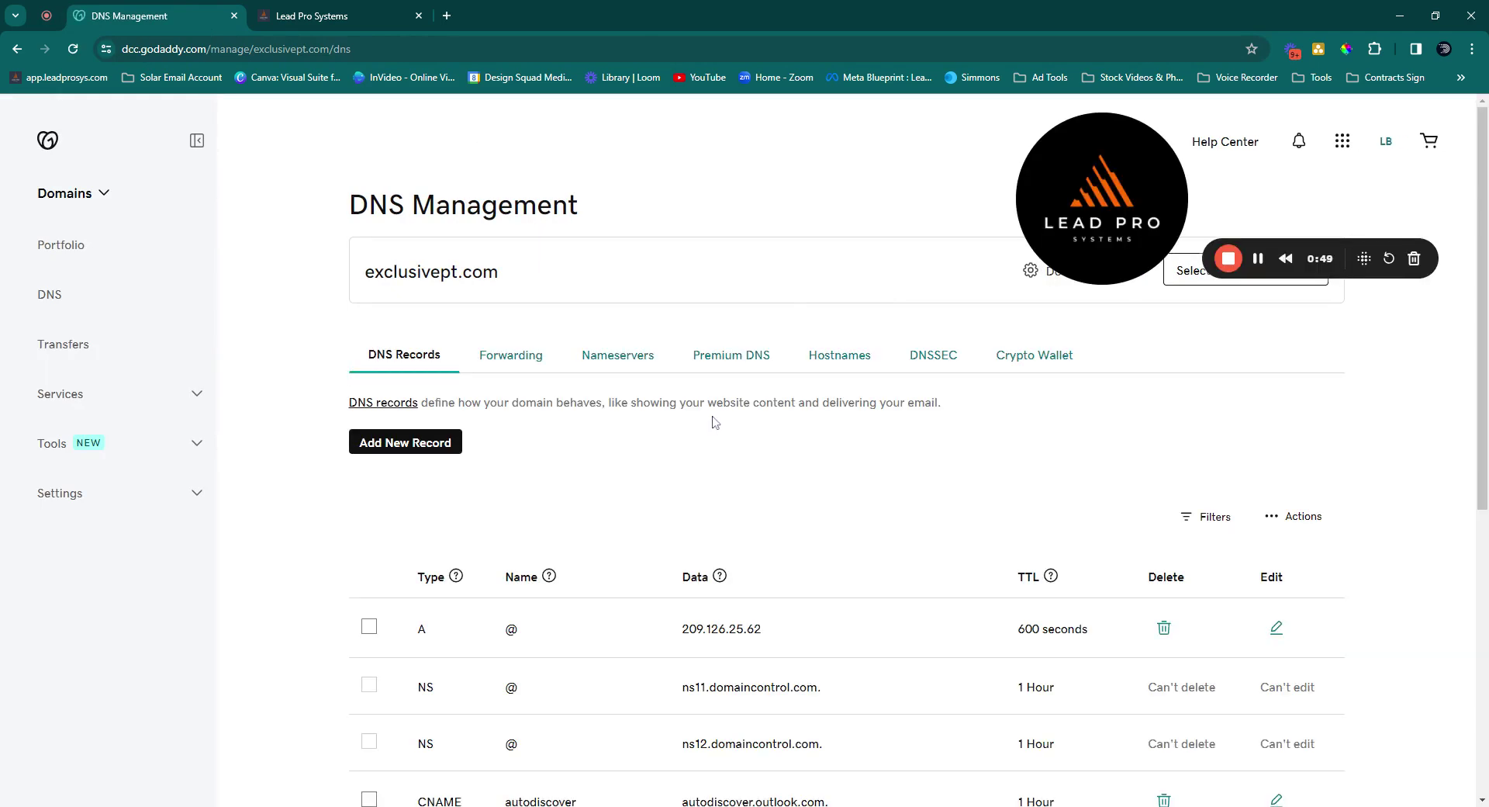
{"action": "scroll", "coordinate": [708, 436], "scroll_direction": "down", "scroll_amount": 2}
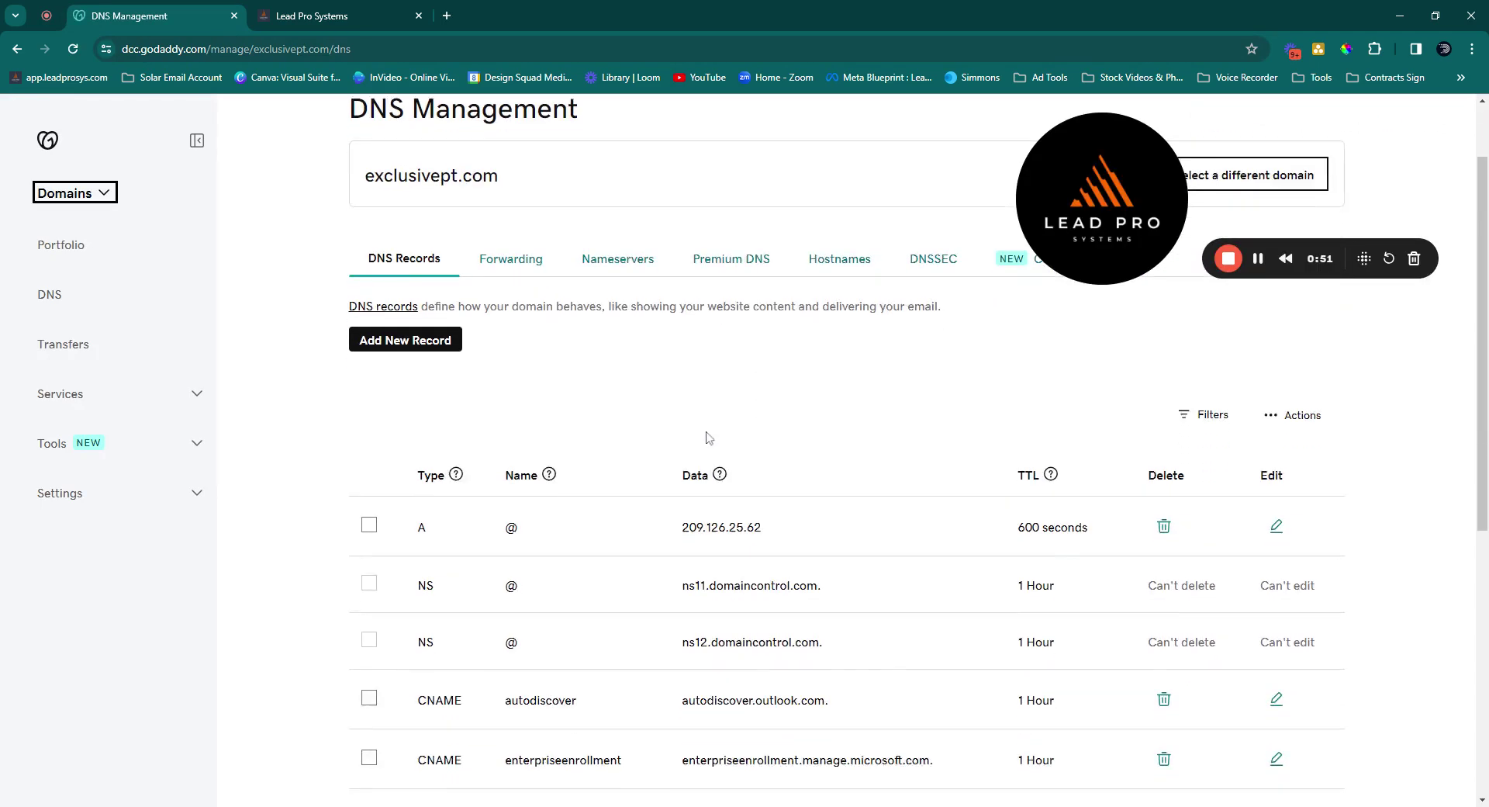
{"action": "scroll", "coordinate": [708, 437], "scroll_direction": "down", "scroll_amount": 1}
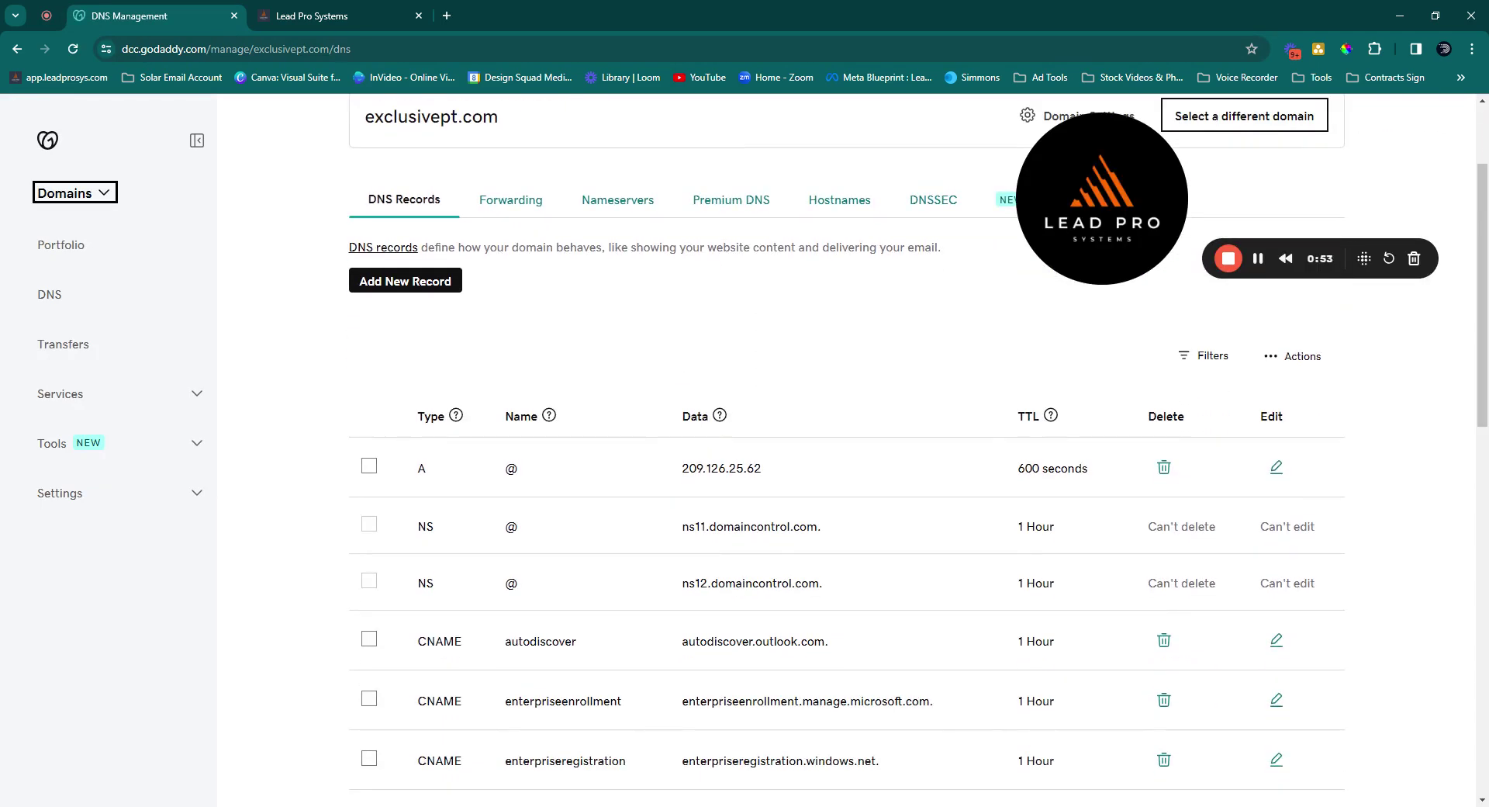
Copy the first TXT key from Lead Pro Systems and start a new TXT record in GoDaddy named _acme-challenge
{"action": "left_click", "coordinate": [294, 17]}
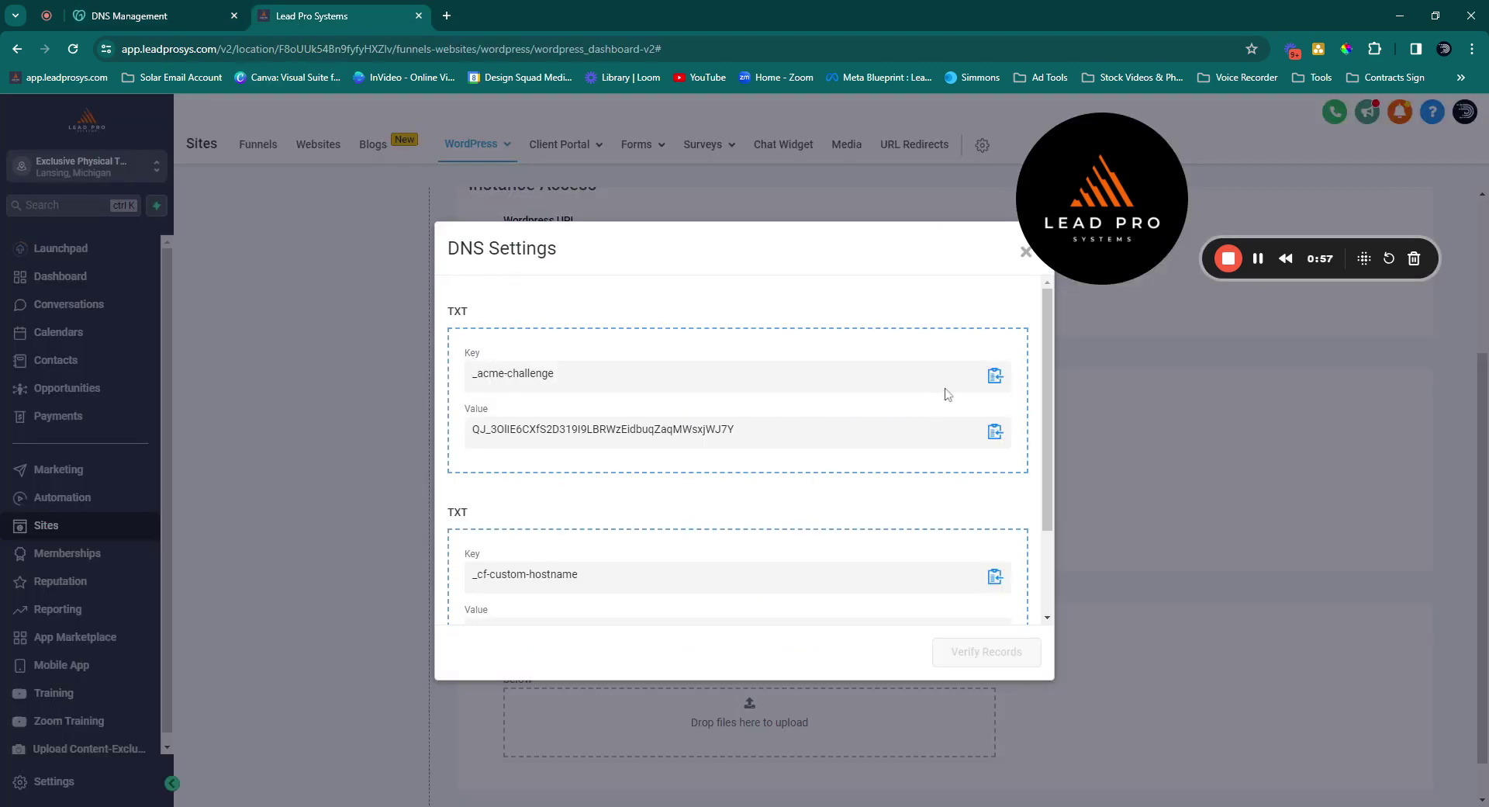
{"action": "left_click", "coordinate": [995, 377]}
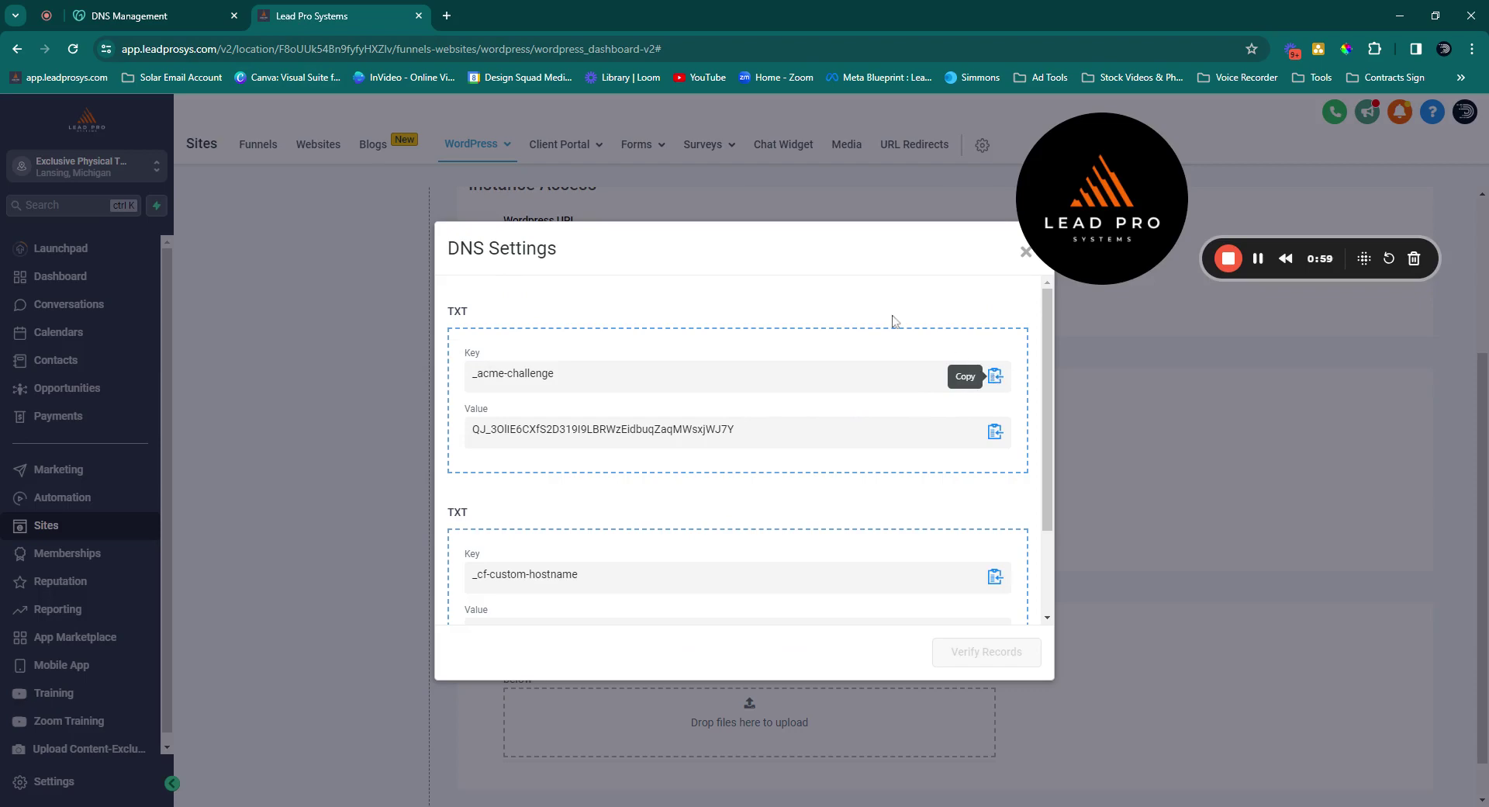
{"action": "left_click", "coordinate": [132, 16]}
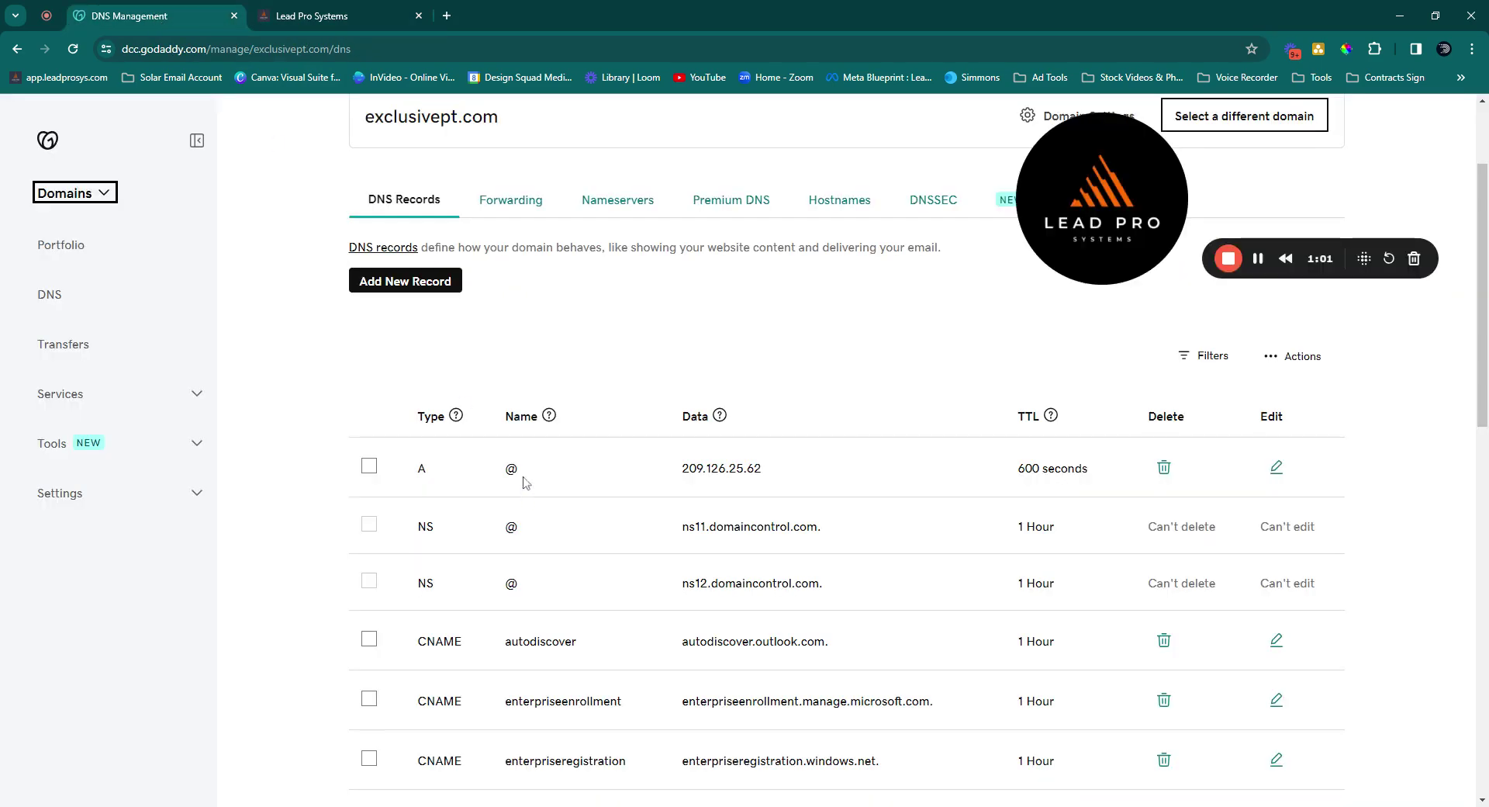
{"action": "left_click", "coordinate": [389, 283]}
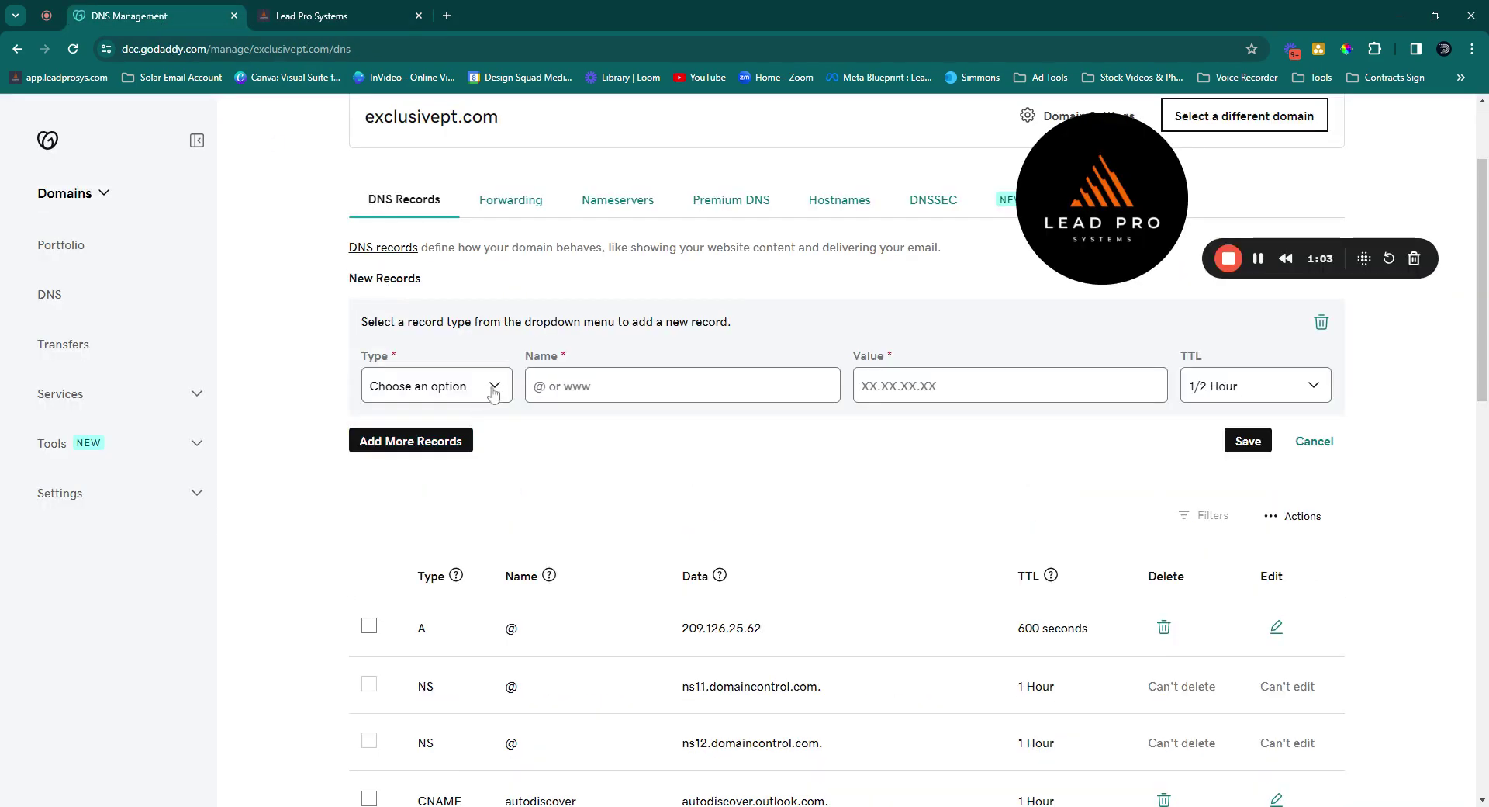
{"action": "left_click", "coordinate": [493, 393]}
{"action": "left_click", "coordinate": [417, 512]}
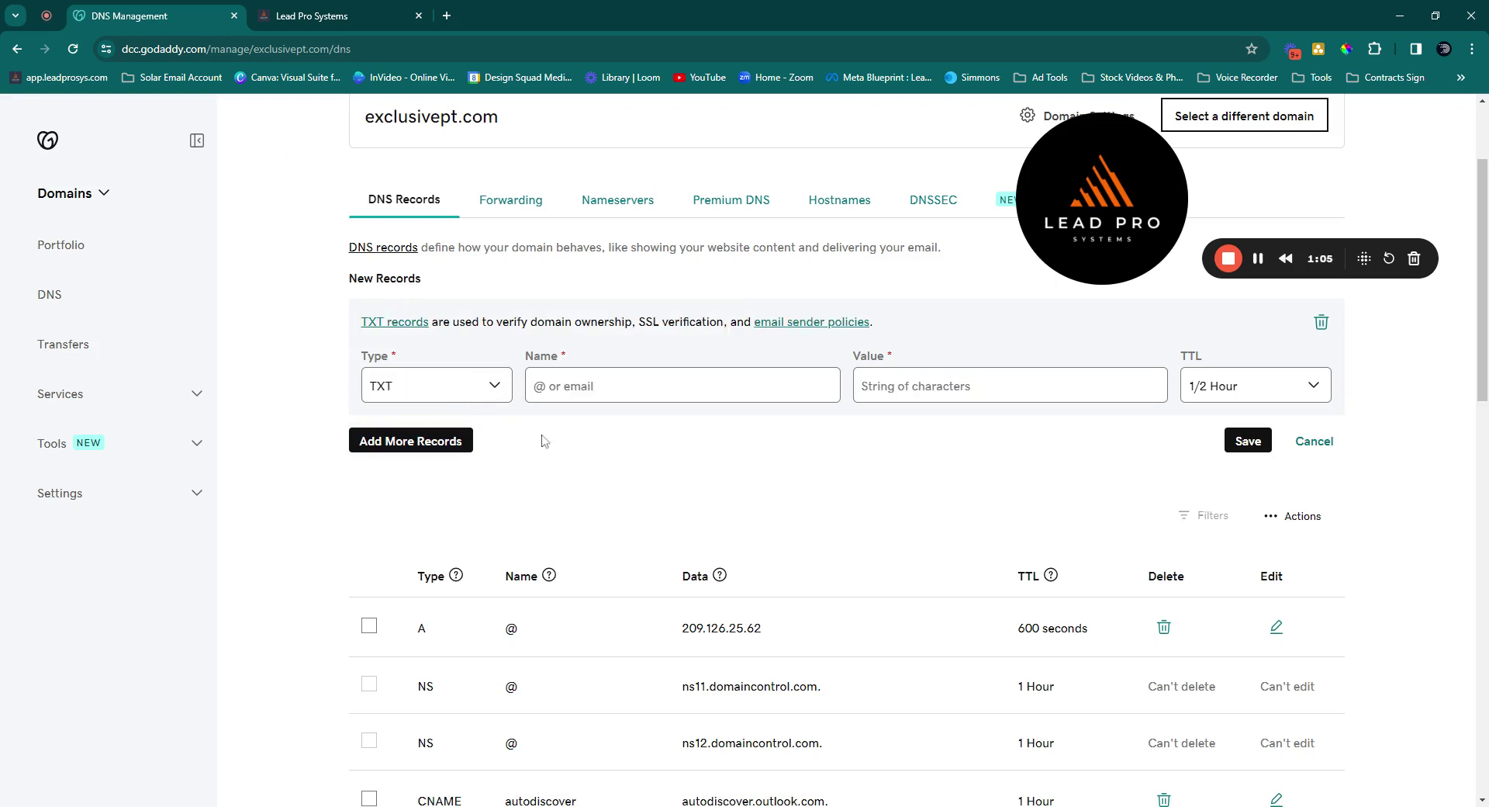
{"action": "left_click", "coordinate": [565, 388]}
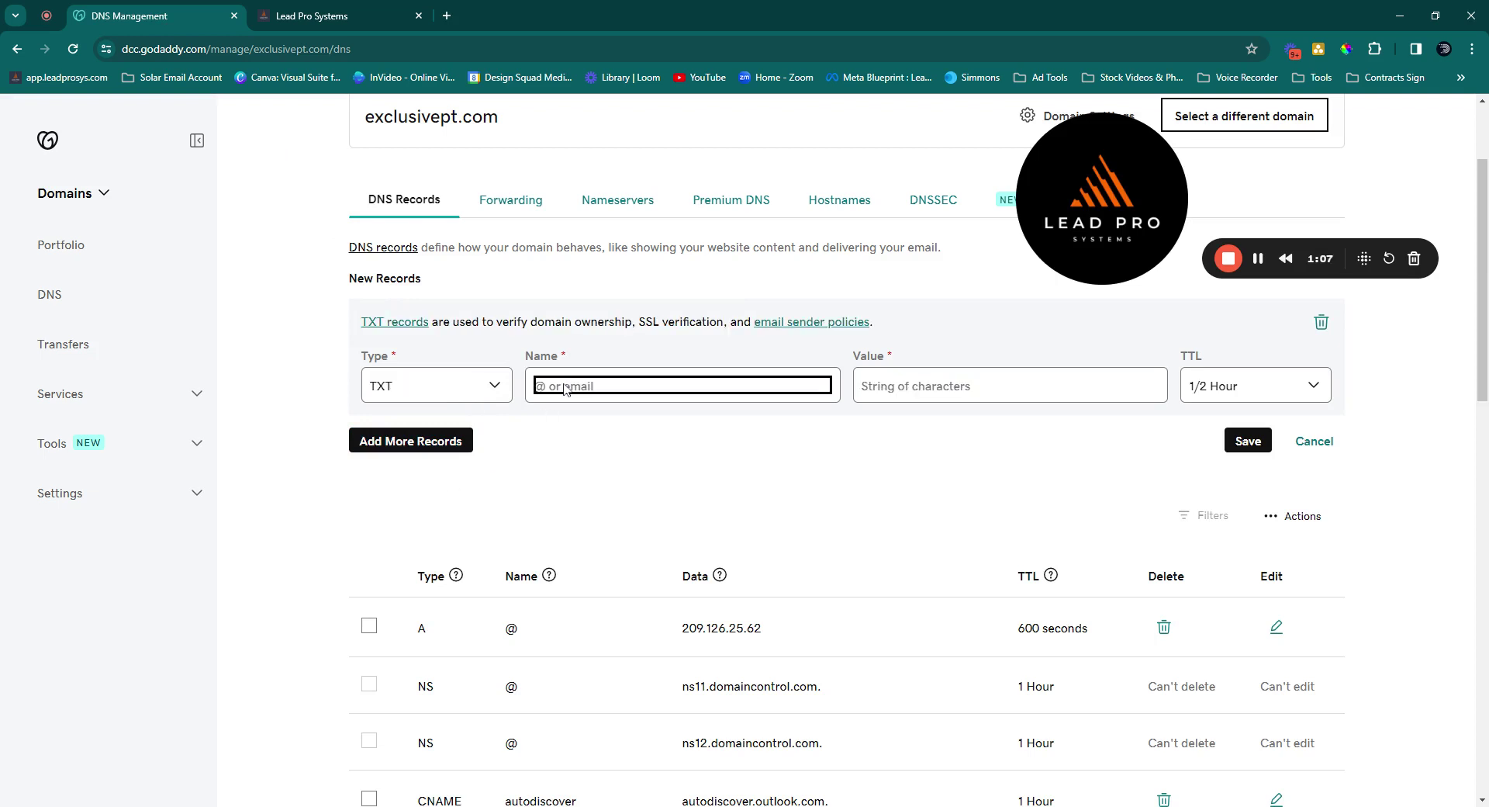
{"action": "key", "text": "ctrl+v"}
Copy the _acme-challenge verification value from Lead Pro Systems and paste it as the new GoDaddy TXT record's value
{"action": "left_click", "coordinate": [290, 21]}
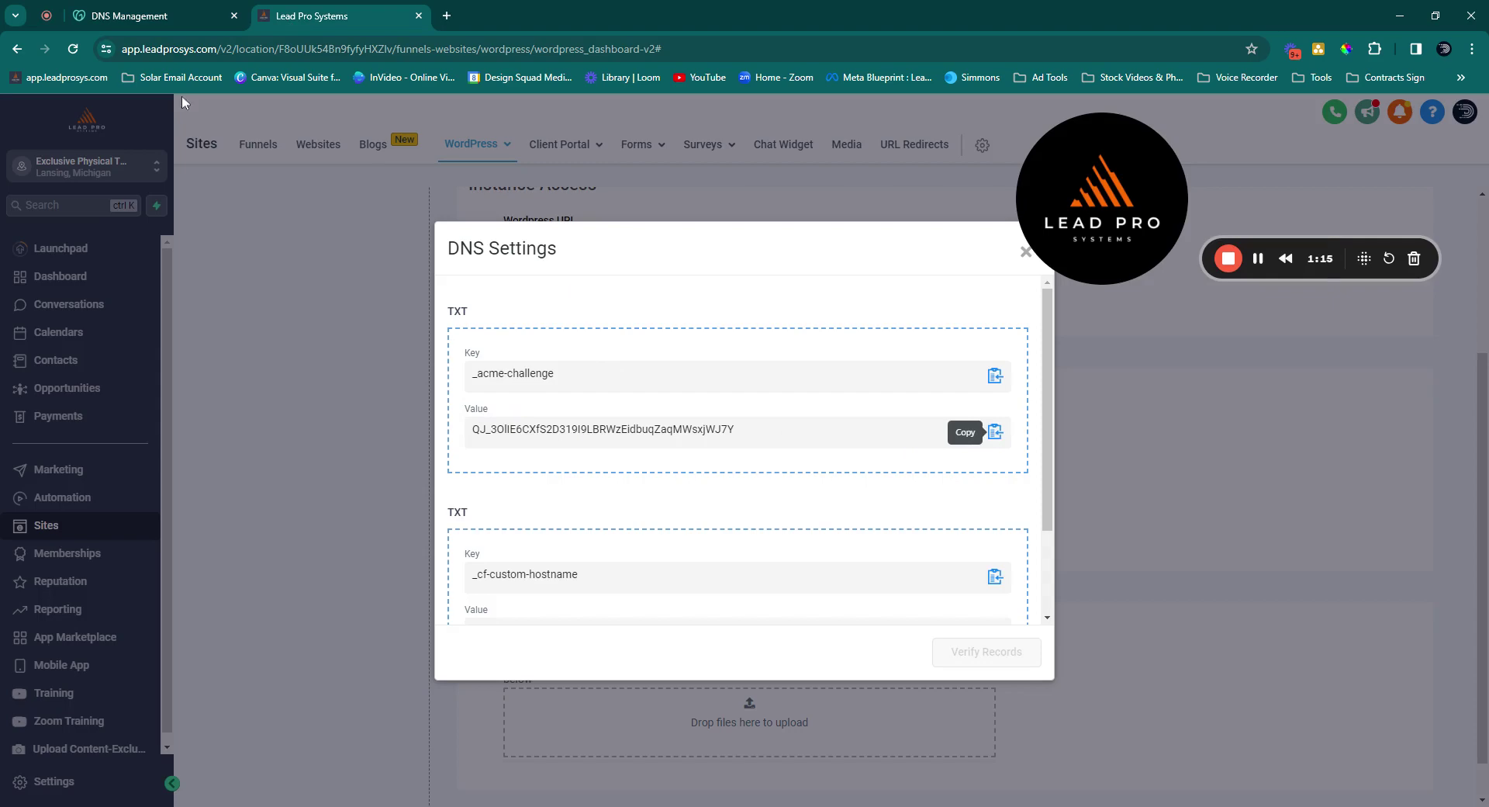
{"action": "left_click", "coordinate": [118, 19]}
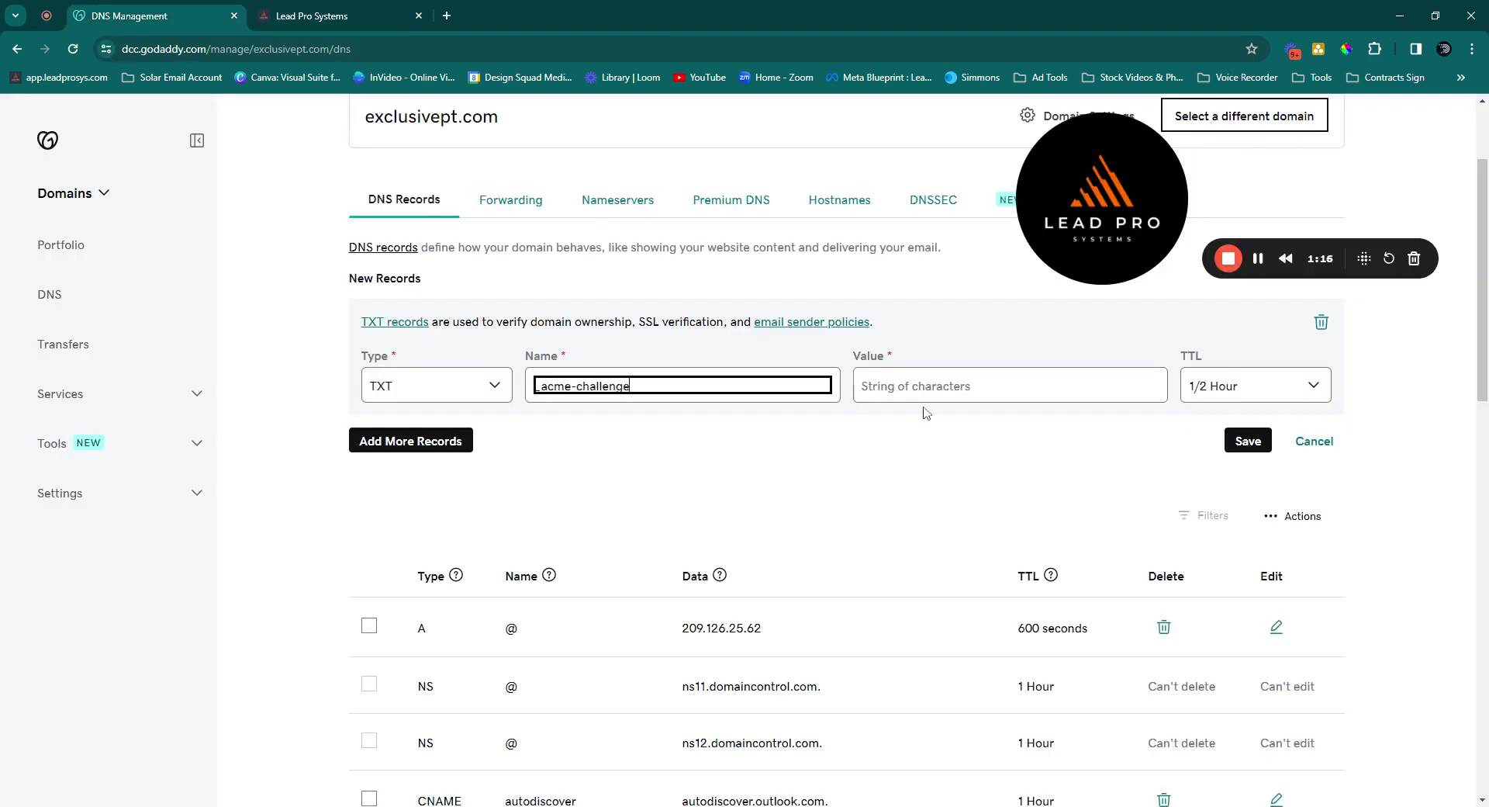
{"action": "left_click", "coordinate": [890, 380]}
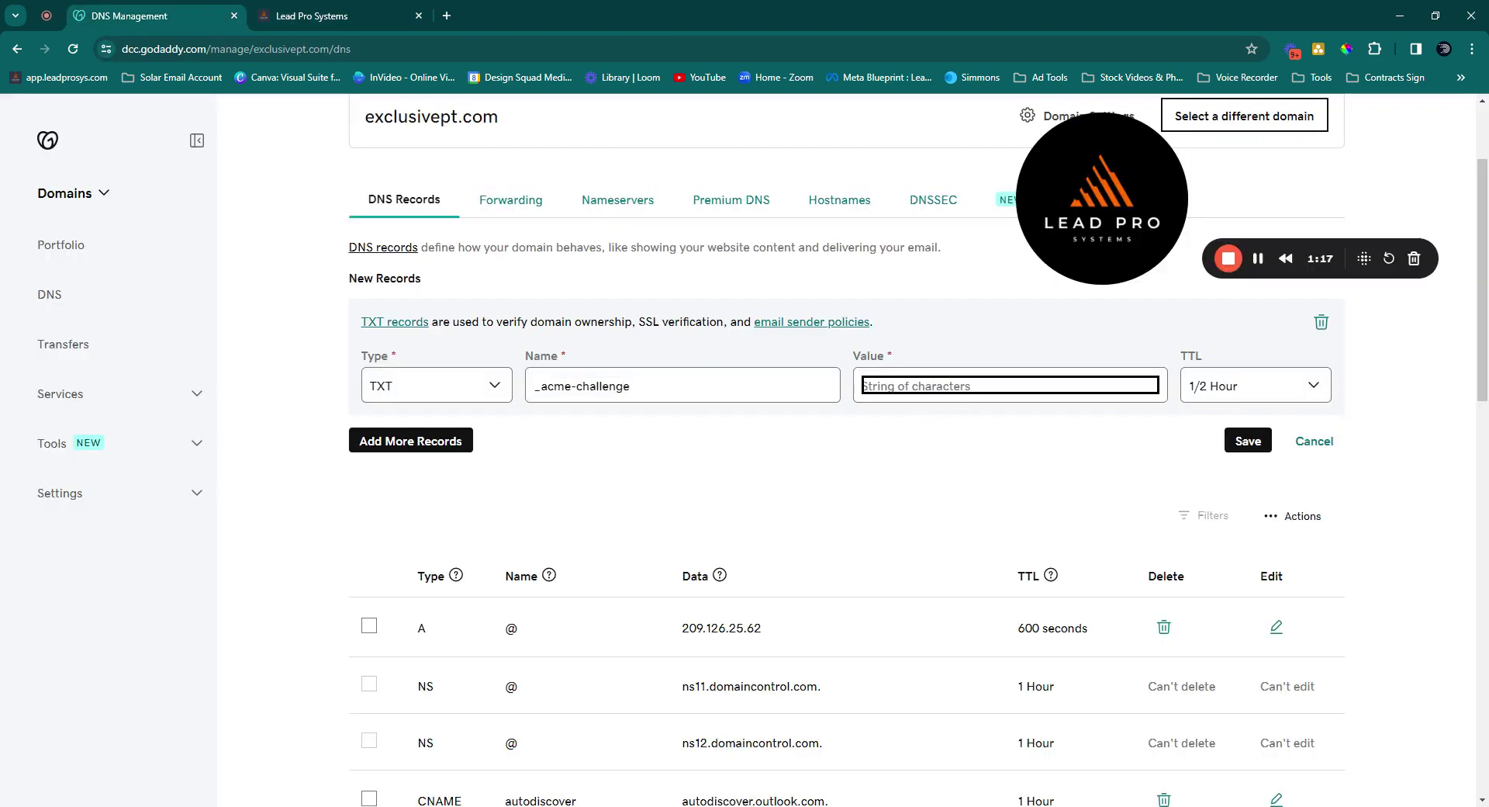
{"action": "key", "text": "ctrl+v"}
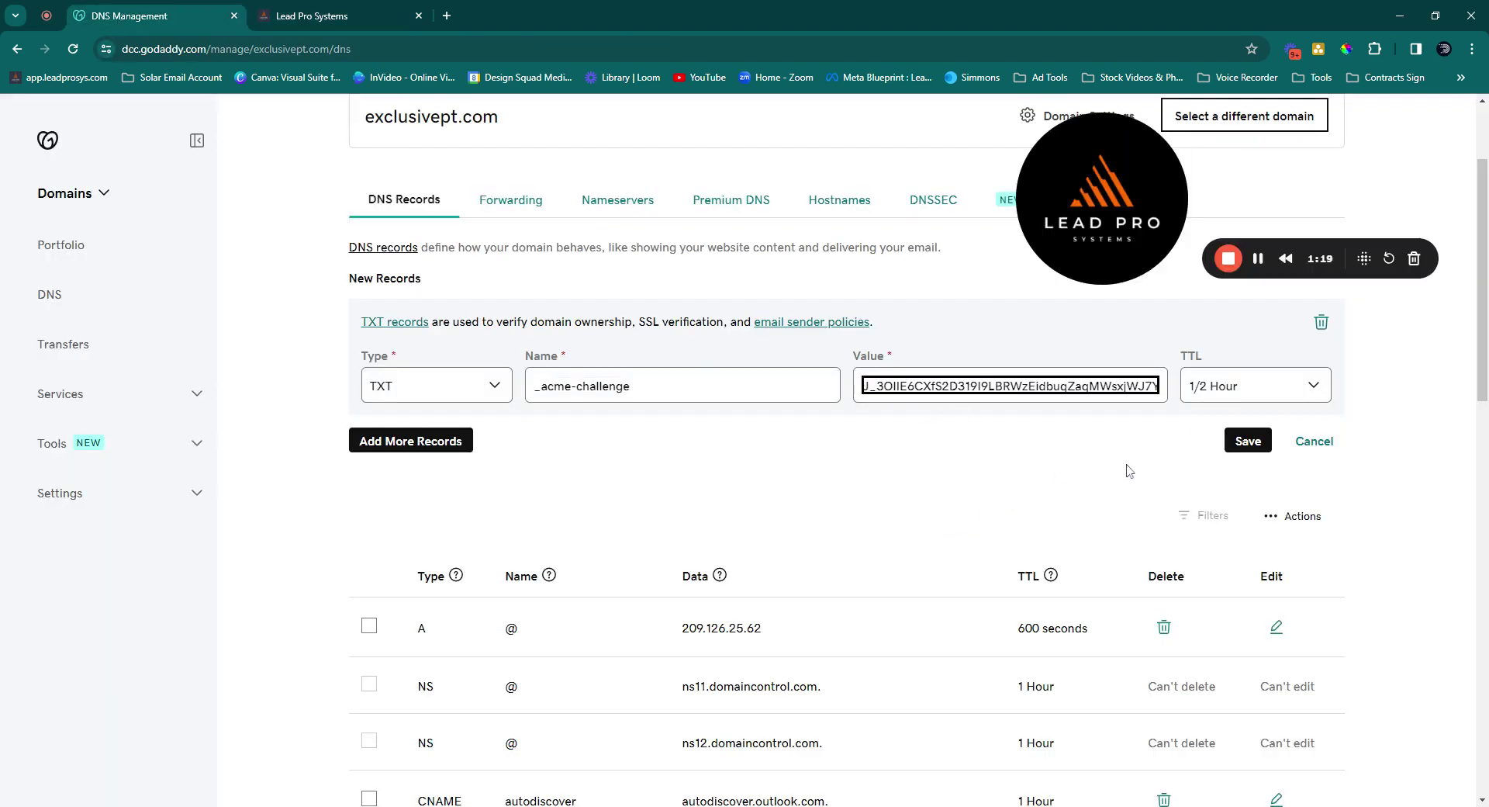
Save the _acme-challenge TXT record and verify the account owner's identity with the emailed one-time password
{"action": "left_click", "coordinate": [1252, 444]}
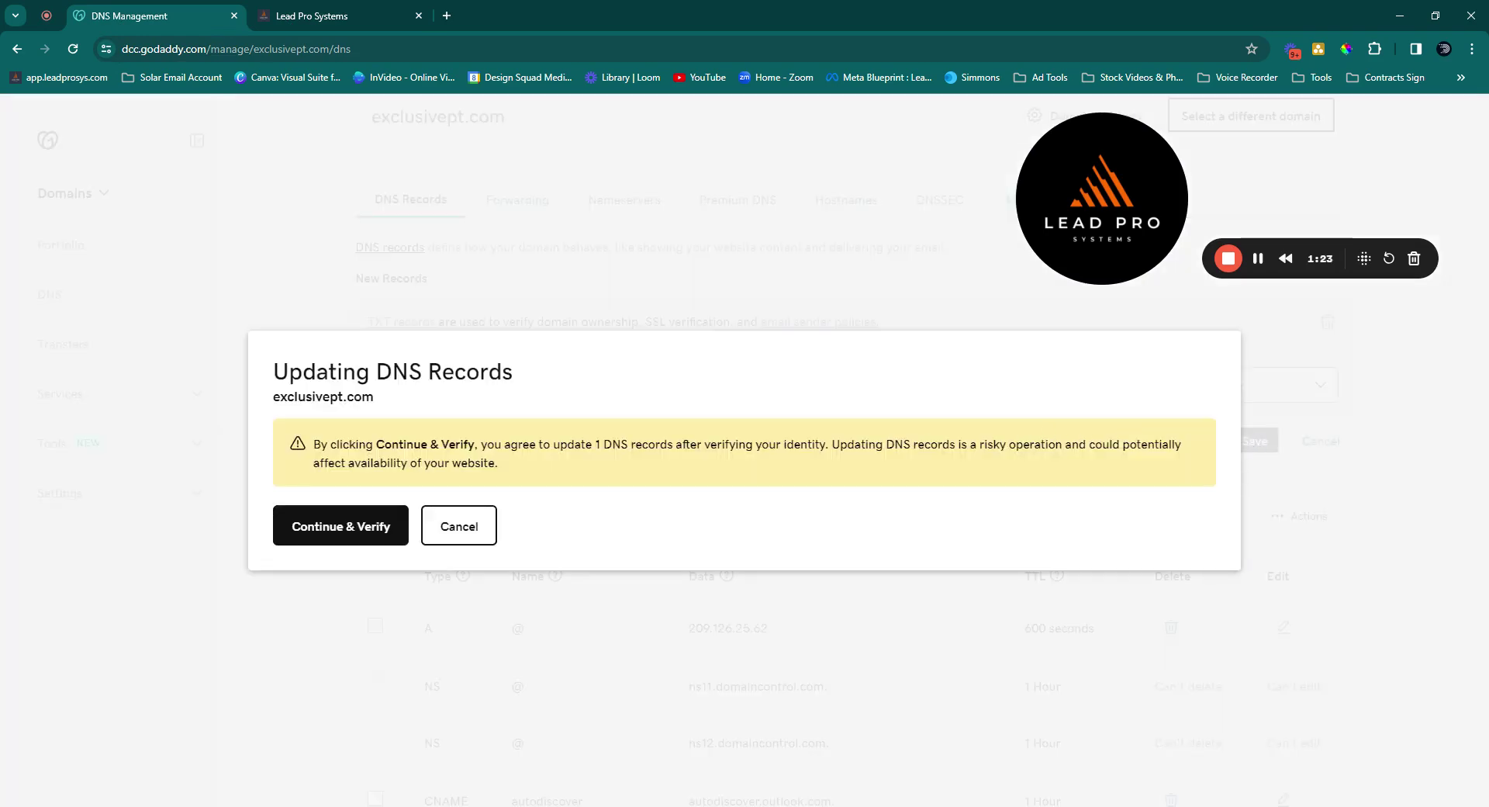
{"action": "left_click", "coordinate": [334, 531]}
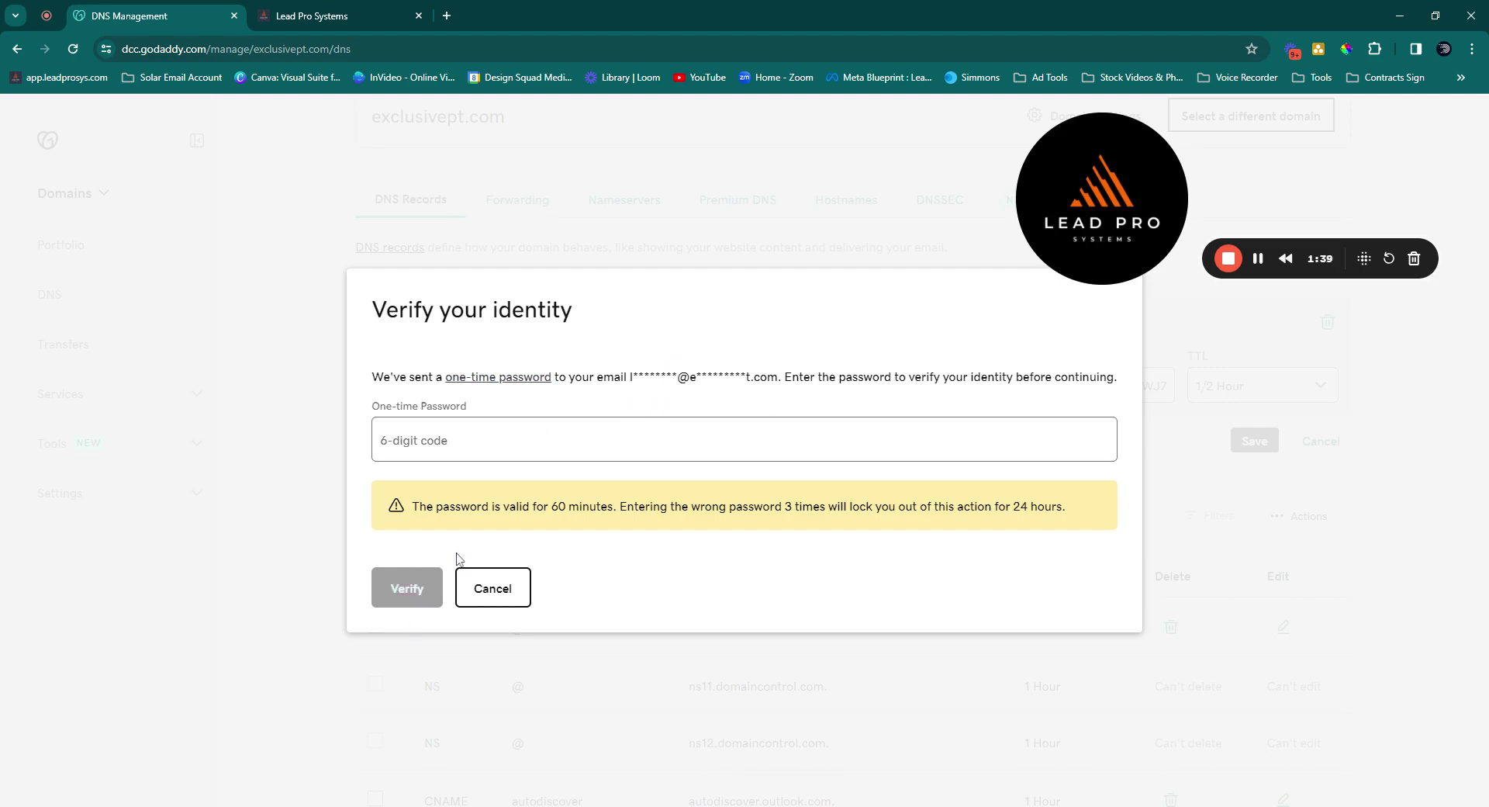
{"action": "left_click", "coordinate": [338, 19]}
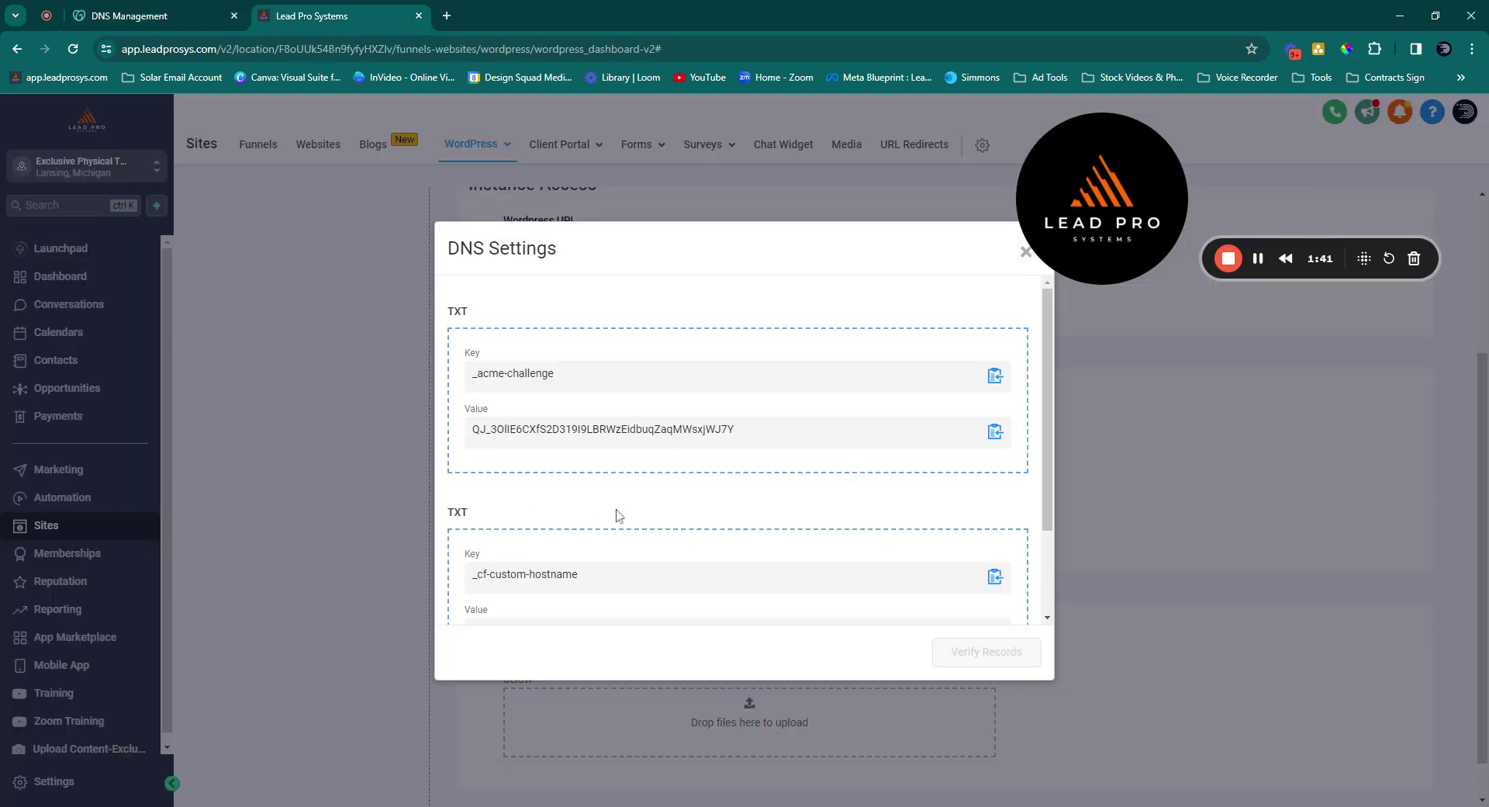
{"action": "scroll", "coordinate": [677, 534], "scroll_direction": "down", "scroll_amount": 2}
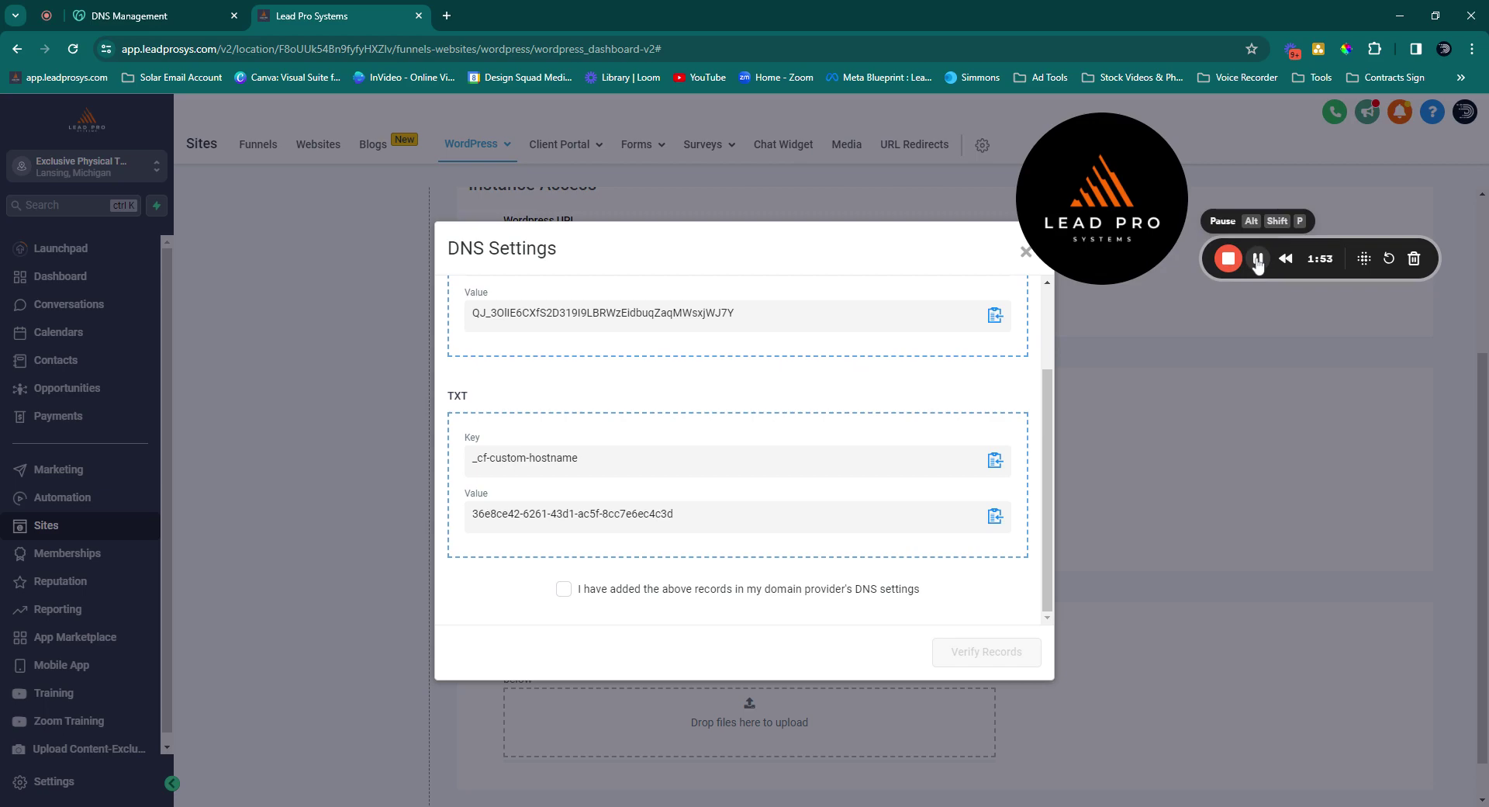
{"action": "left_click", "coordinate": [164, 16]}
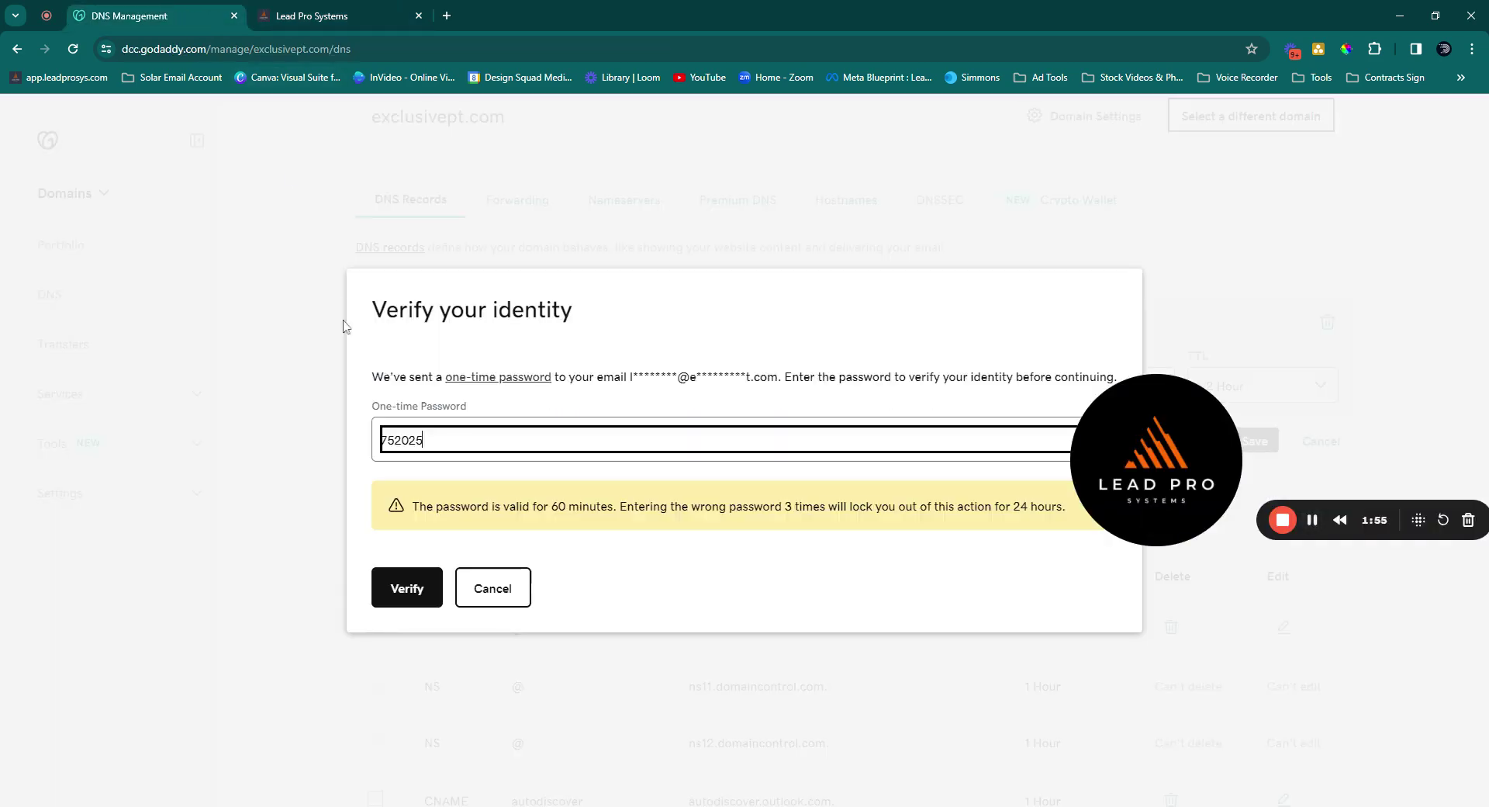
{"action": "left_click", "coordinate": [412, 595]}
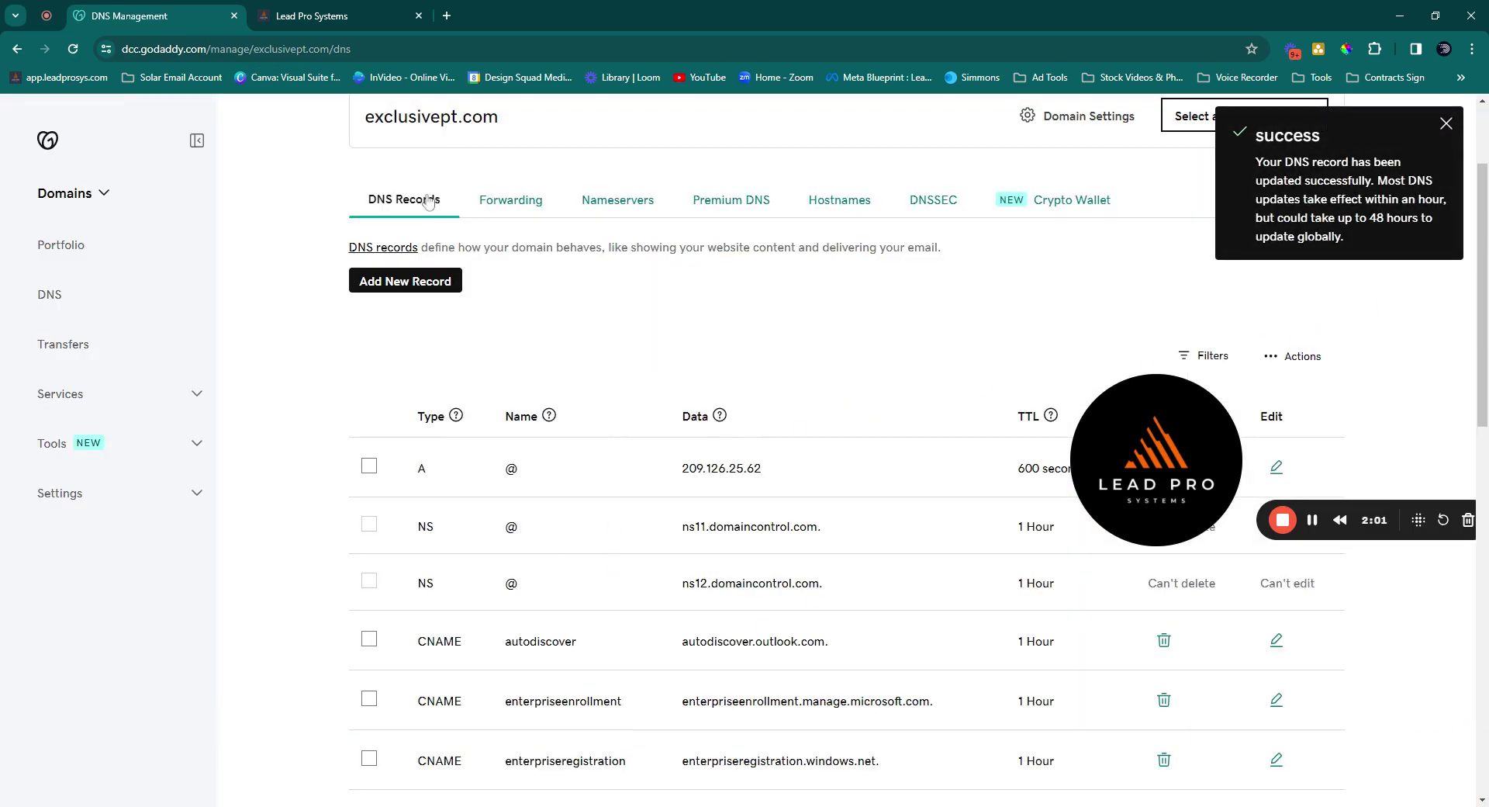
Copy the second TXT key from Lead Pro Systems and start another TXT record in GoDaddy named _cf-custom-hostname
{"action": "left_click", "coordinate": [328, 21]}
{"action": "scroll", "coordinate": [655, 411], "scroll_direction": "up", "scroll_amount": 2}
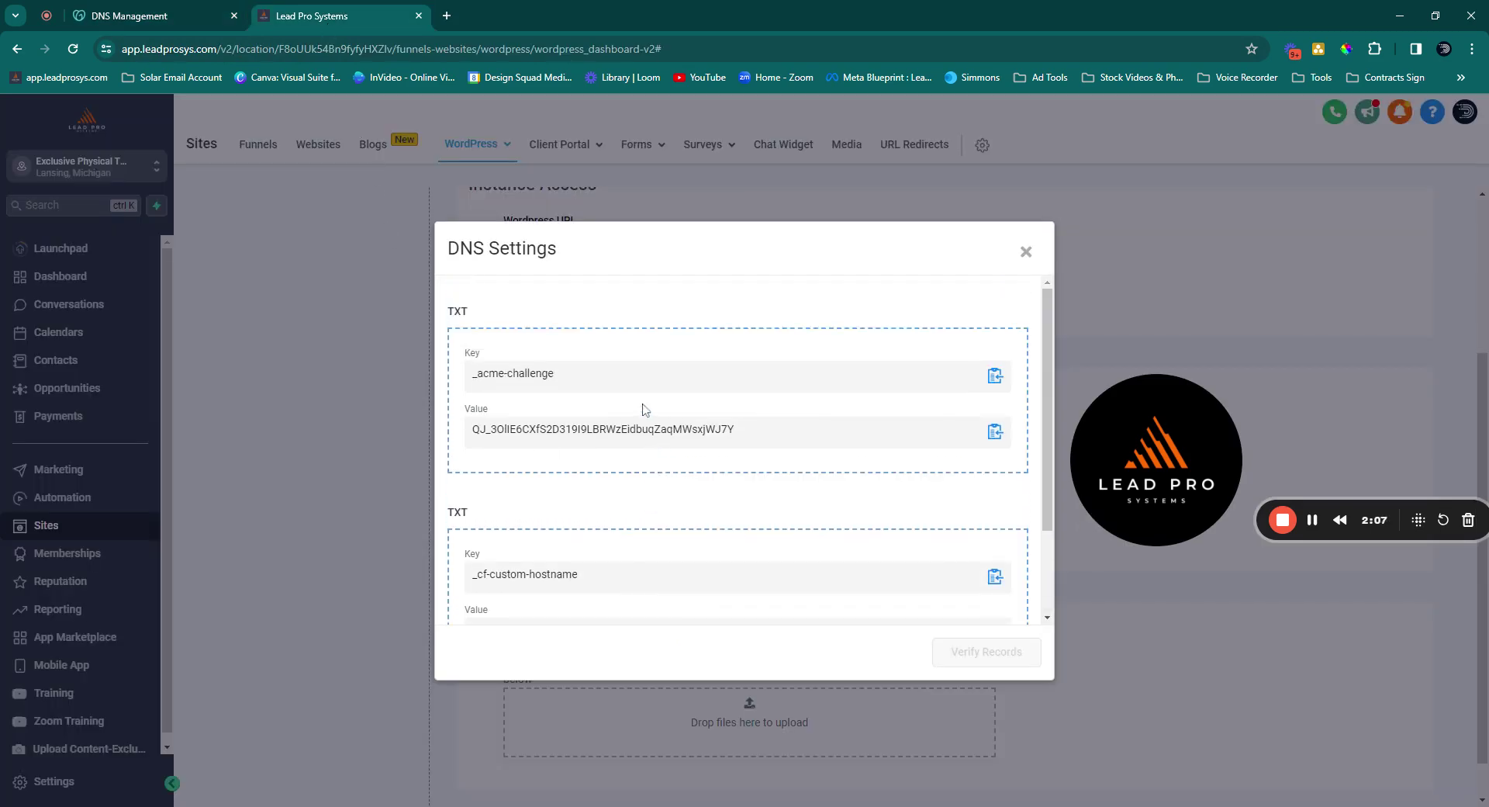
{"action": "scroll", "coordinate": [530, 481], "scroll_direction": "down", "scroll_amount": 2}
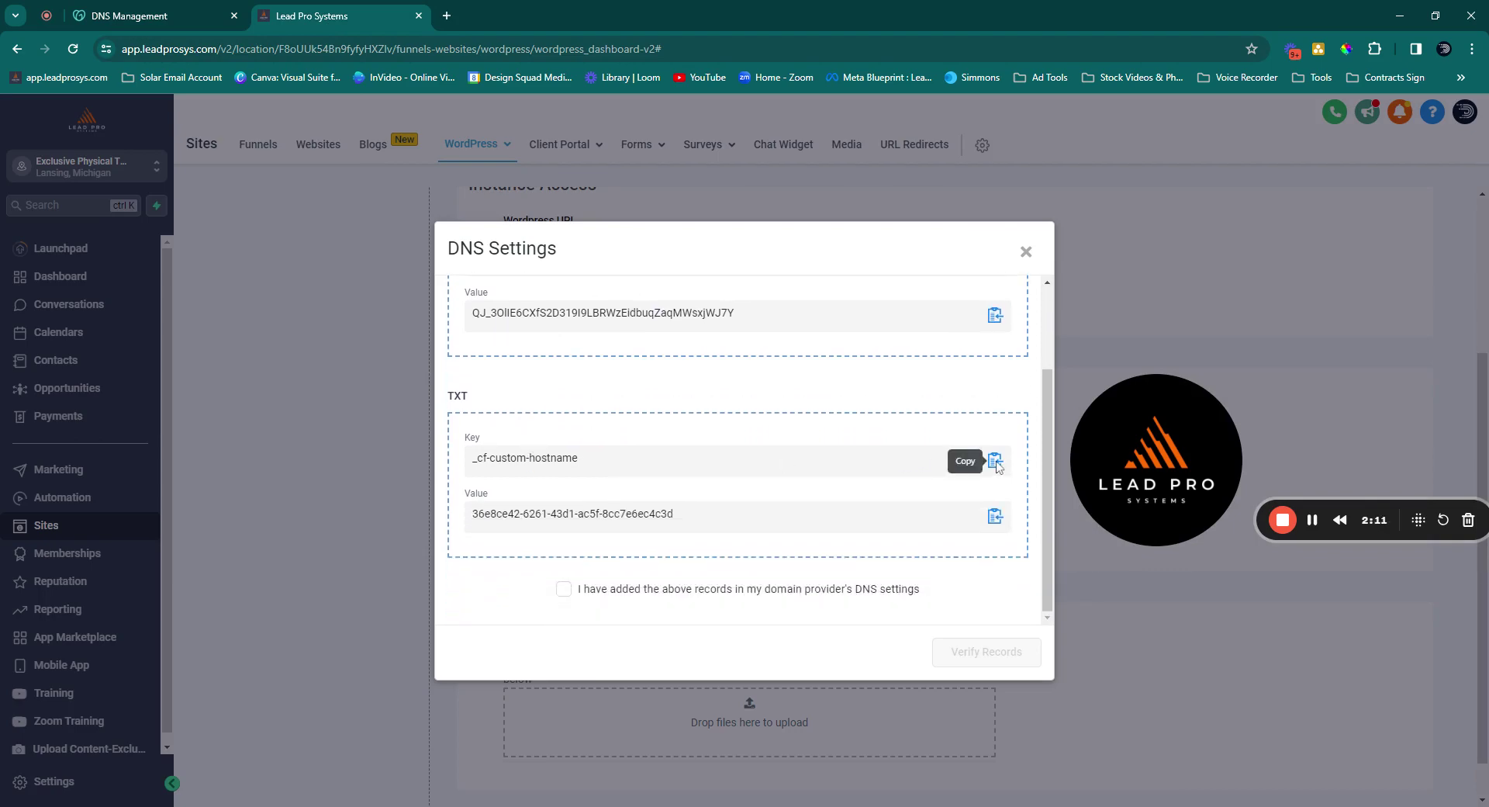
{"action": "left_click", "coordinate": [112, 17]}
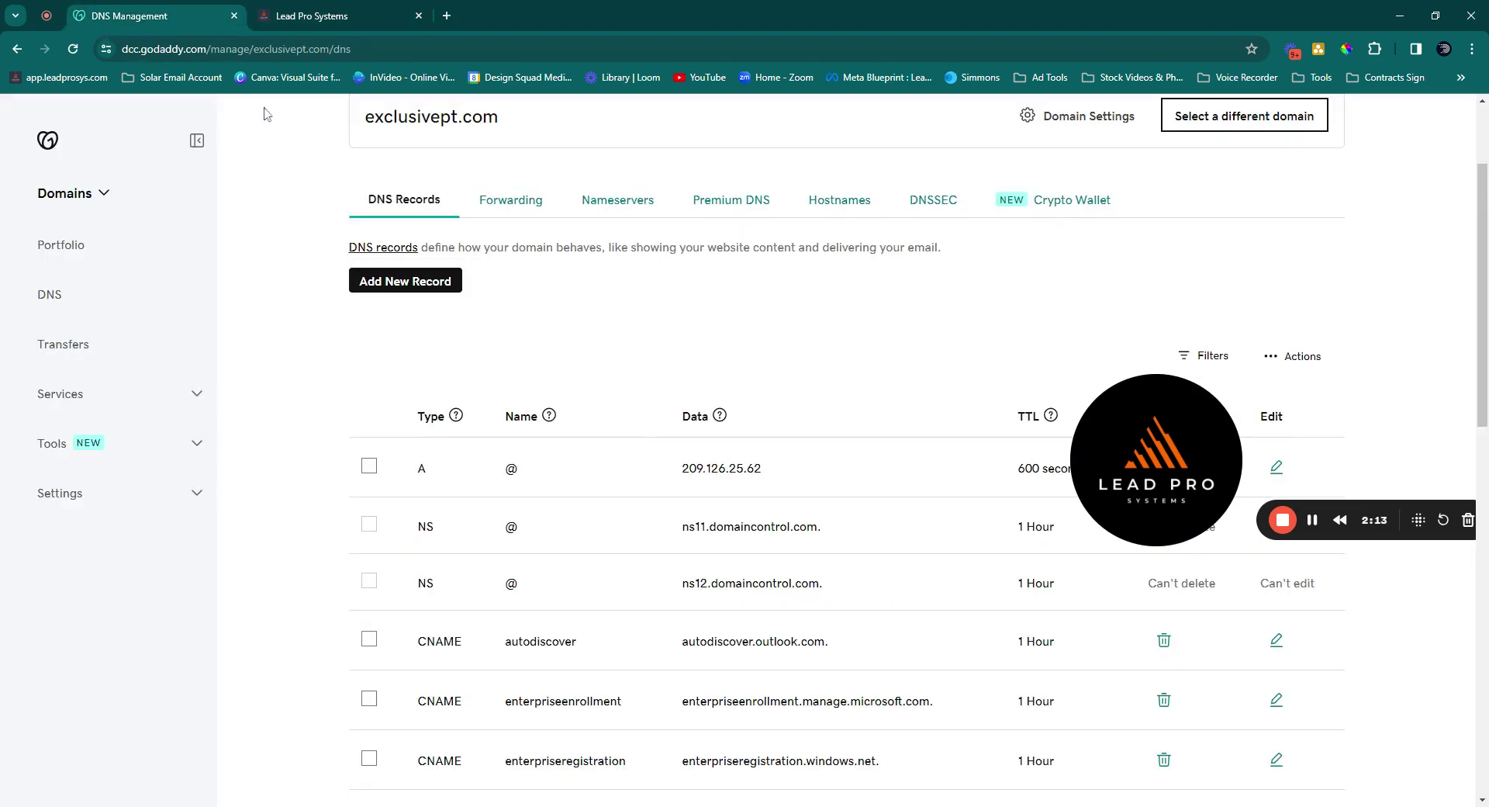
{"action": "left_click", "coordinate": [407, 283]}
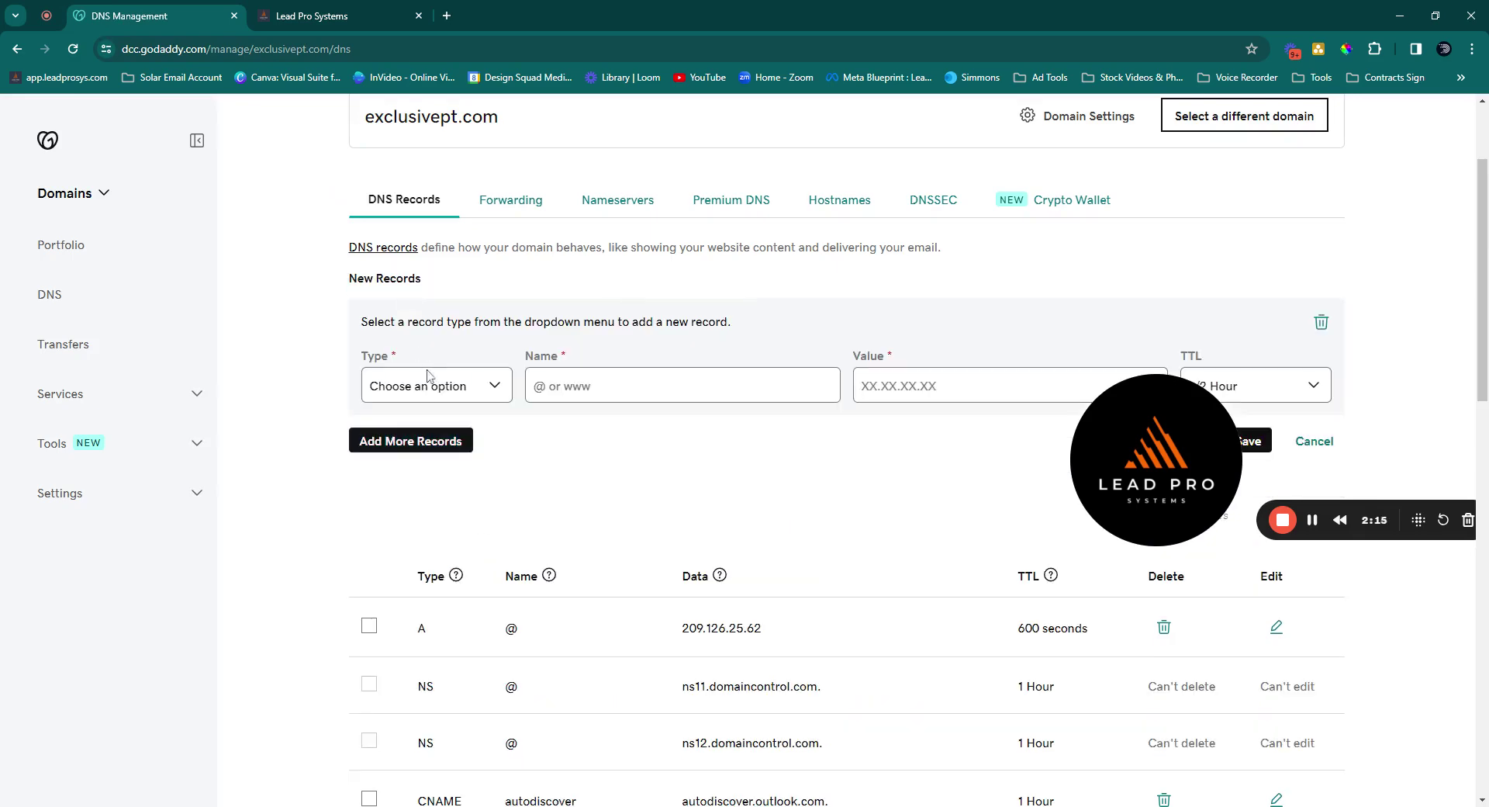
{"action": "left_click", "coordinate": [423, 411]}
{"action": "left_click", "coordinate": [572, 388]}
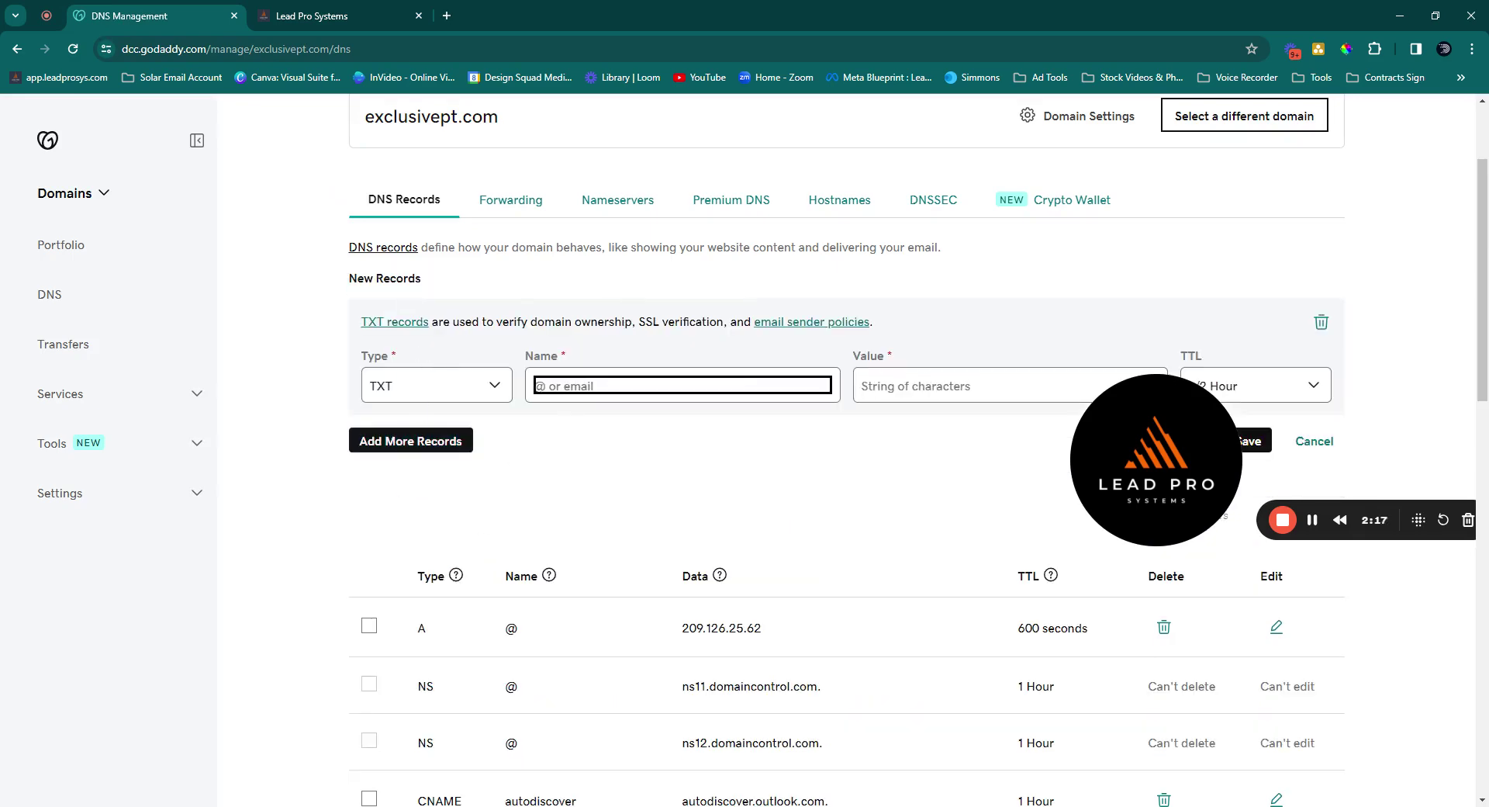
{"action": "type", "text": "_cf-custom-hostname"}
Copy the _cf-custom-hostname verification value from Lead Pro Systems into the new GoDaddy TXT record and save the record
{"action": "left_click", "coordinate": [322, 17]}
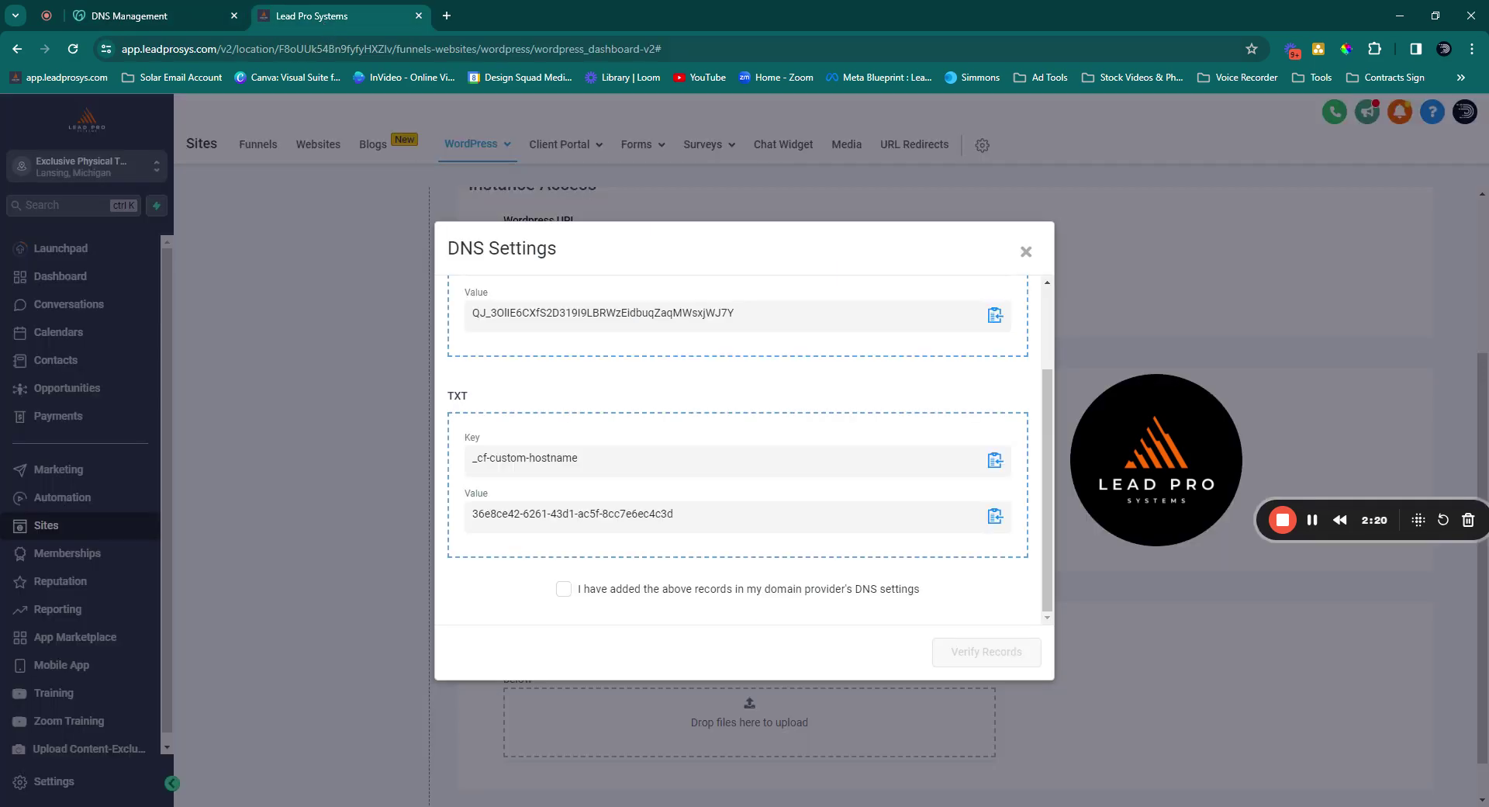
{"action": "left_click", "coordinate": [995, 517]}
{"action": "key", "text": "ctrl+shift+Tab"}
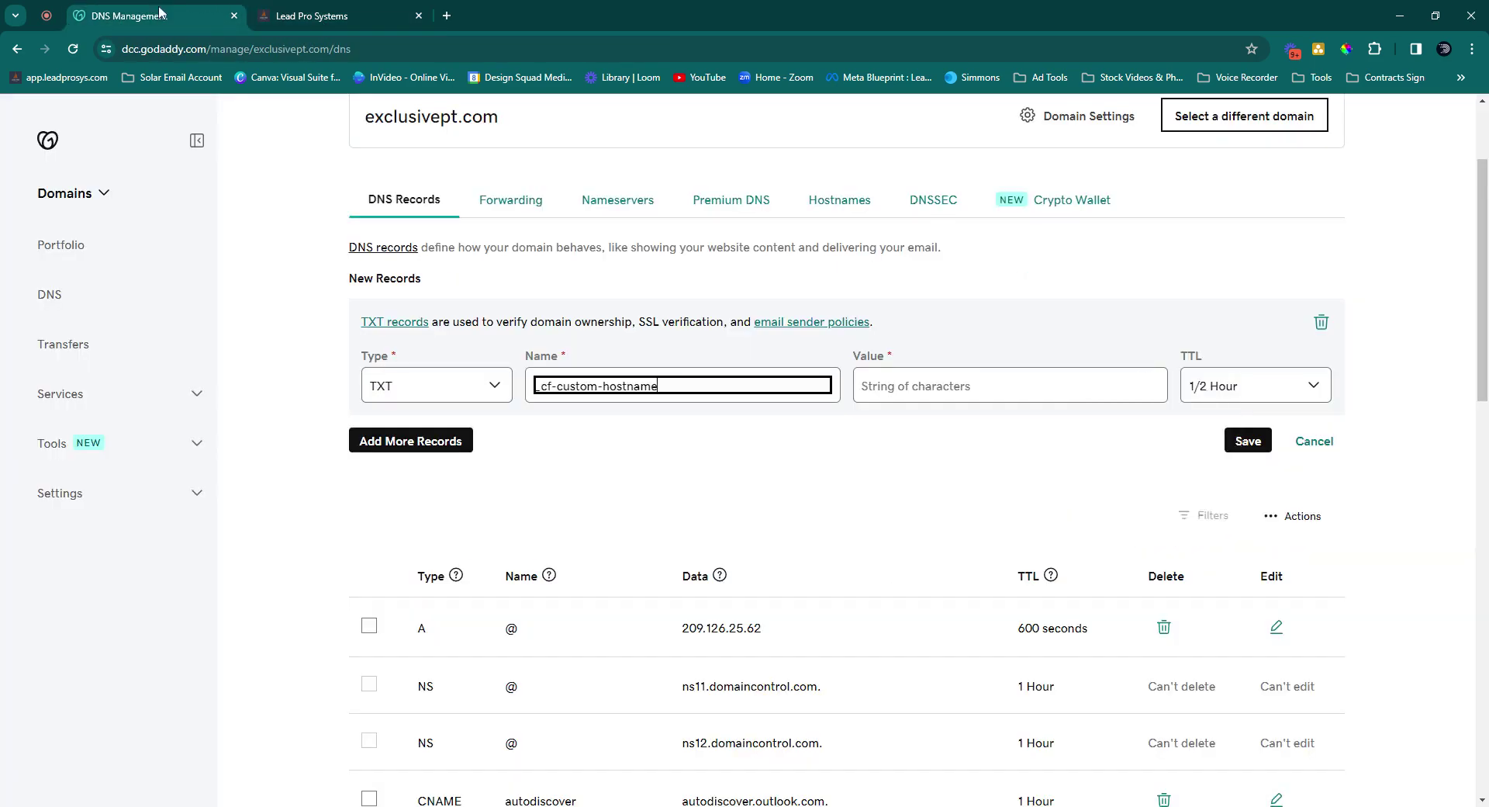
{"action": "key", "text": "Tab"}
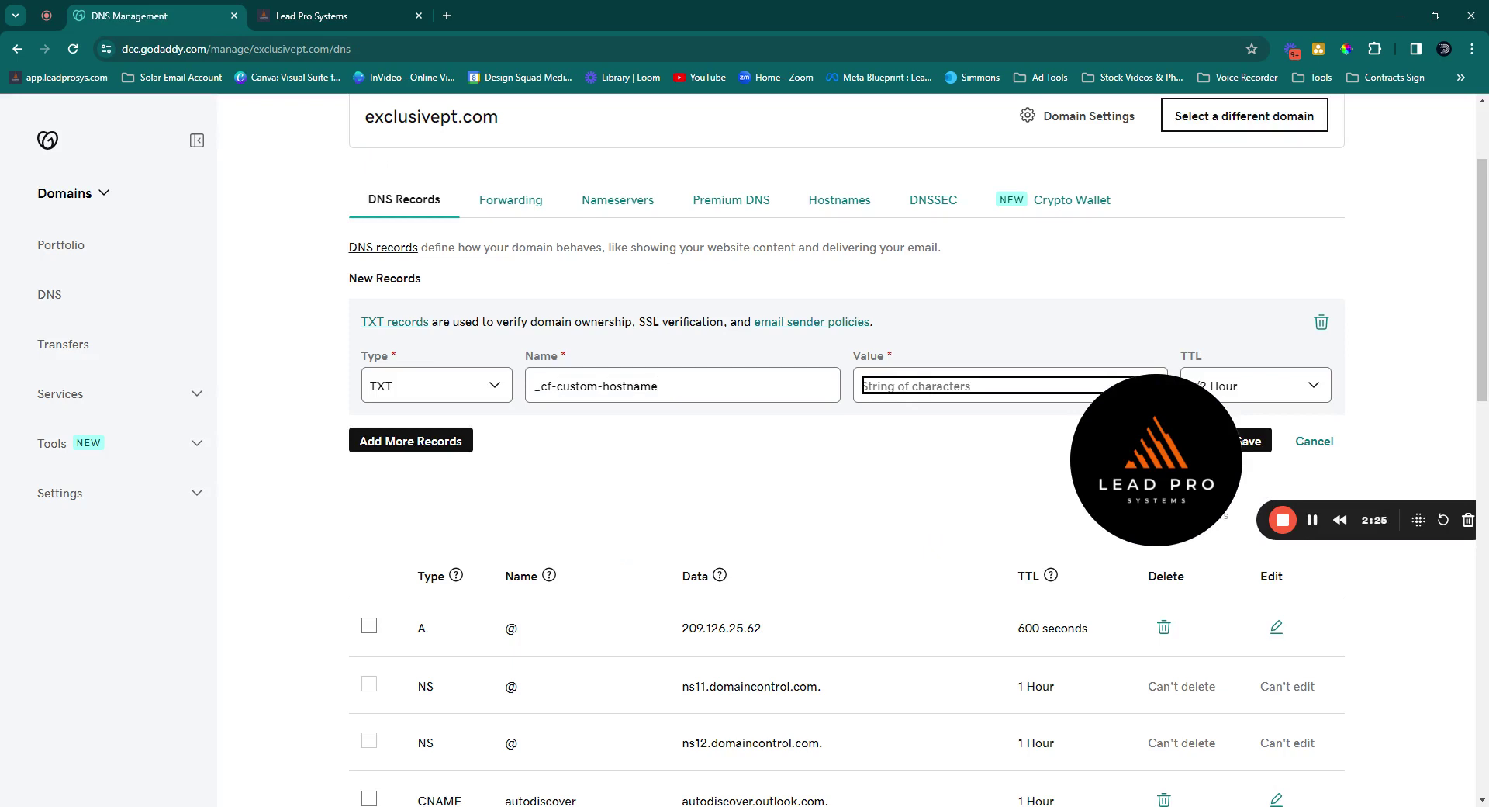
{"action": "key", "text": "ctrl+v"}
{"action": "left_click_drag", "start_coordinate": [1169, 417], "coordinate": [1169, 564]}
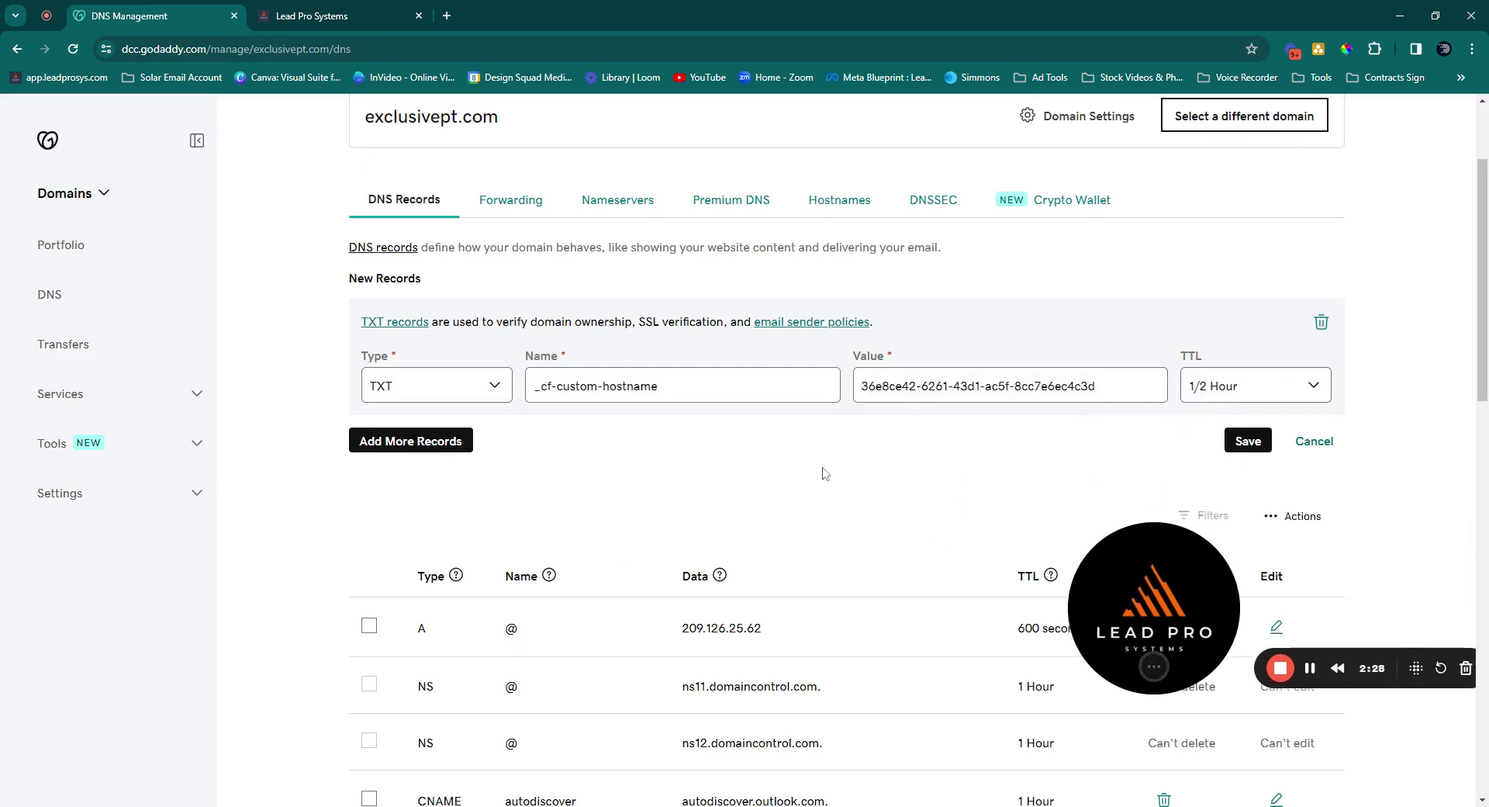
{"action": "left_click", "coordinate": [1247, 440]}
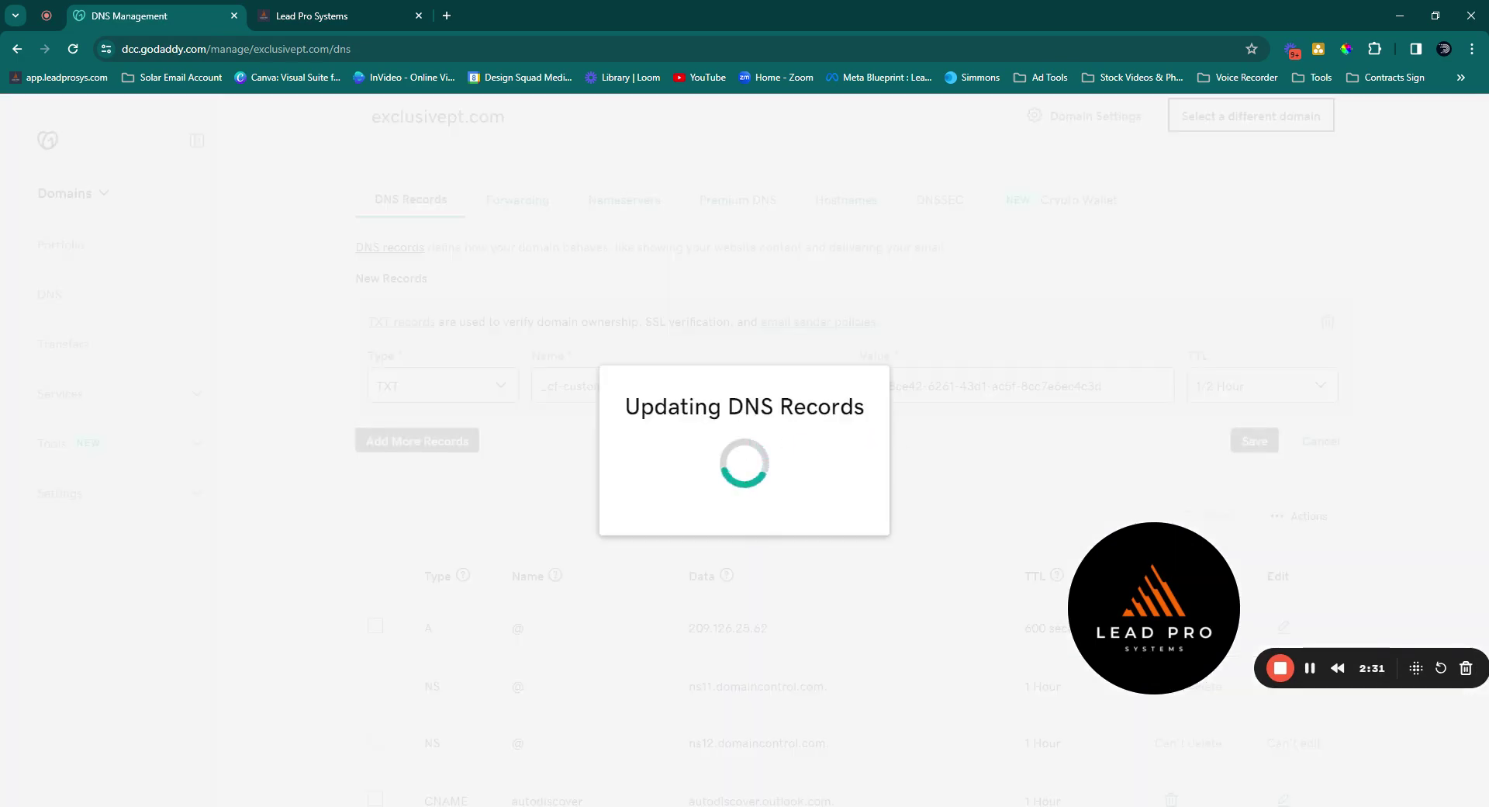
{"action": "left_click", "coordinate": [349, 529]}
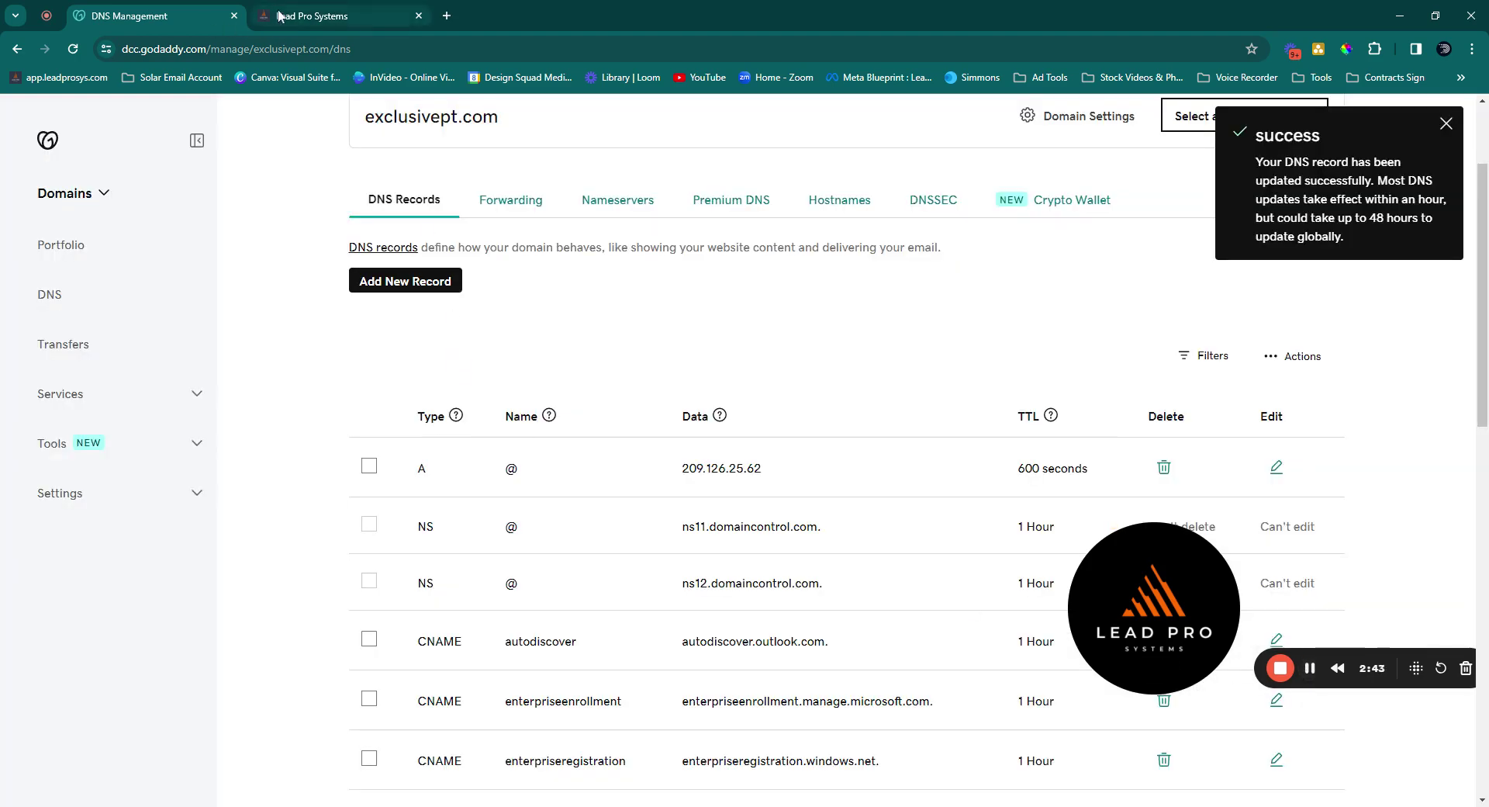
Confirm in Lead Pro Systems that the records were added at the domain provider and run the record verification
{"action": "left_click", "coordinate": [283, 17]}
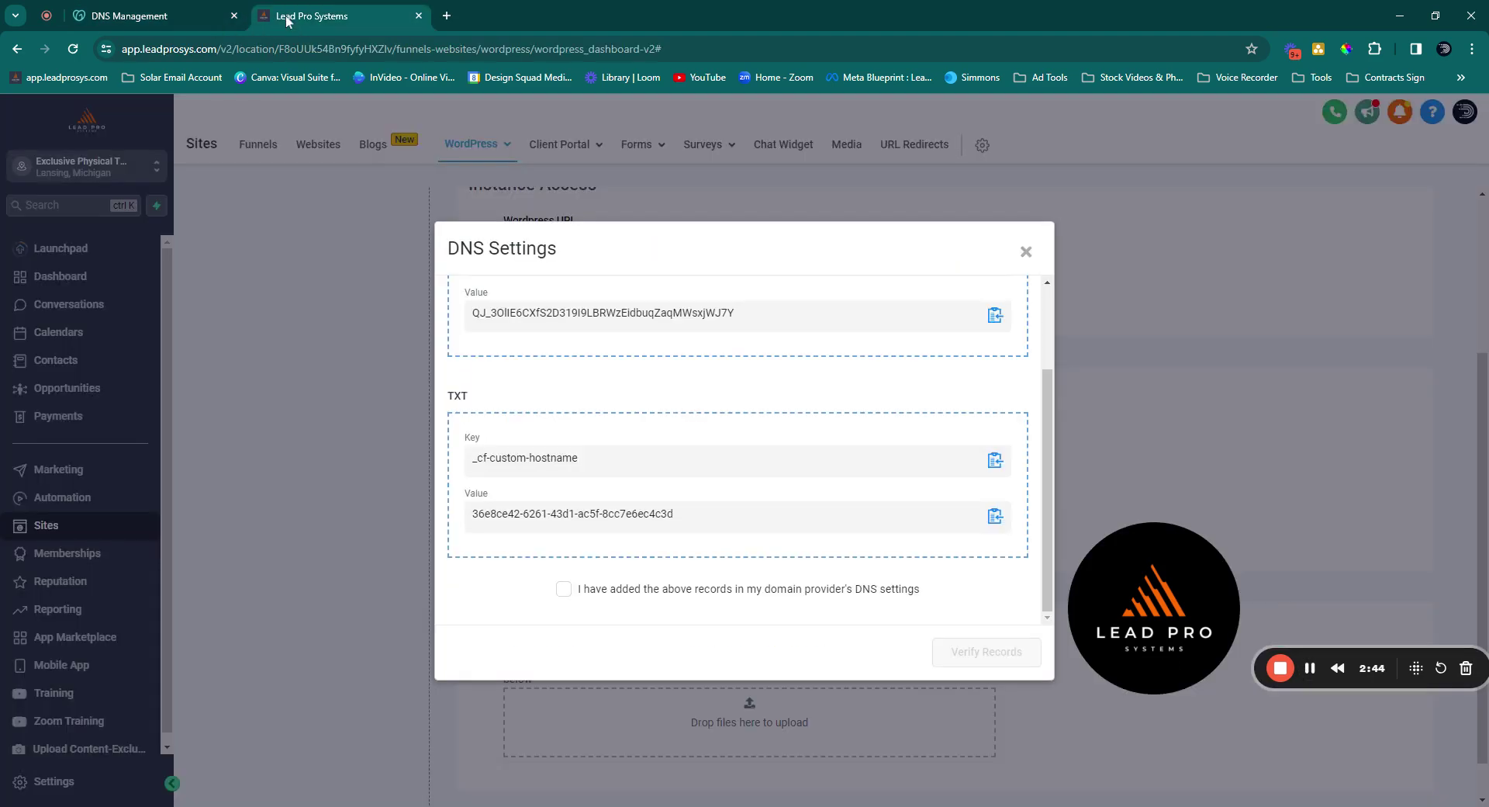
{"action": "left_click", "coordinate": [564, 589]}
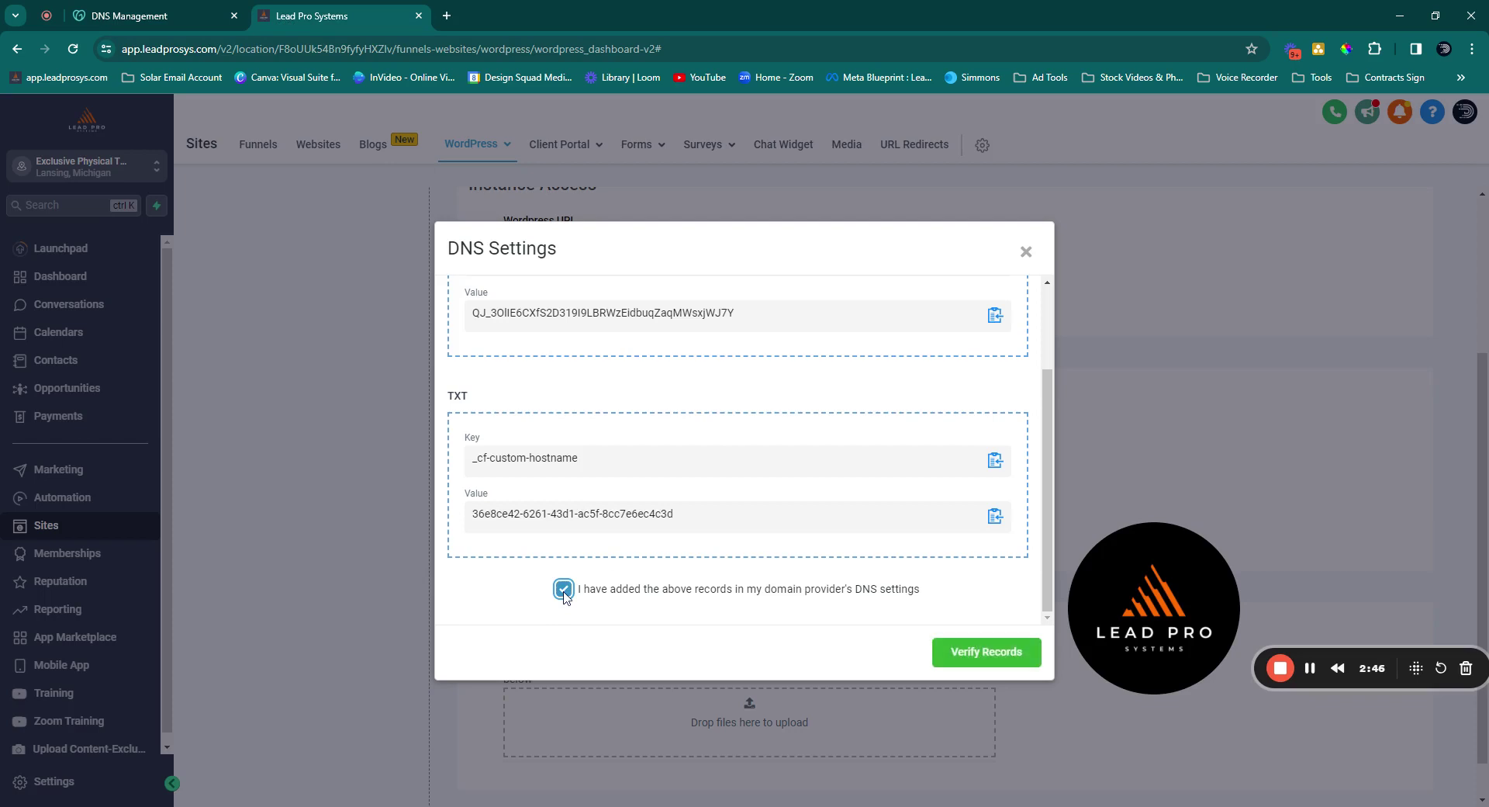
{"action": "left_click", "coordinate": [975, 656]}
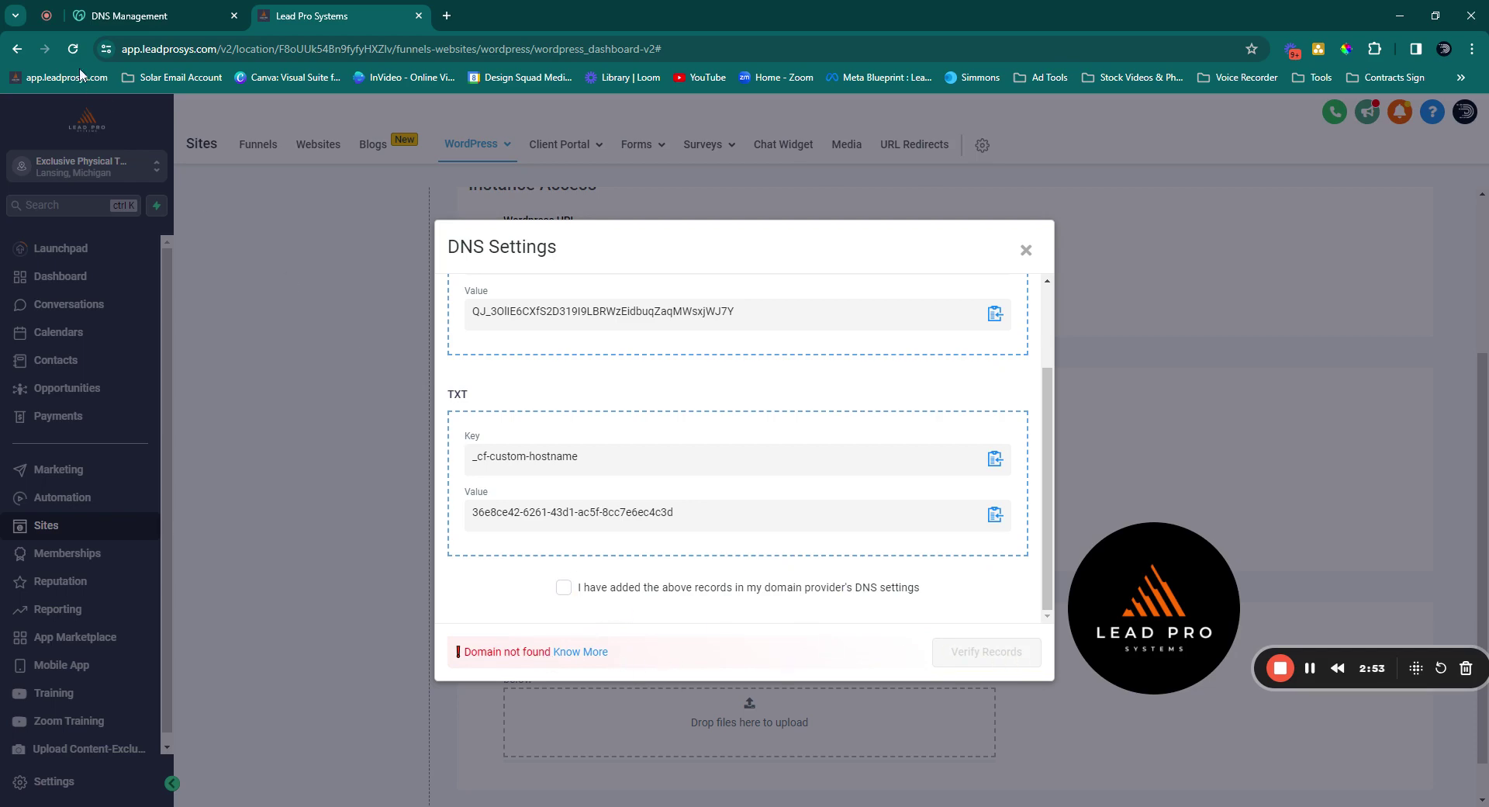
Switch to GoDaddy and reload the DNS records of exclusivept.com
{"action": "left_click", "coordinate": [128, 16]}
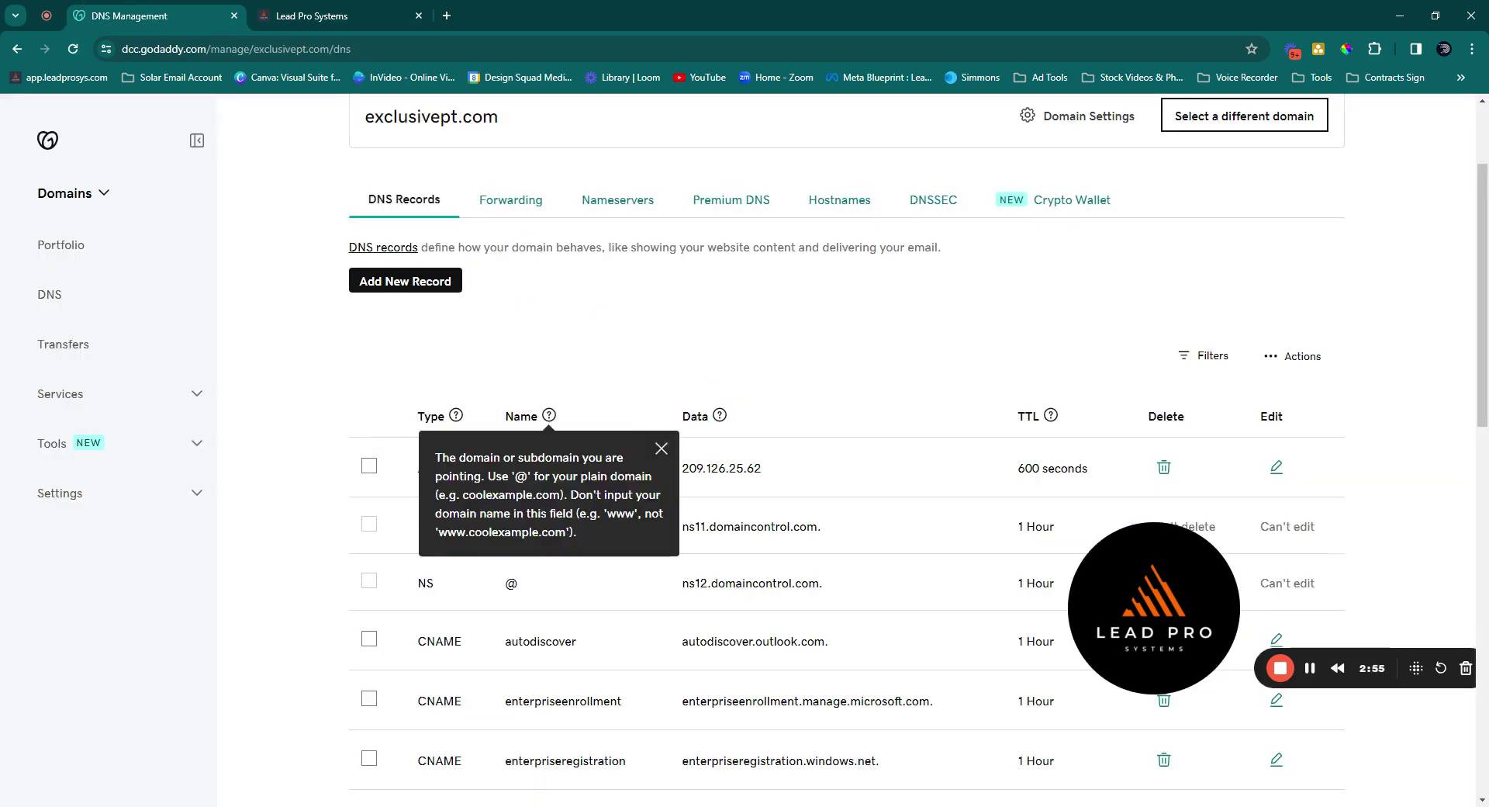
{"action": "left_click", "coordinate": [73, 49]}
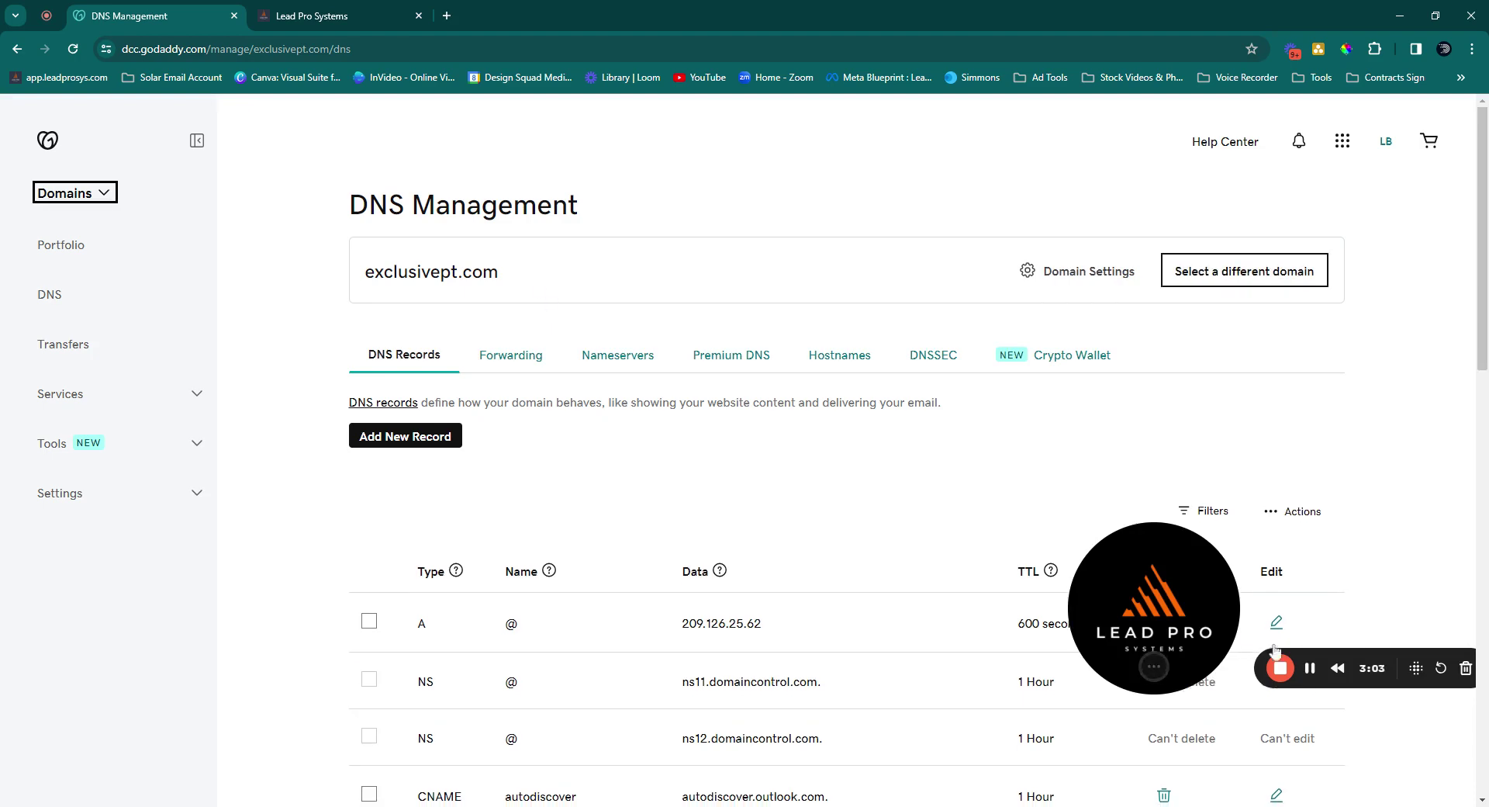
{"action": "left_click", "coordinate": [1311, 668]}
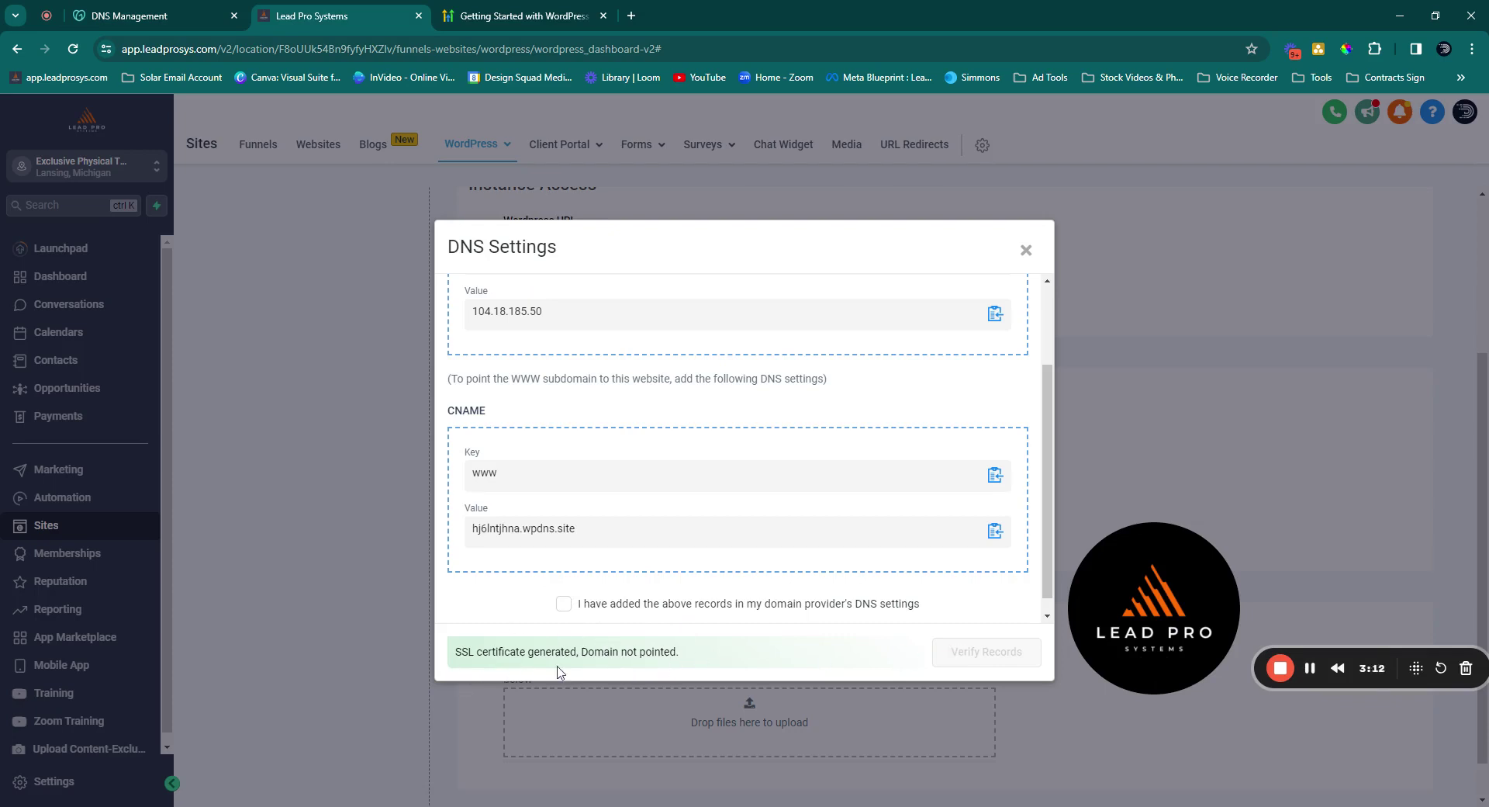
Review the A and CNAME records required in Lead Pro Systems' DNS settings and close the Getting Started with WordPress page
{"action": "scroll", "coordinate": [659, 607], "scroll_direction": "down", "scroll_amount": 1}
{"action": "scroll", "coordinate": [668, 593], "scroll_direction": "up", "scroll_amount": 3}
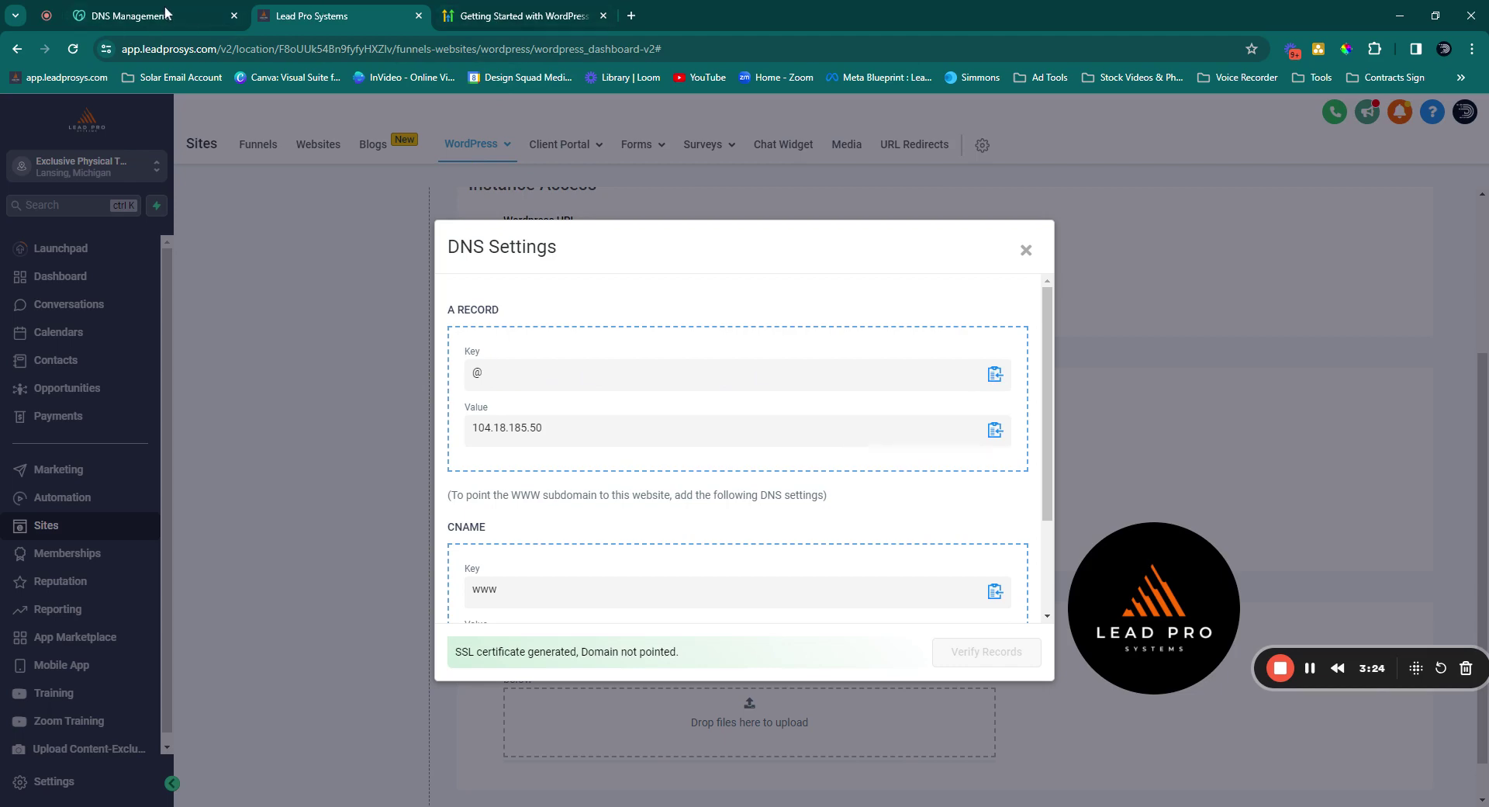
{"action": "left_click", "coordinate": [603, 16]}
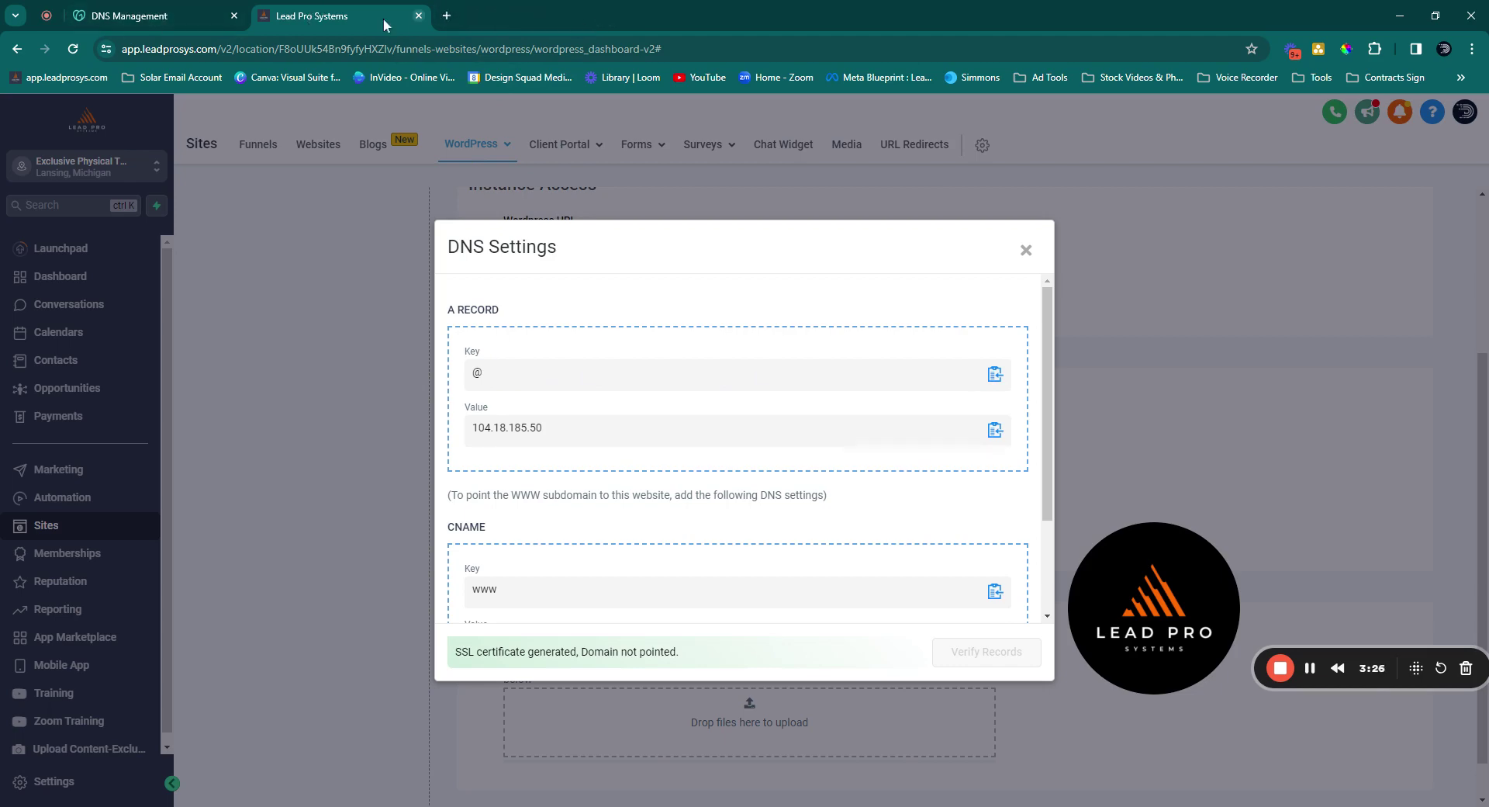
Start a new A record named @ for exclusivept.com in GoDaddy
{"action": "left_click", "coordinate": [200, 26]}
{"action": "scroll", "coordinate": [423, 211], "scroll_direction": "up", "scroll_amount": 3}
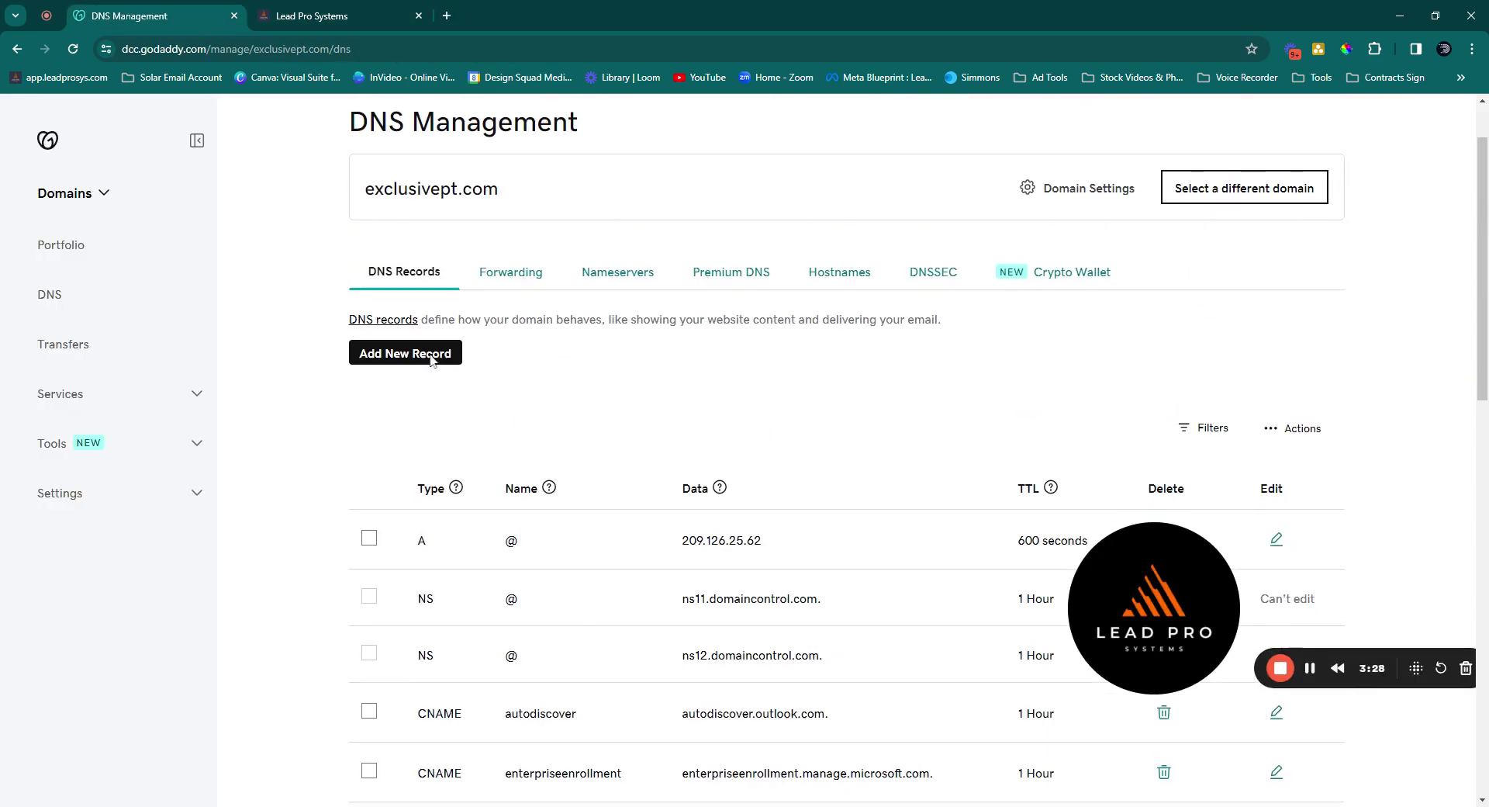
{"action": "left_click", "coordinate": [415, 363]}
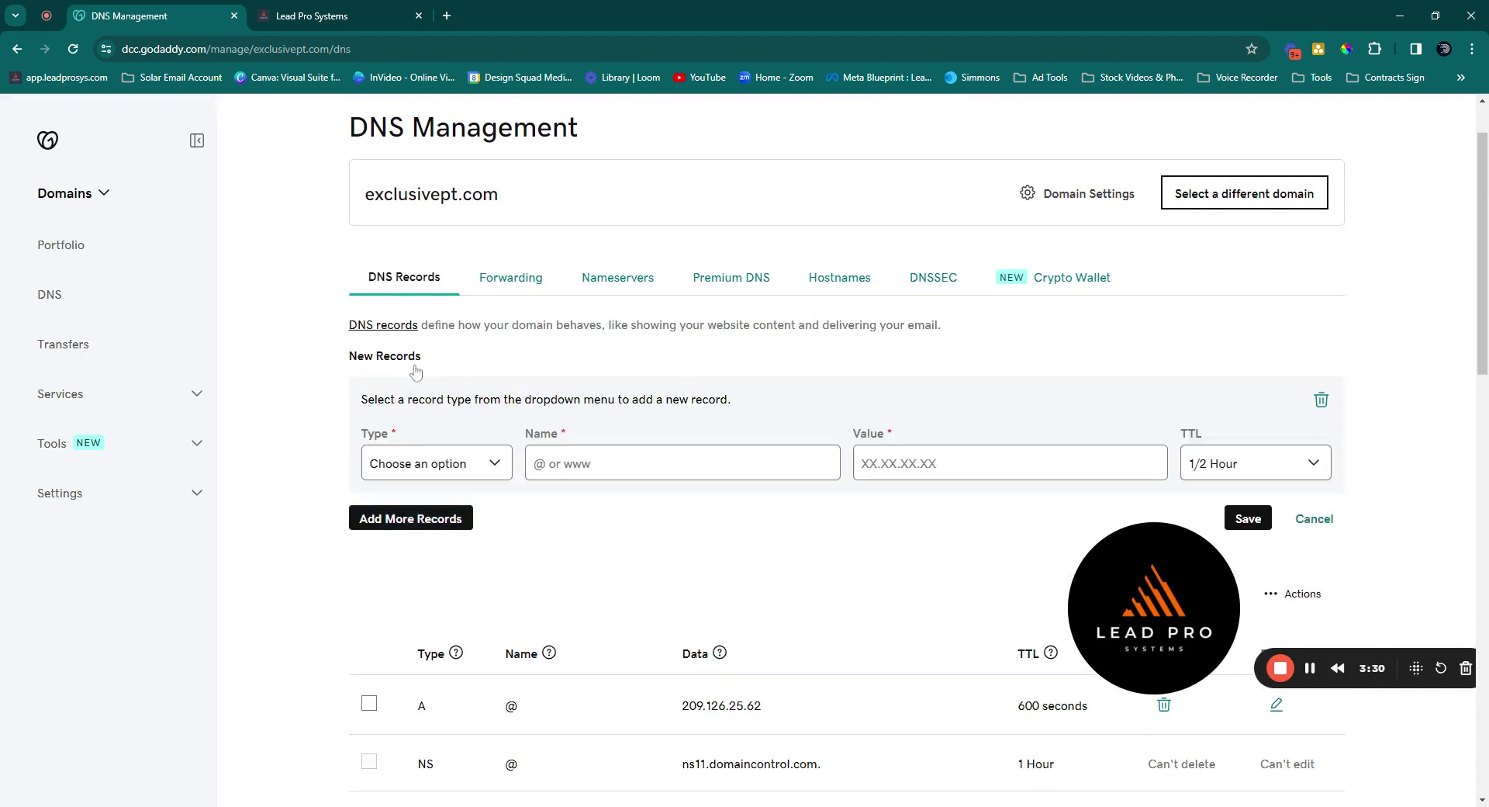
{"action": "left_click", "coordinate": [401, 516]}
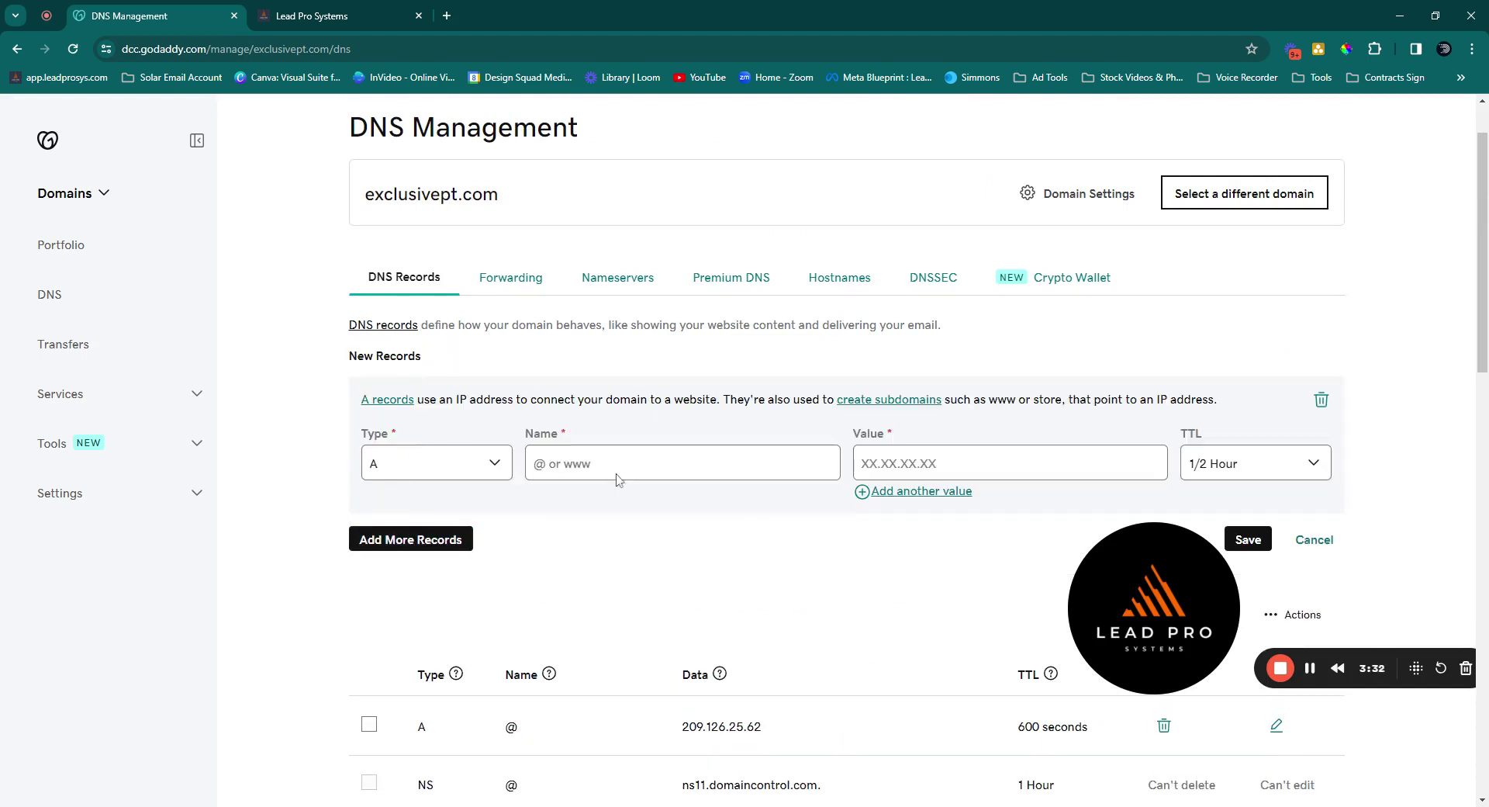
{"action": "left_click", "coordinate": [617, 467]}
{"action": "type", "text": "@"}
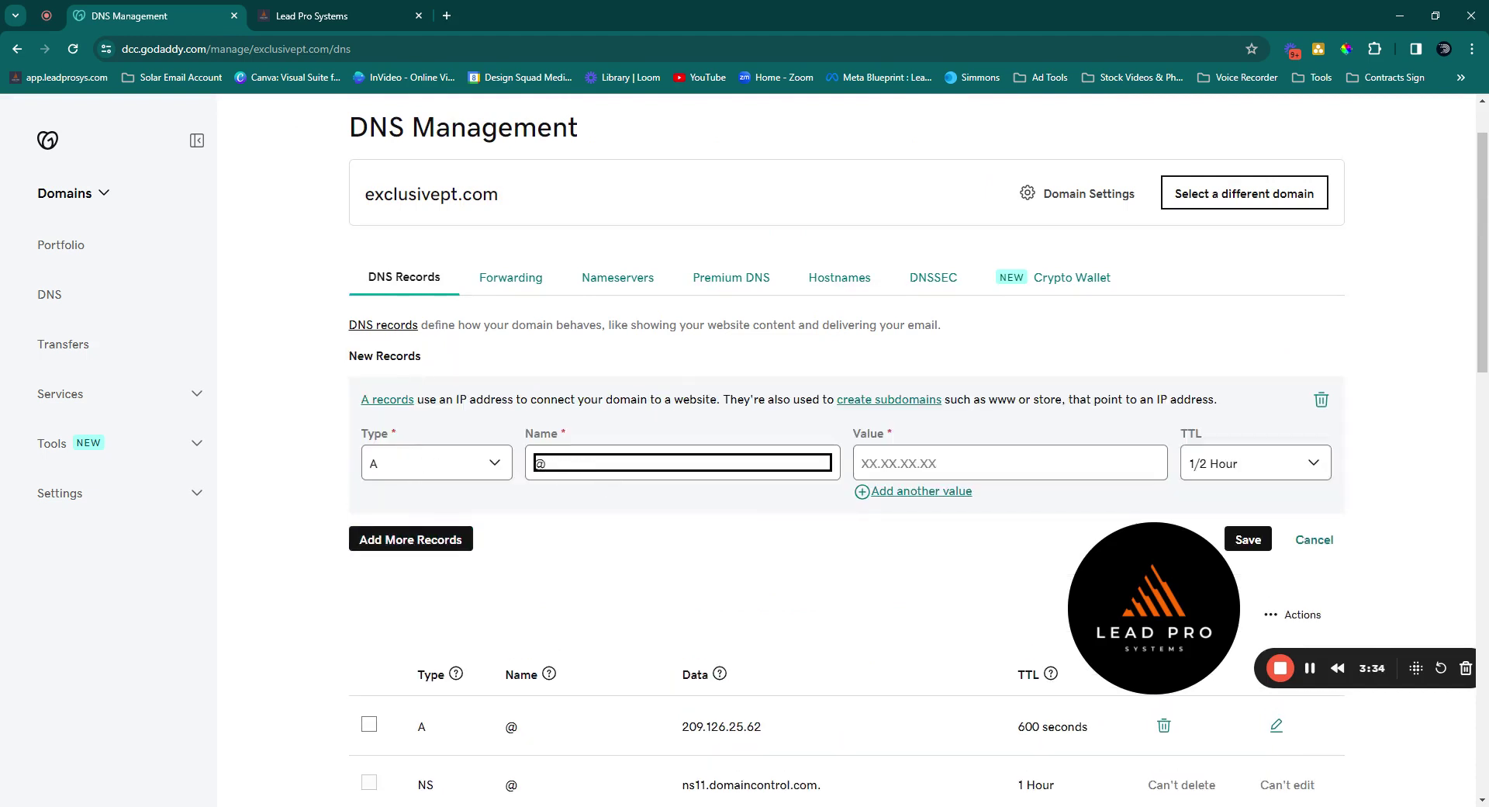
Copy the A record value 104.18.185.50 from Lead Pro Systems and paste it as the new GoDaddy record's value
{"action": "left_click", "coordinate": [342, 14]}
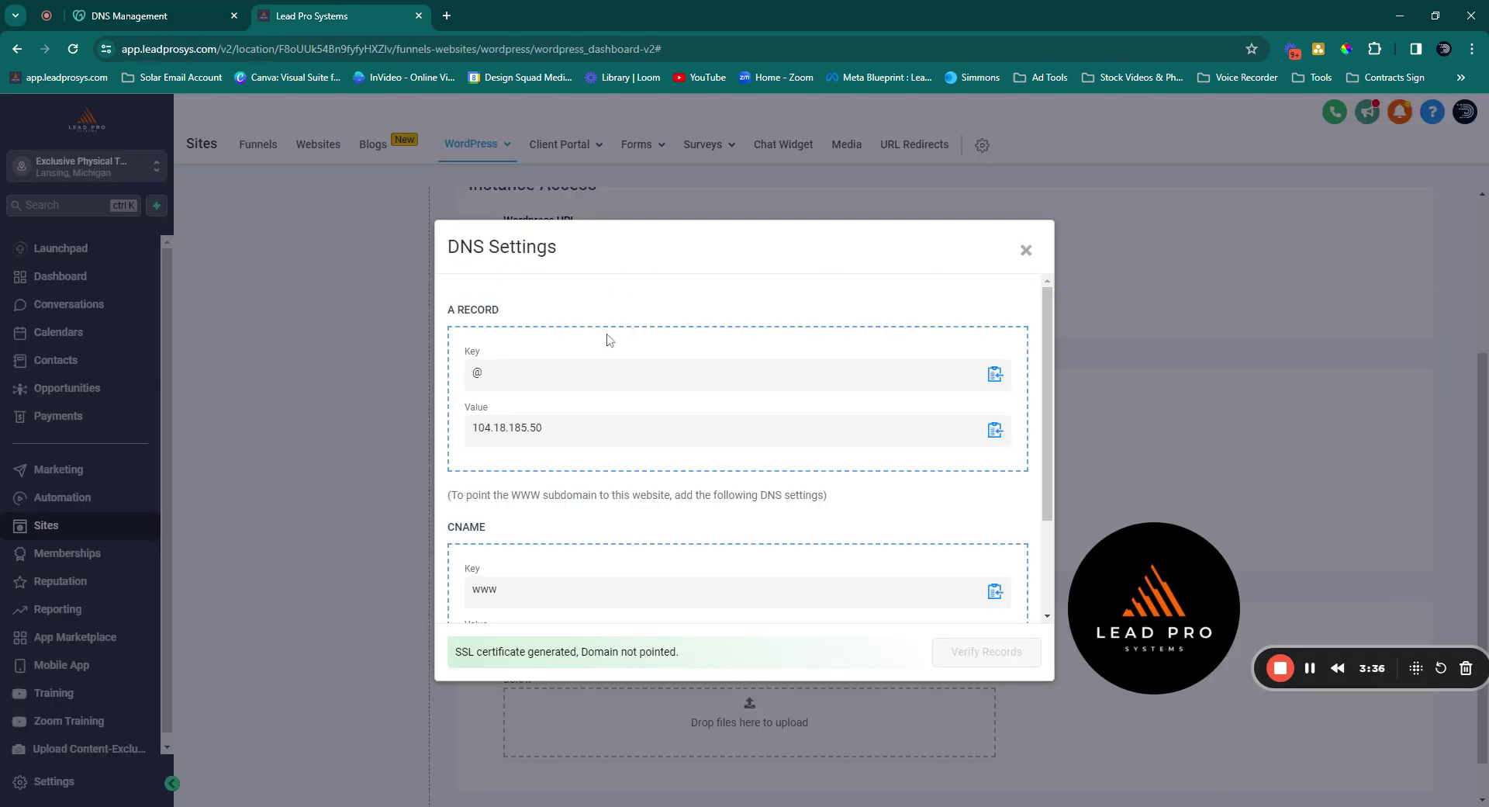
{"action": "left_click", "coordinate": [983, 436]}
{"action": "left_click", "coordinate": [190, 14]}
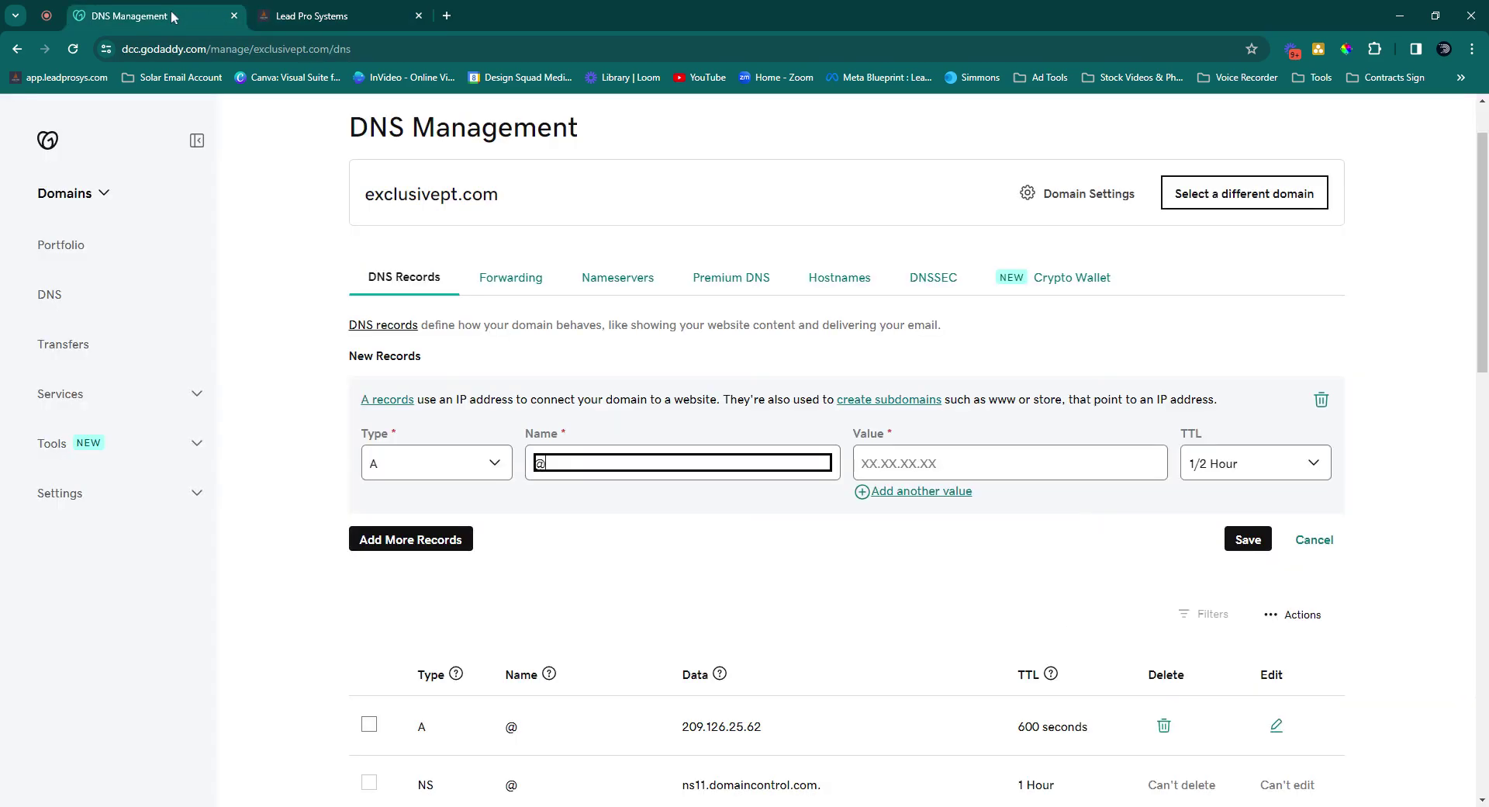
{"action": "left_click", "coordinate": [854, 466]}
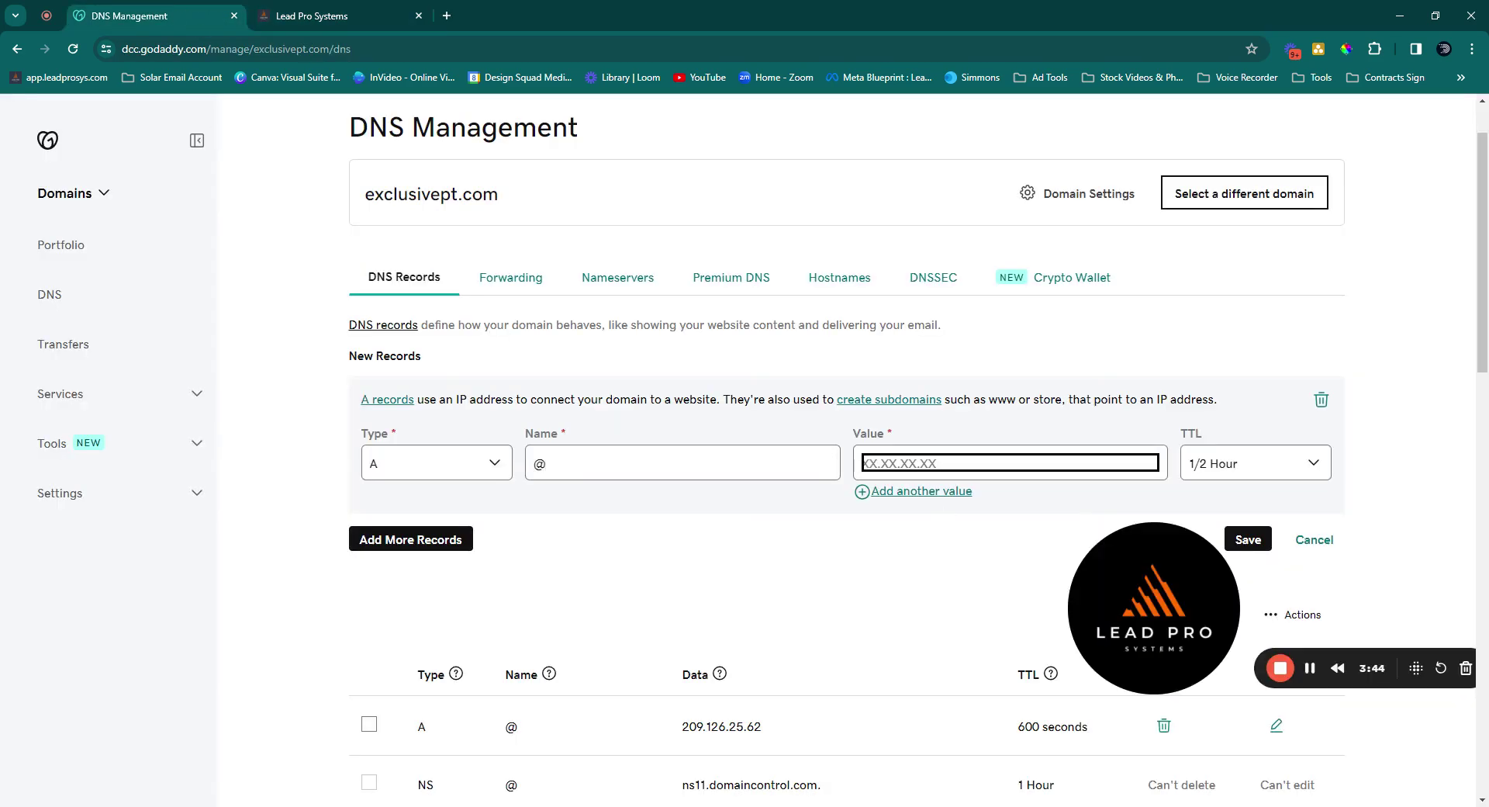
{"action": "key", "text": "ctrl+v"}
Save the new A record and verify the account owner's identity with the emailed one-time password
{"action": "left_click", "coordinate": [1248, 540]}
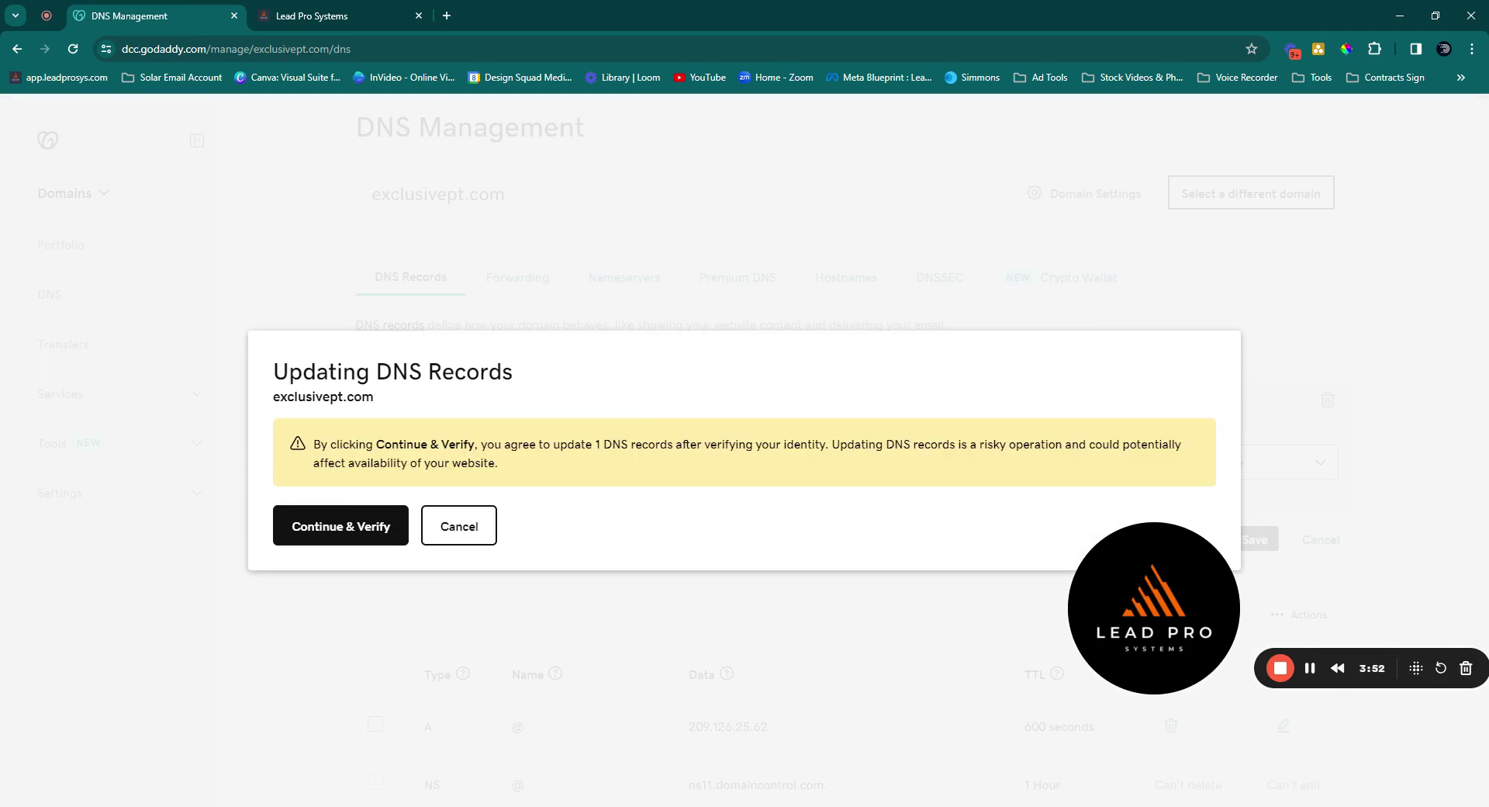
{"action": "left_click", "coordinate": [326, 531]}
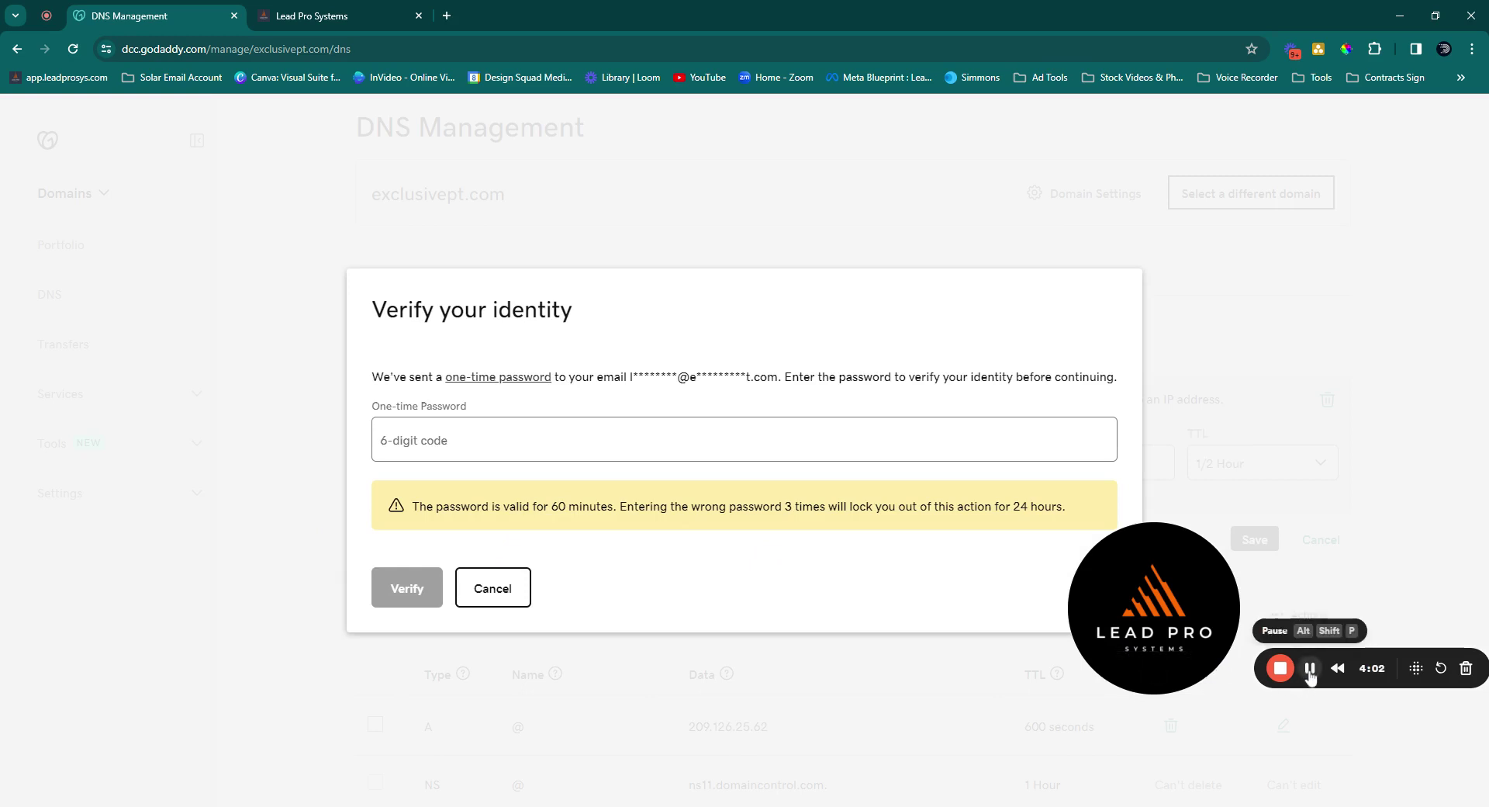
{"action": "key", "text": "ctrl+v"}
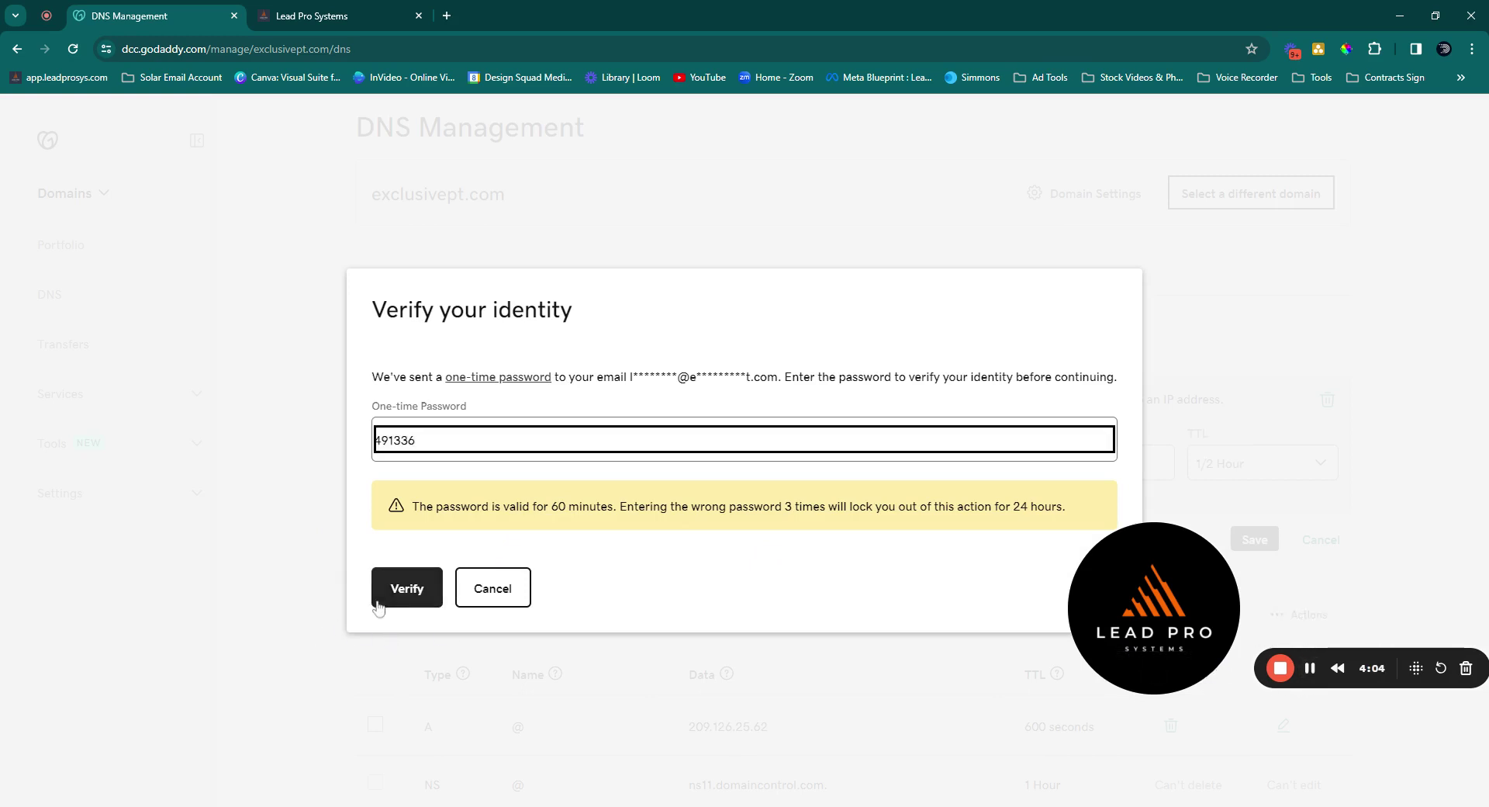
{"action": "left_click", "coordinate": [397, 590]}
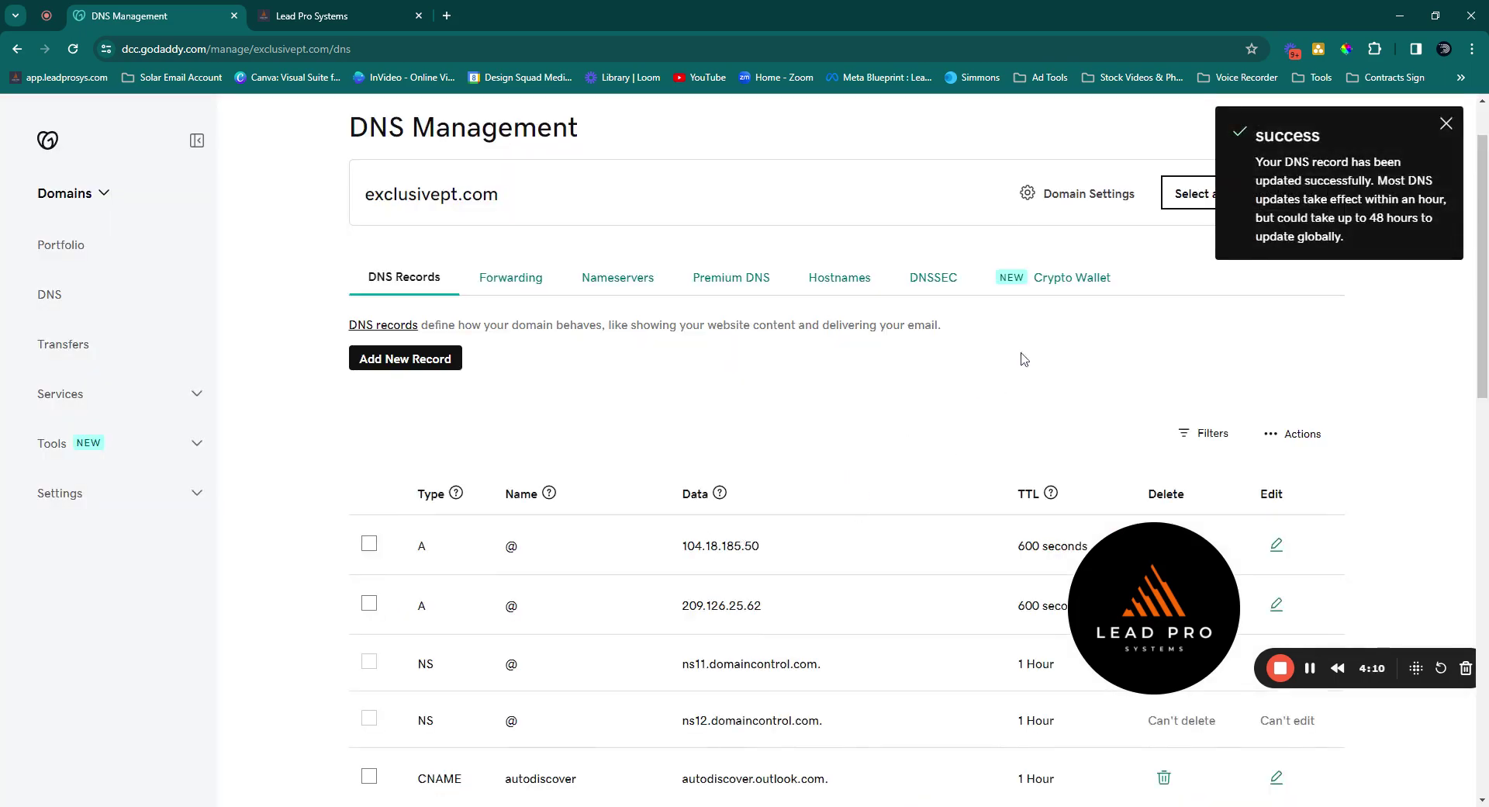
Check the CNAME key in Lead Pro Systems and start a new CNAME record named www in GoDaddy
{"action": "left_click", "coordinate": [326, 17]}
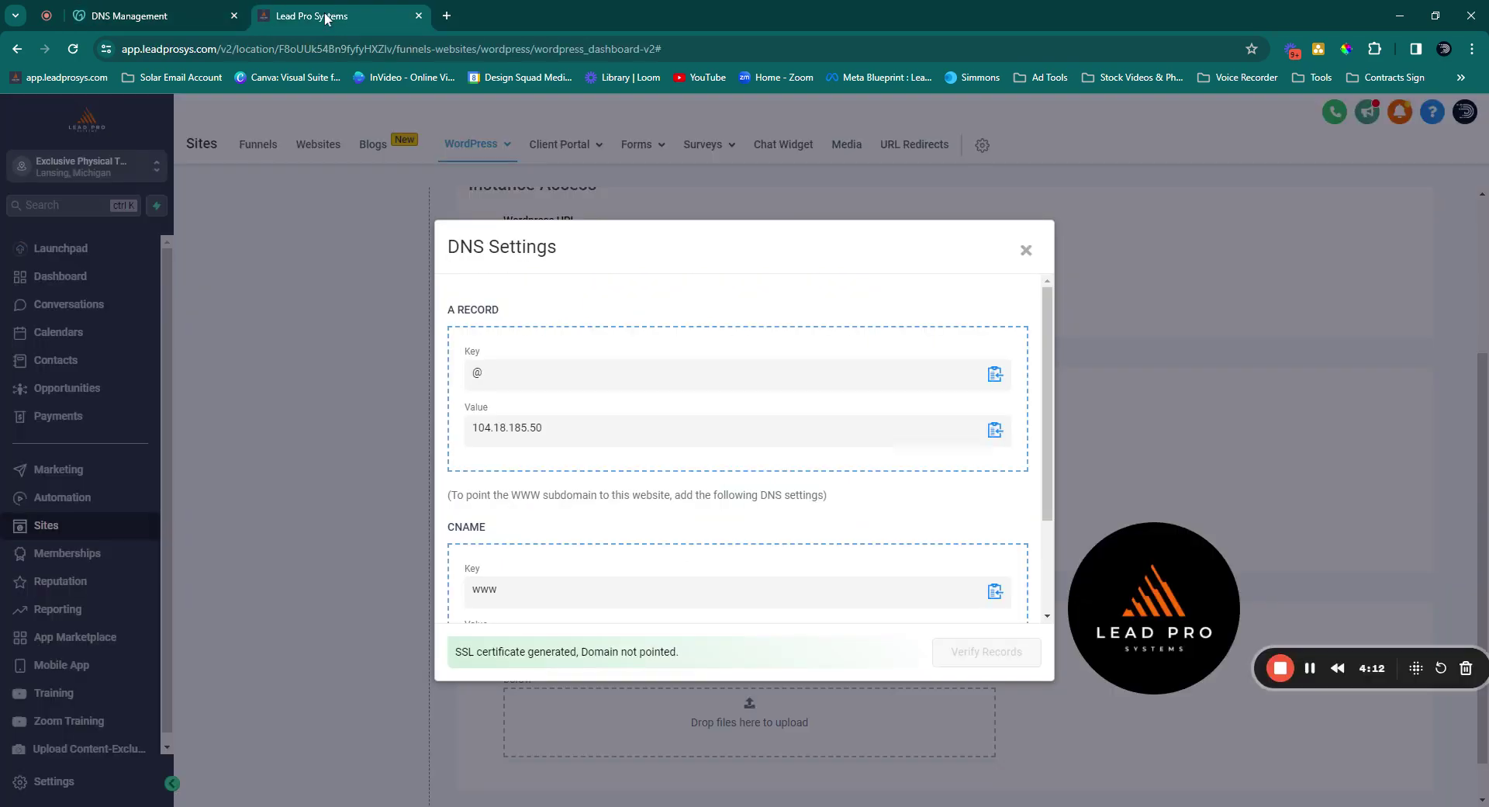
{"action": "scroll", "coordinate": [541, 425], "scroll_direction": "down", "scroll_amount": 2}
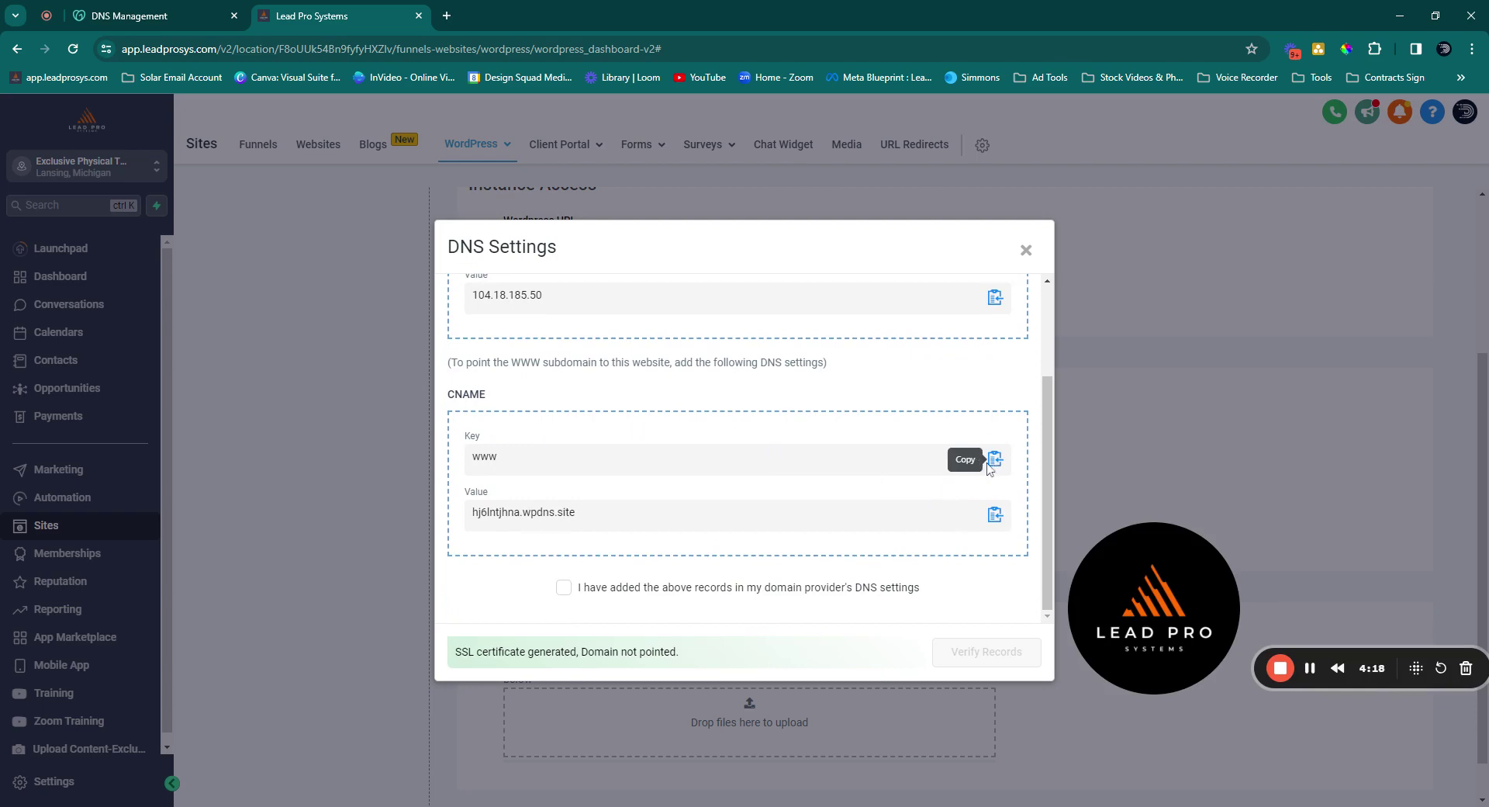
{"action": "left_click", "coordinate": [128, 15]}
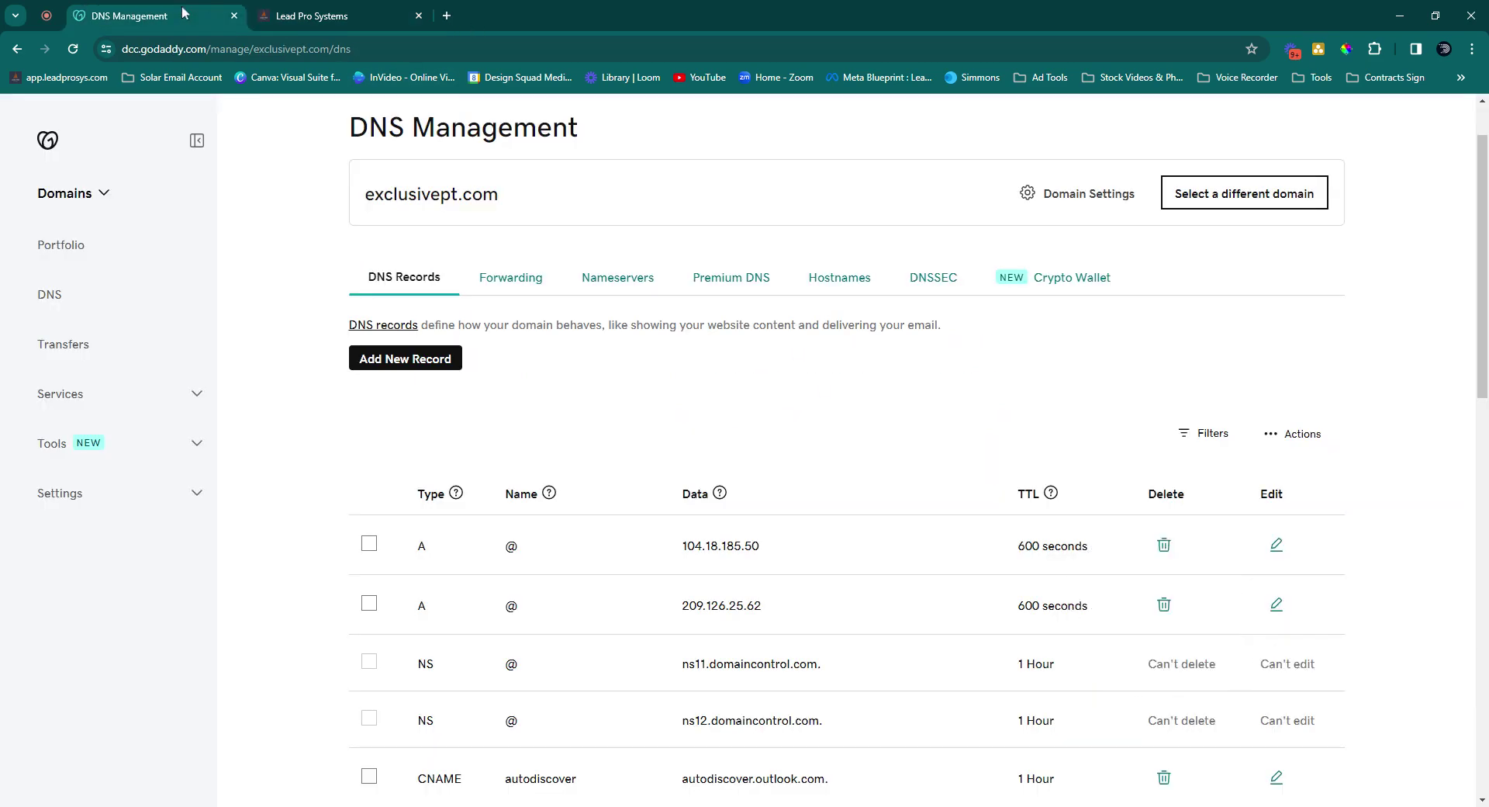
{"action": "left_click", "coordinate": [392, 357]}
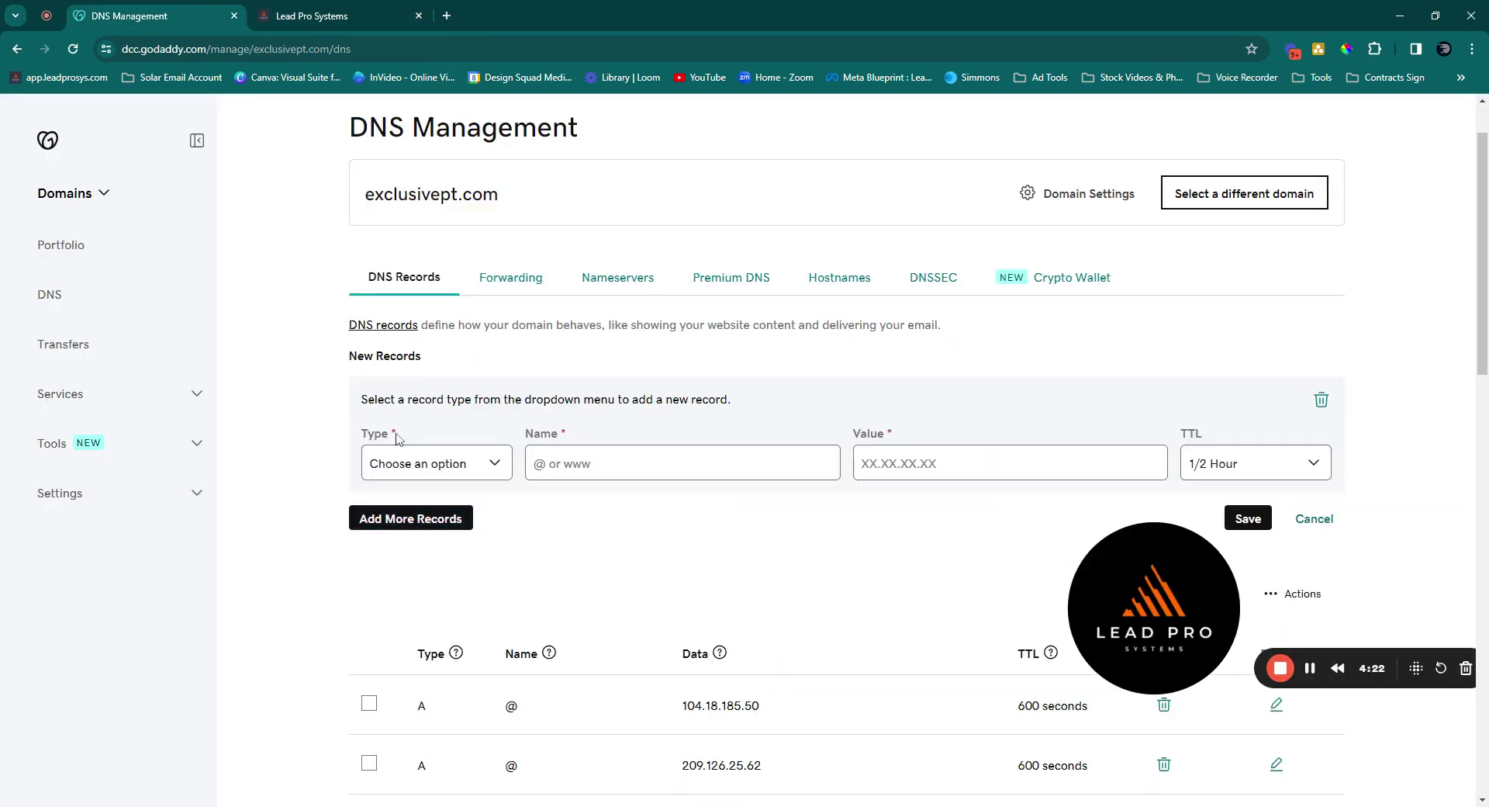
{"action": "left_click", "coordinate": [411, 466]}
{"action": "left_click", "coordinate": [410, 545]}
{"action": "left_click", "coordinate": [577, 475]}
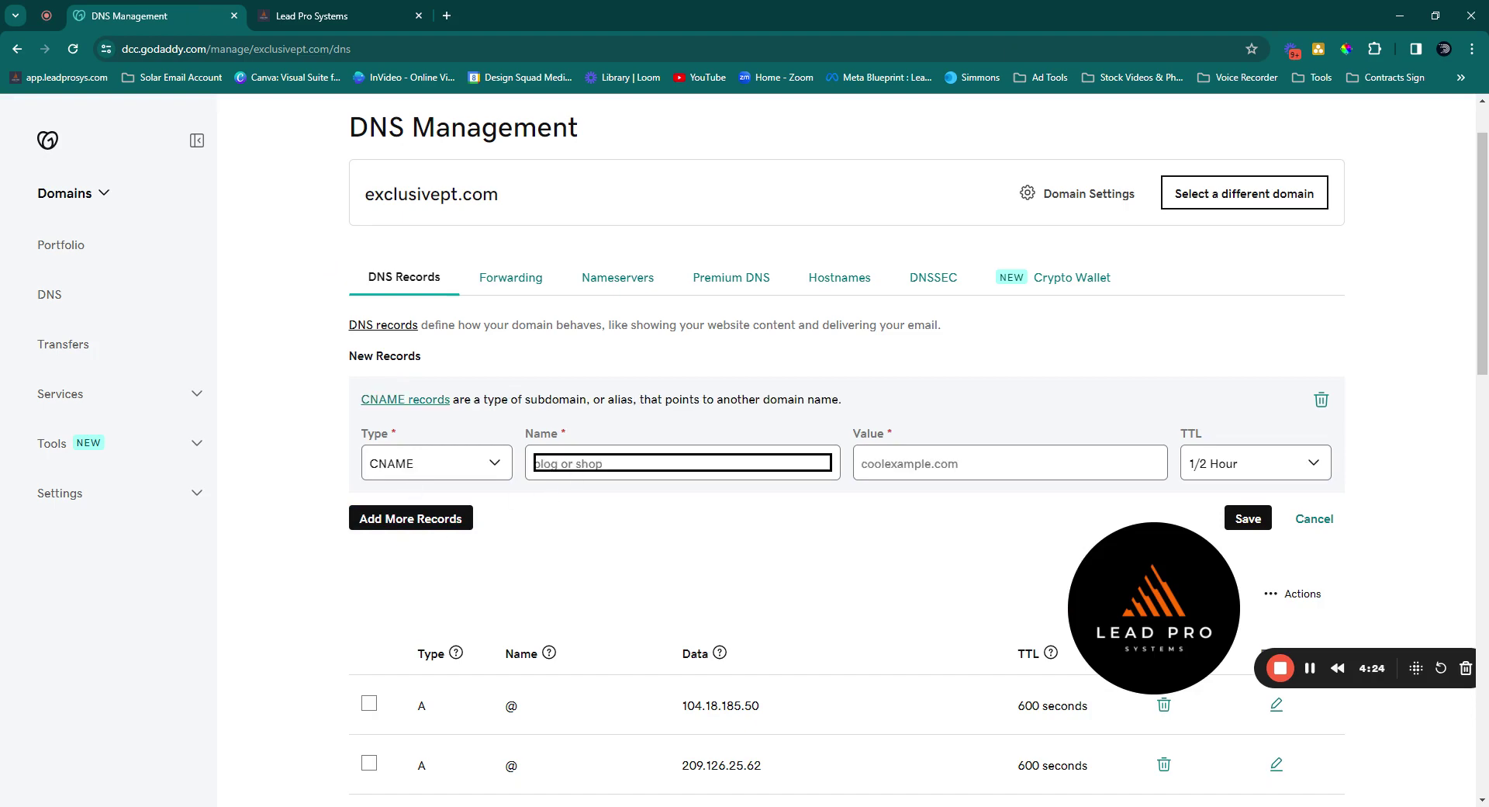
{"action": "type", "text": "www"}
Copy the CNAME value hj6lntjhna.wpdns.site from Lead Pro Systems into the GoDaddy www record and try to save it
{"action": "left_click", "coordinate": [321, 20]}
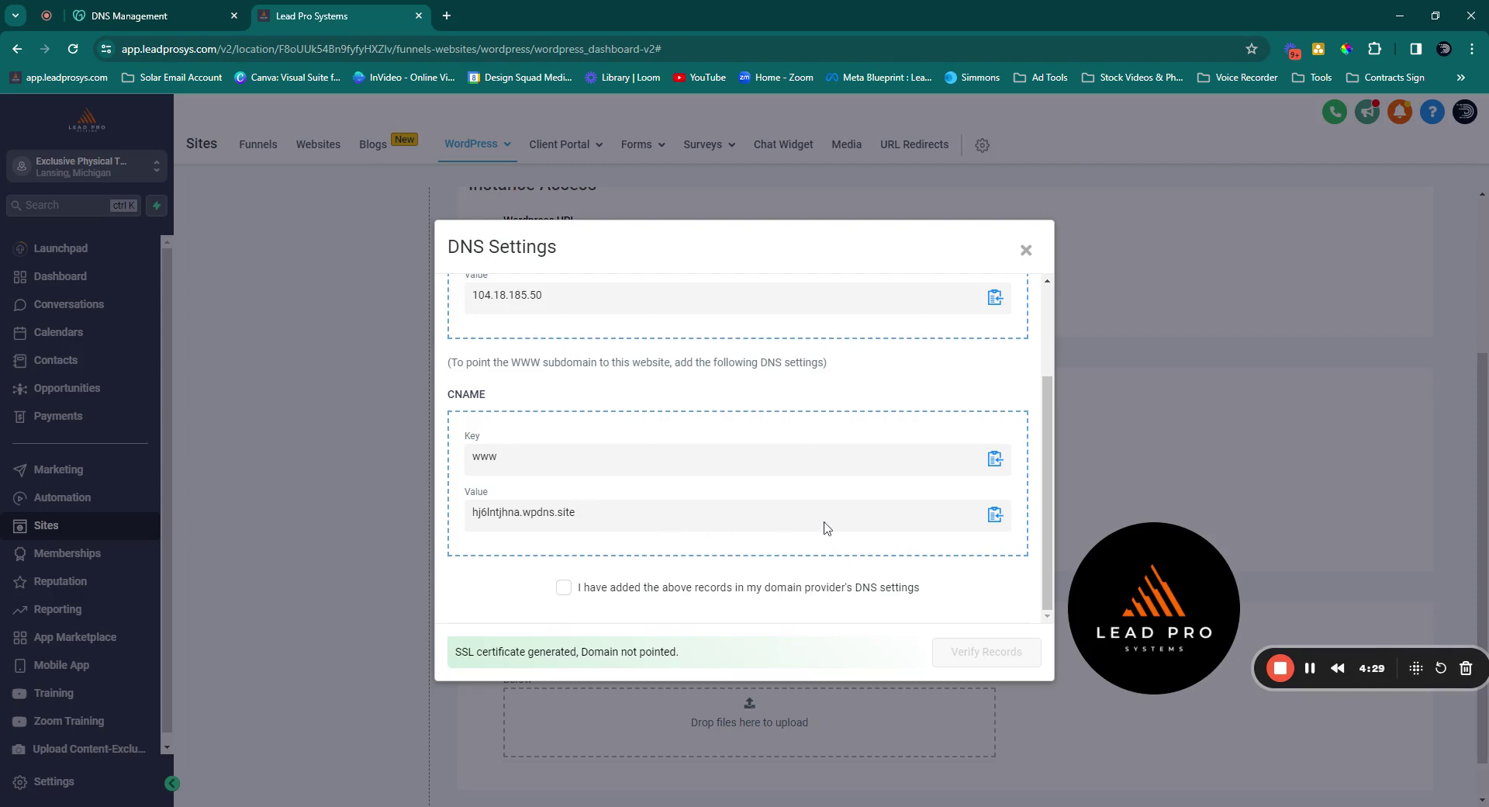
{"action": "left_click", "coordinate": [995, 514]}
{"action": "left_click", "coordinate": [124, 16]}
{"action": "left_click", "coordinate": [1009, 463]}
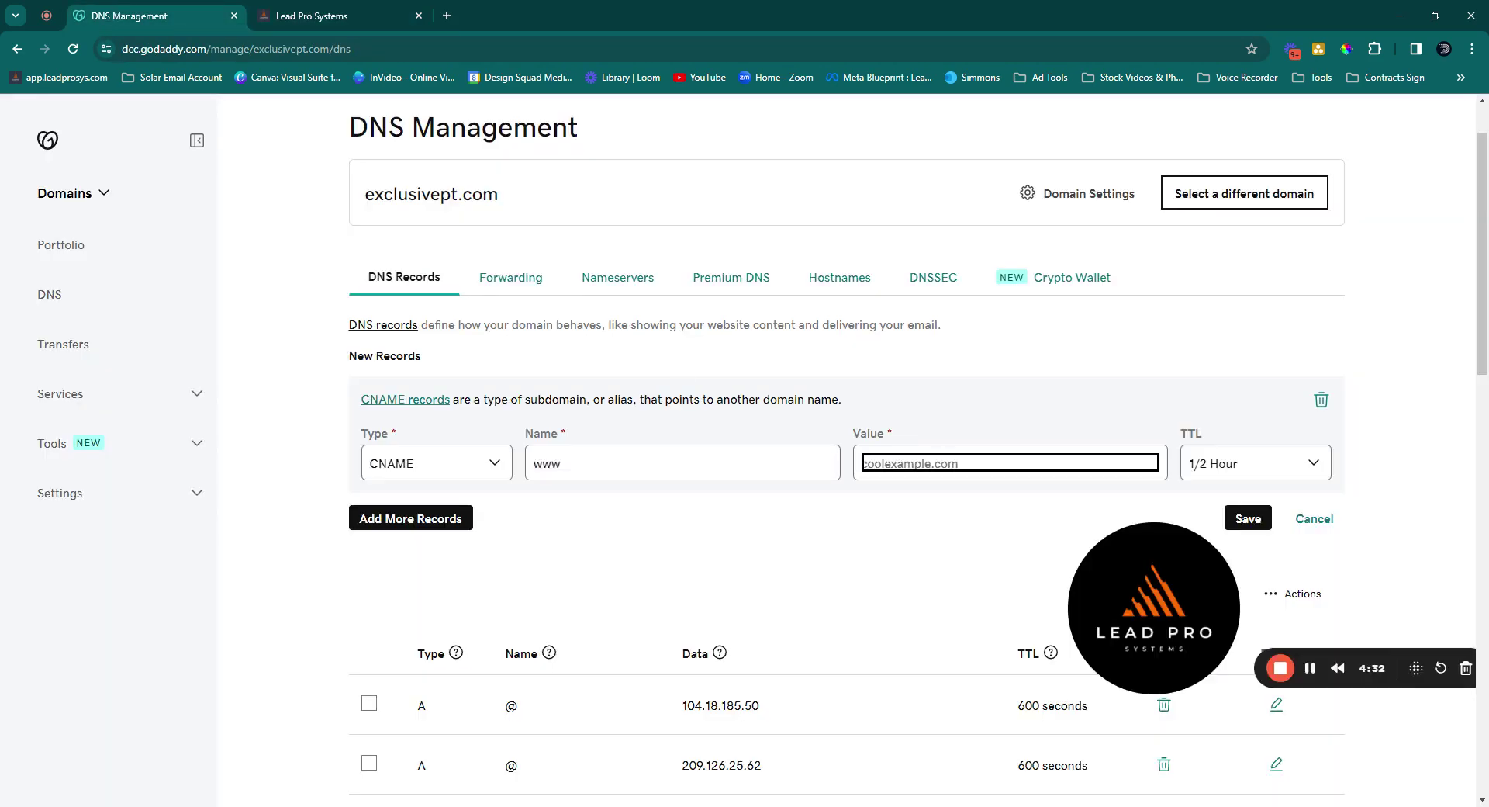
{"action": "key", "text": "ctrl+v"}
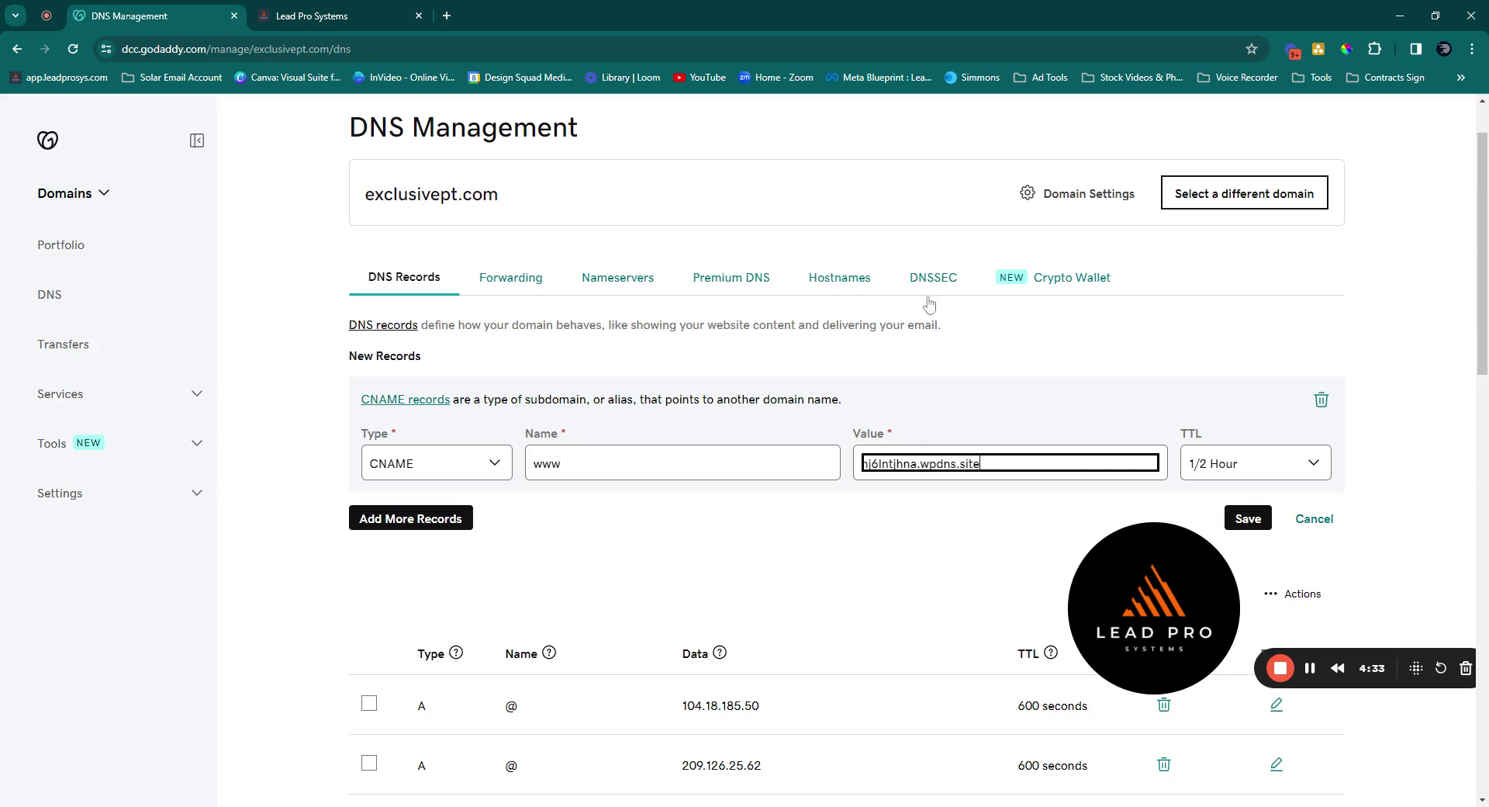
{"action": "left_click", "coordinate": [1249, 519]}
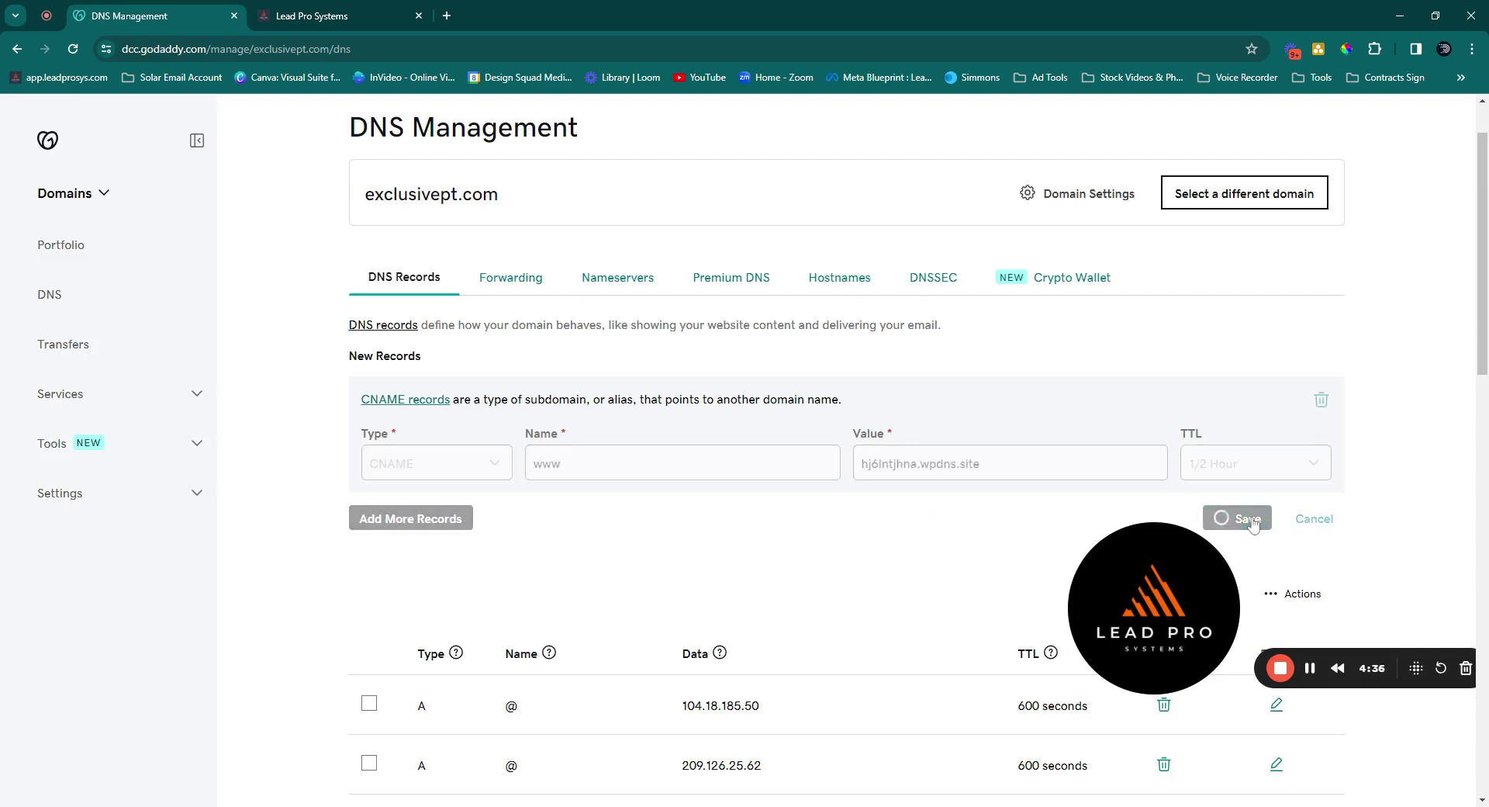
{"action": "scroll", "coordinate": [983, 475], "scroll_direction": "down", "scroll_amount": 4}
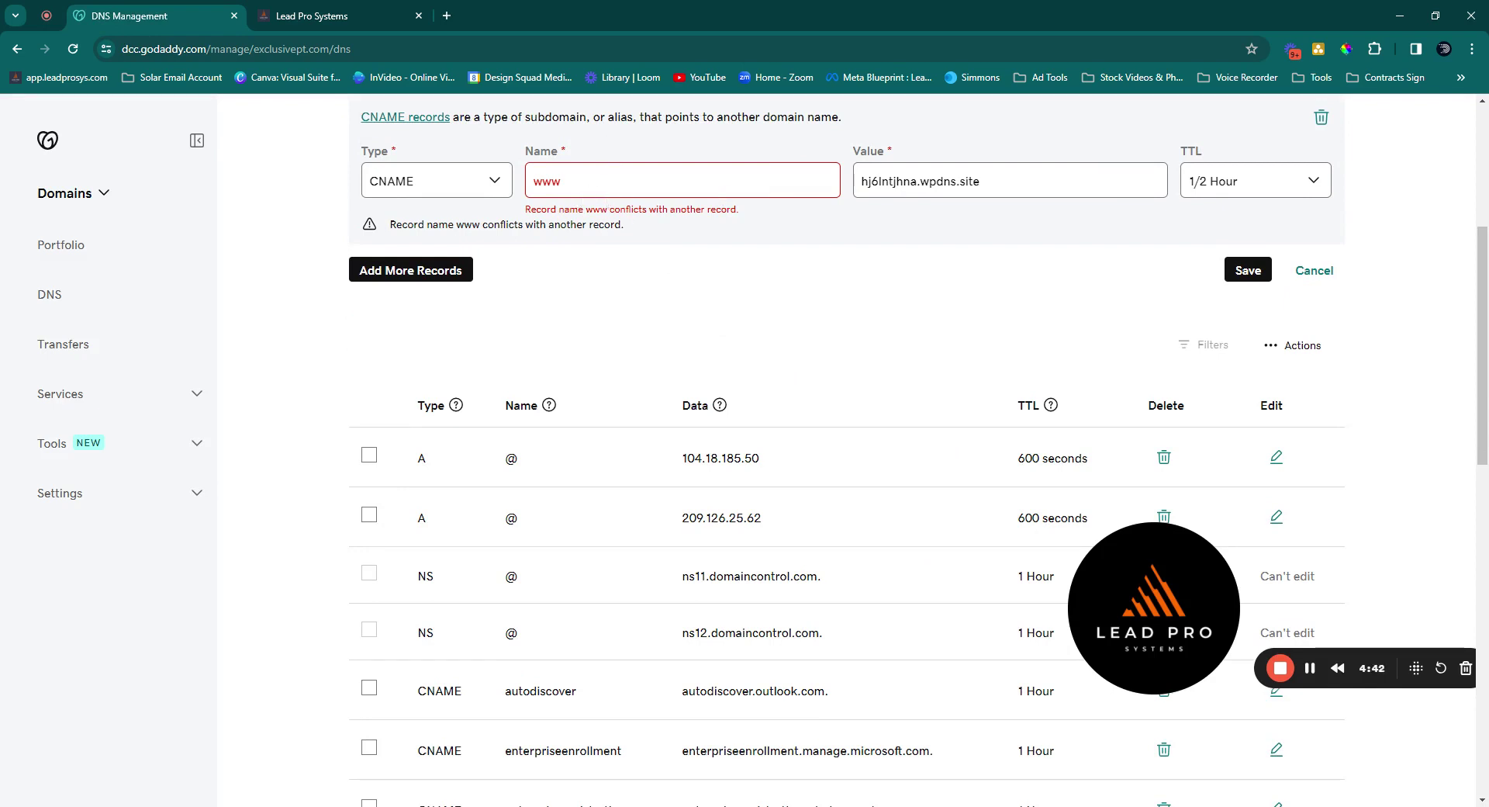
{"action": "scroll", "coordinate": [558, 468], "scroll_direction": "down", "scroll_amount": 3}
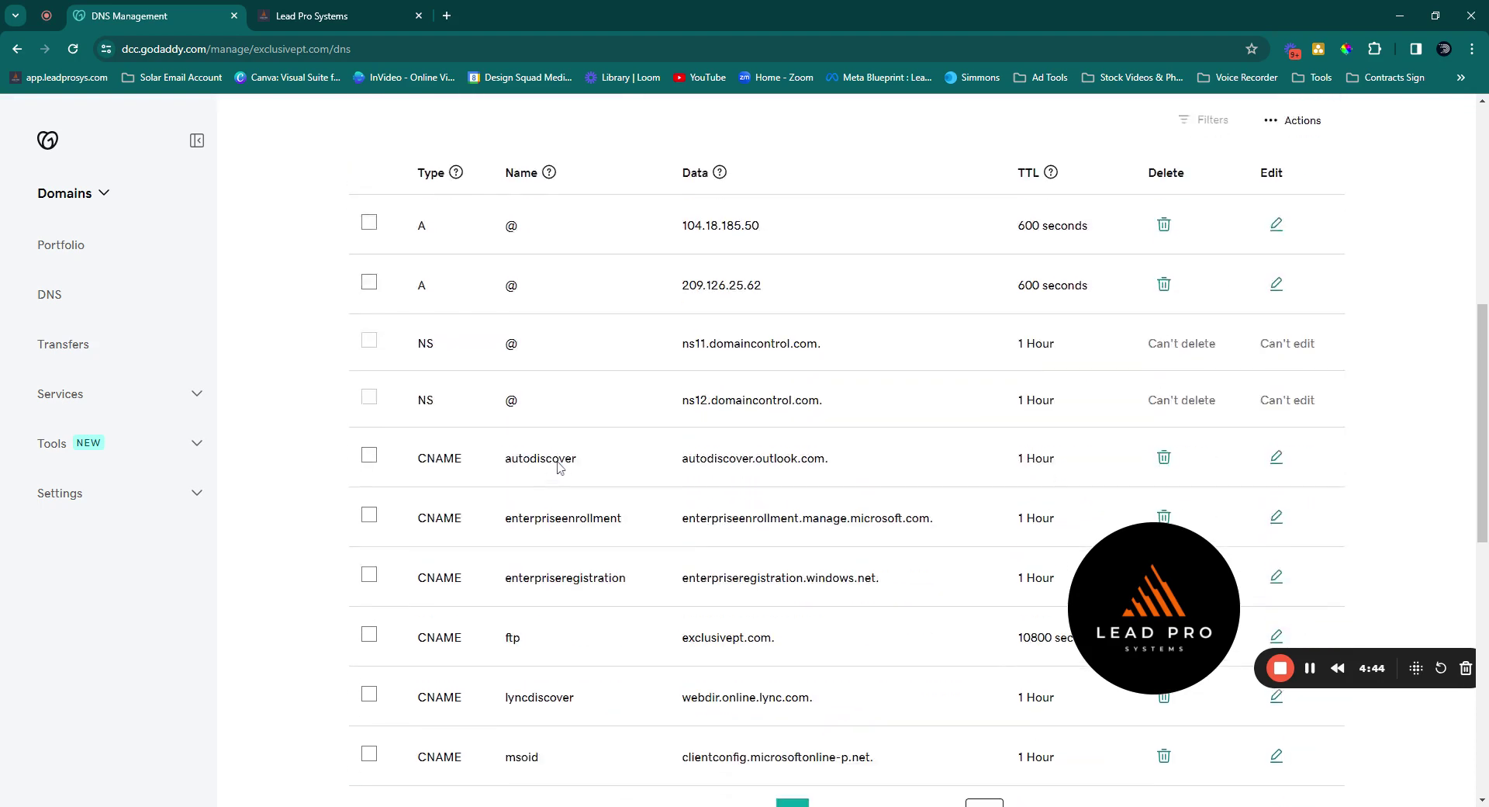
{"action": "scroll", "coordinate": [602, 482], "scroll_direction": "down", "scroll_amount": 2}
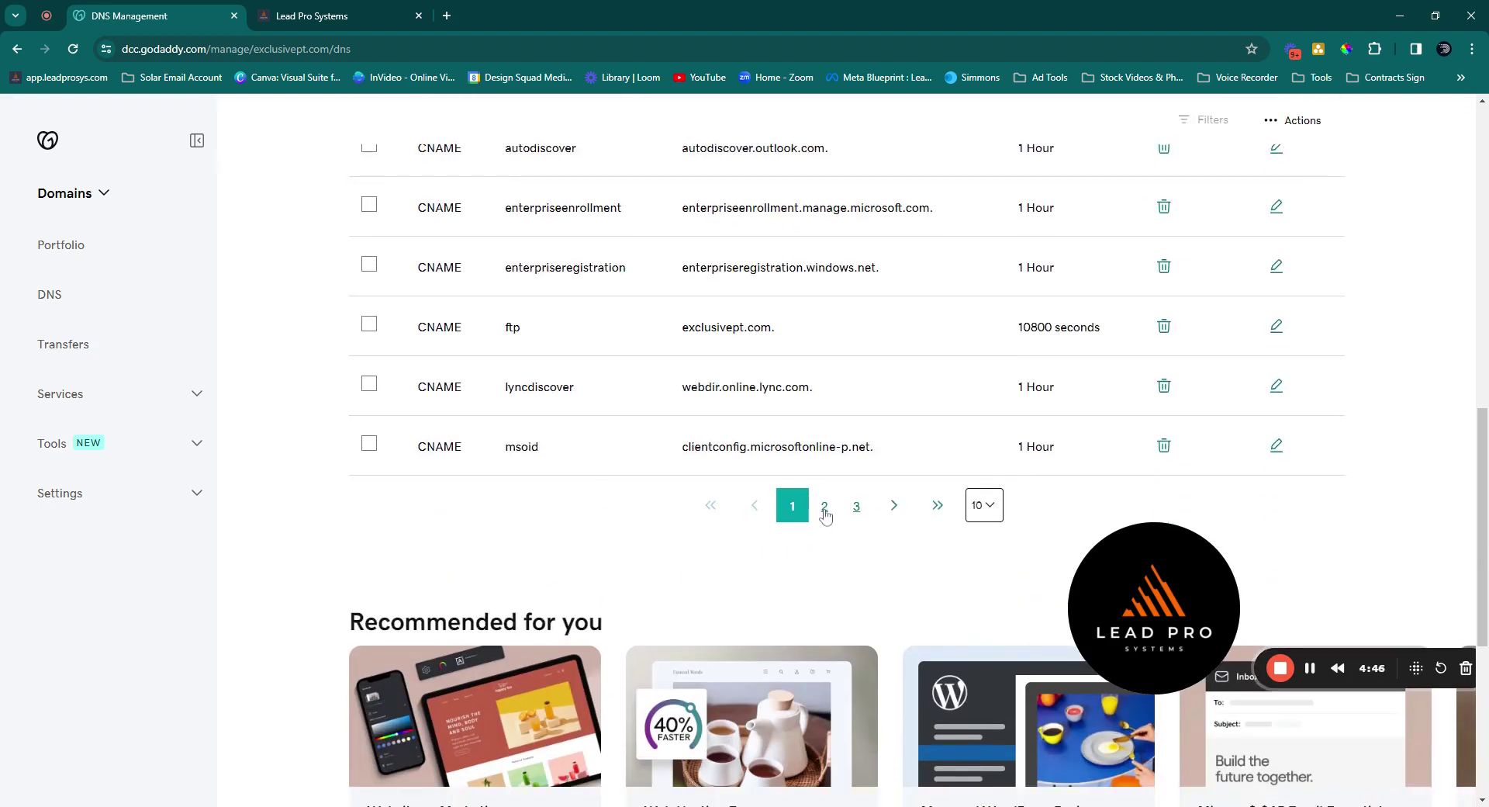
{"action": "scroll", "coordinate": [825, 516], "scroll_direction": "up", "scroll_amount": 7}
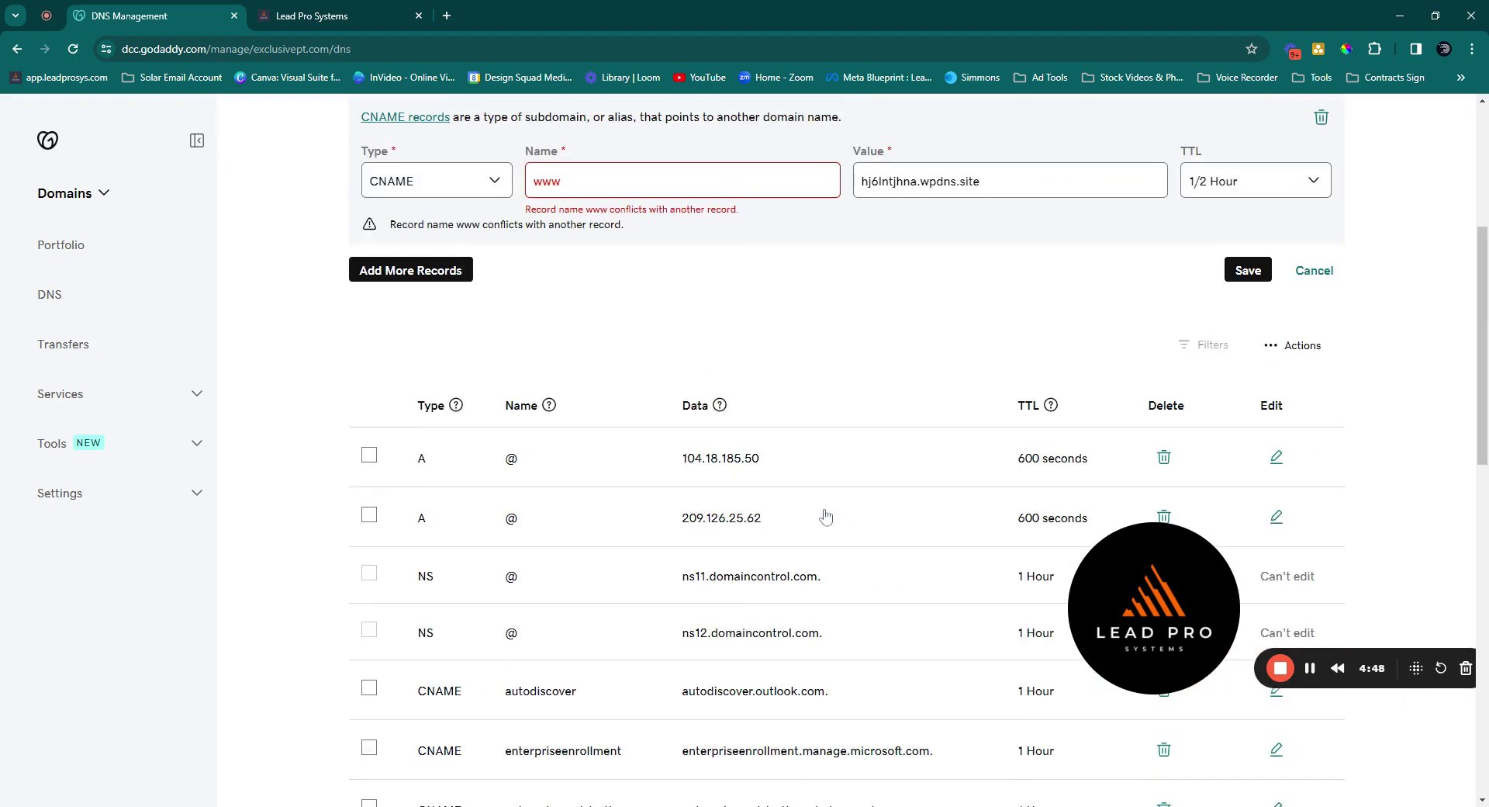
{"action": "scroll", "coordinate": [826, 516], "scroll_direction": "down", "scroll_amount": 6}
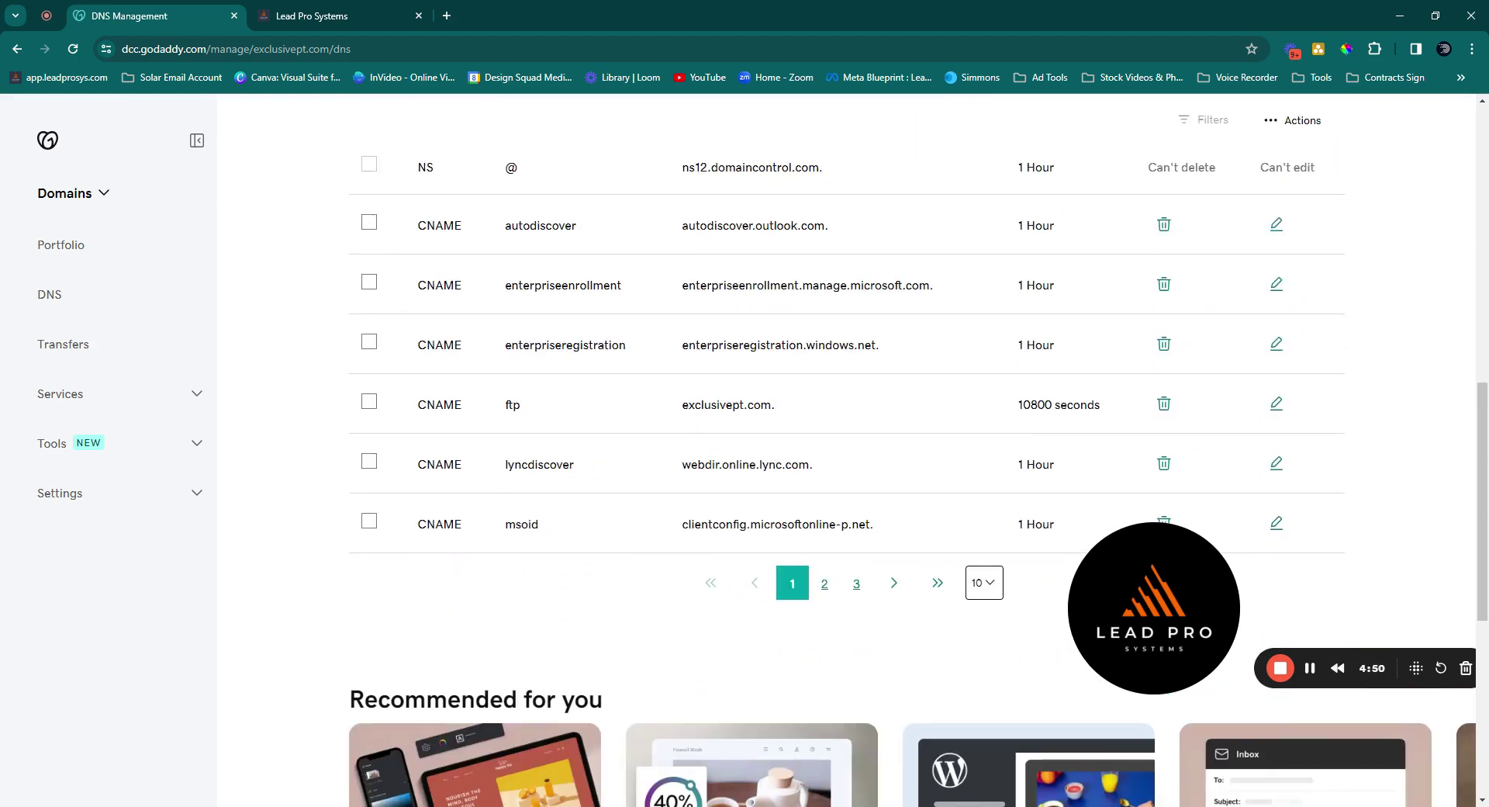
{"action": "left_click", "coordinate": [824, 583]}
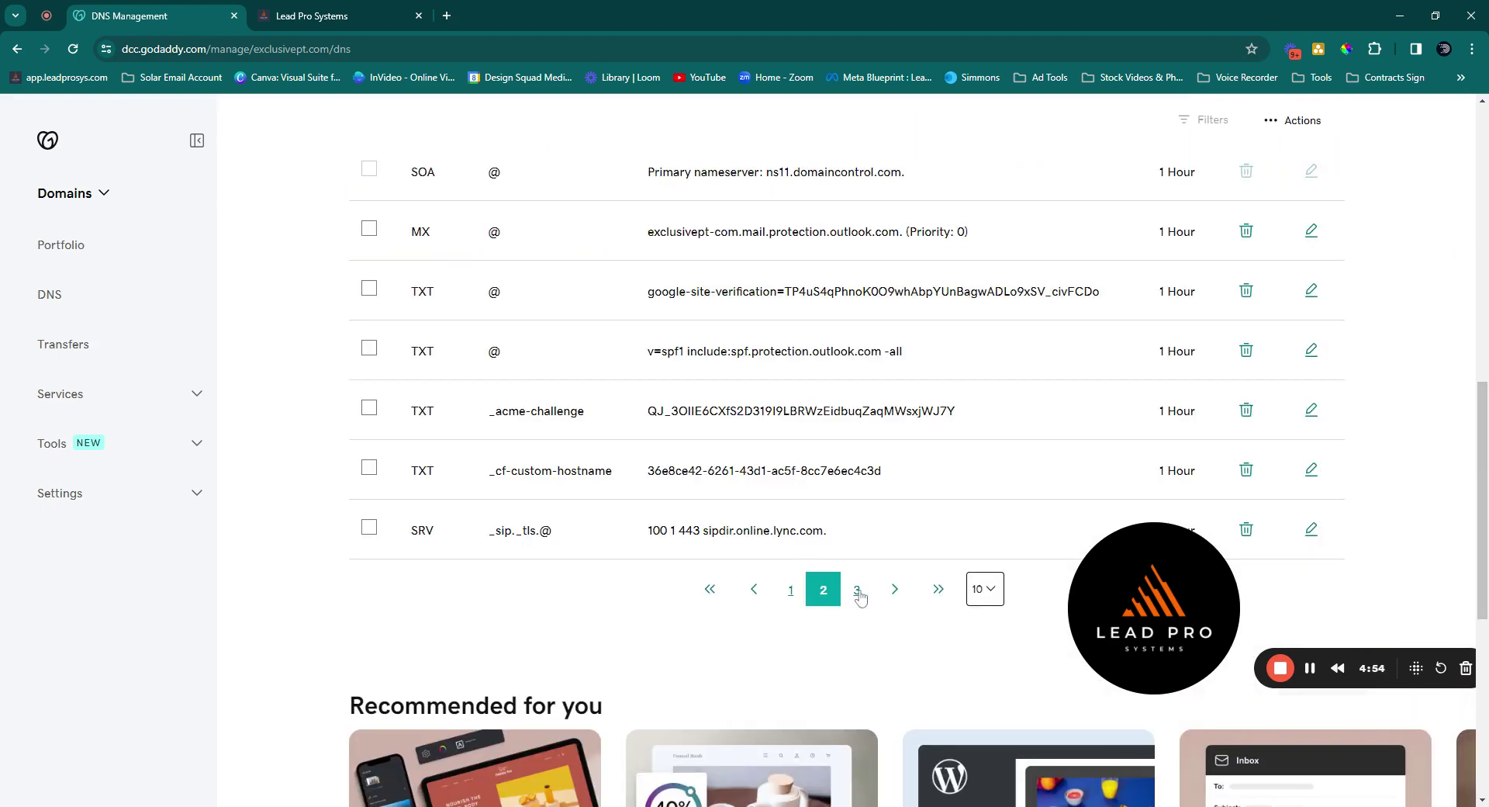
{"action": "scroll", "coordinate": [858, 592], "scroll_direction": "down", "scroll_amount": 6}
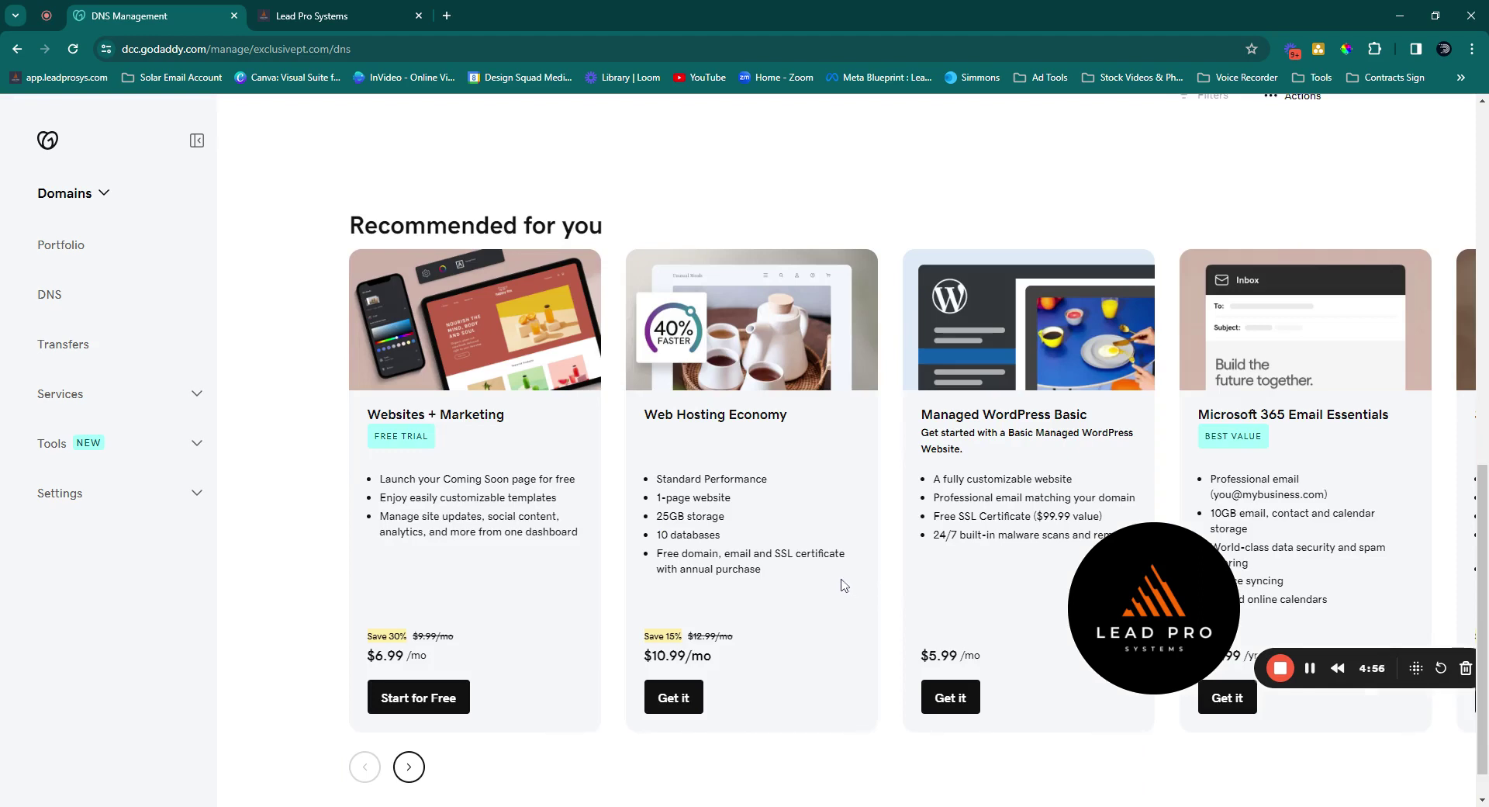
{"action": "scroll", "coordinate": [807, 539], "scroll_direction": "up", "scroll_amount": 3}
{"action": "scroll", "coordinate": [807, 539], "scroll_direction": "up", "scroll_amount": 1}
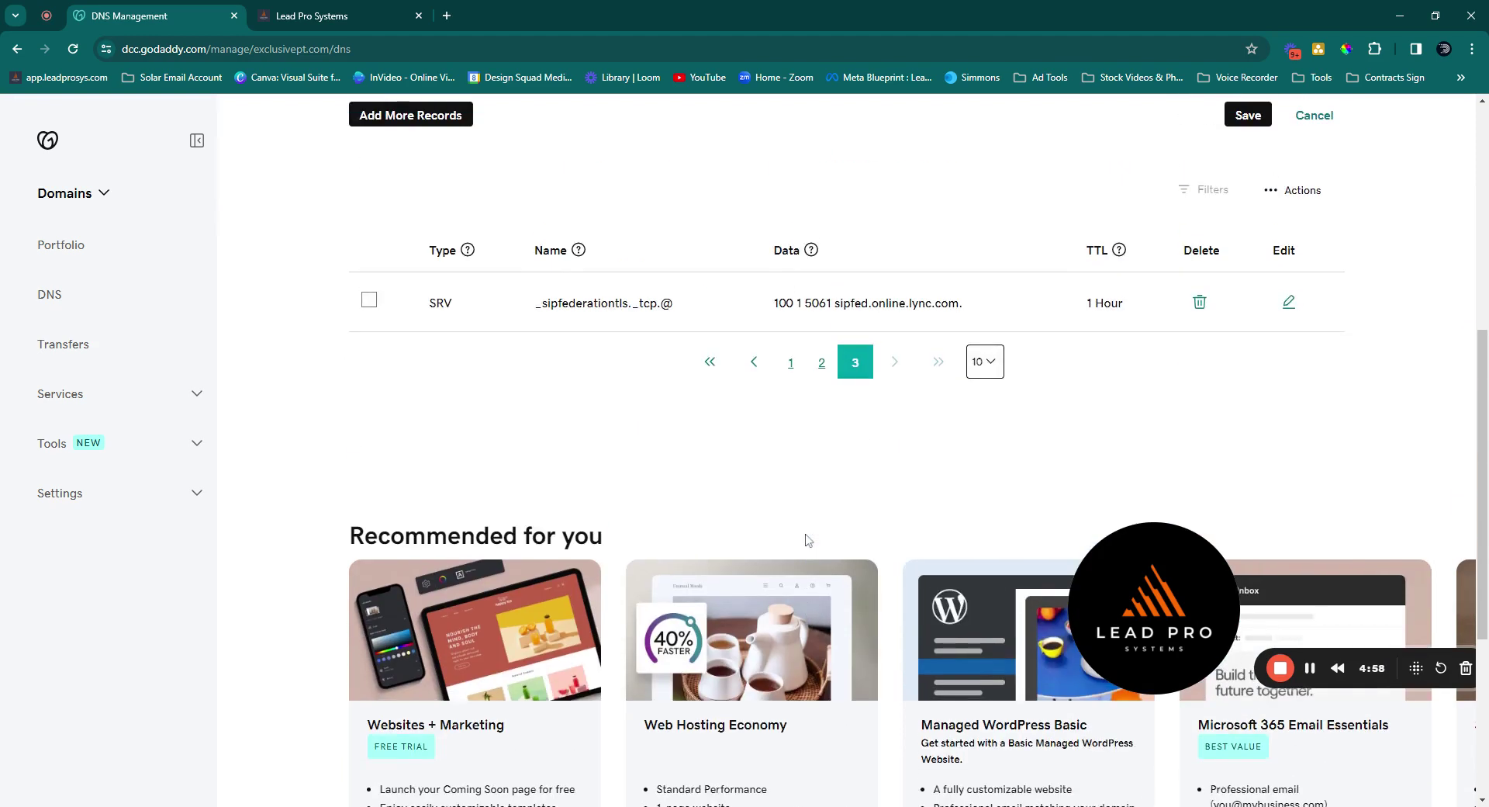
{"action": "left_click", "coordinate": [792, 364]}
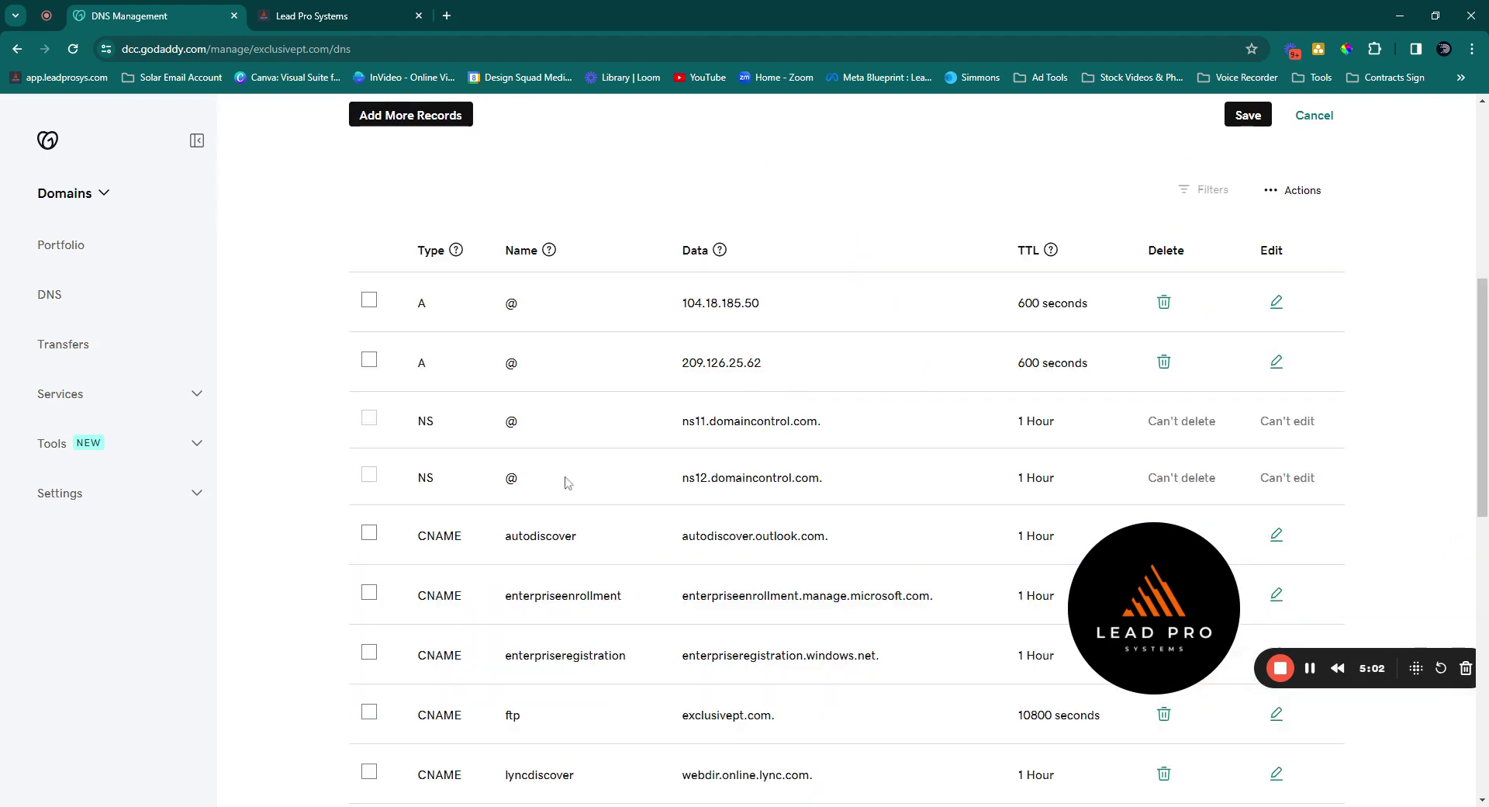
{"action": "scroll", "coordinate": [562, 487], "scroll_direction": "down", "scroll_amount": 3}
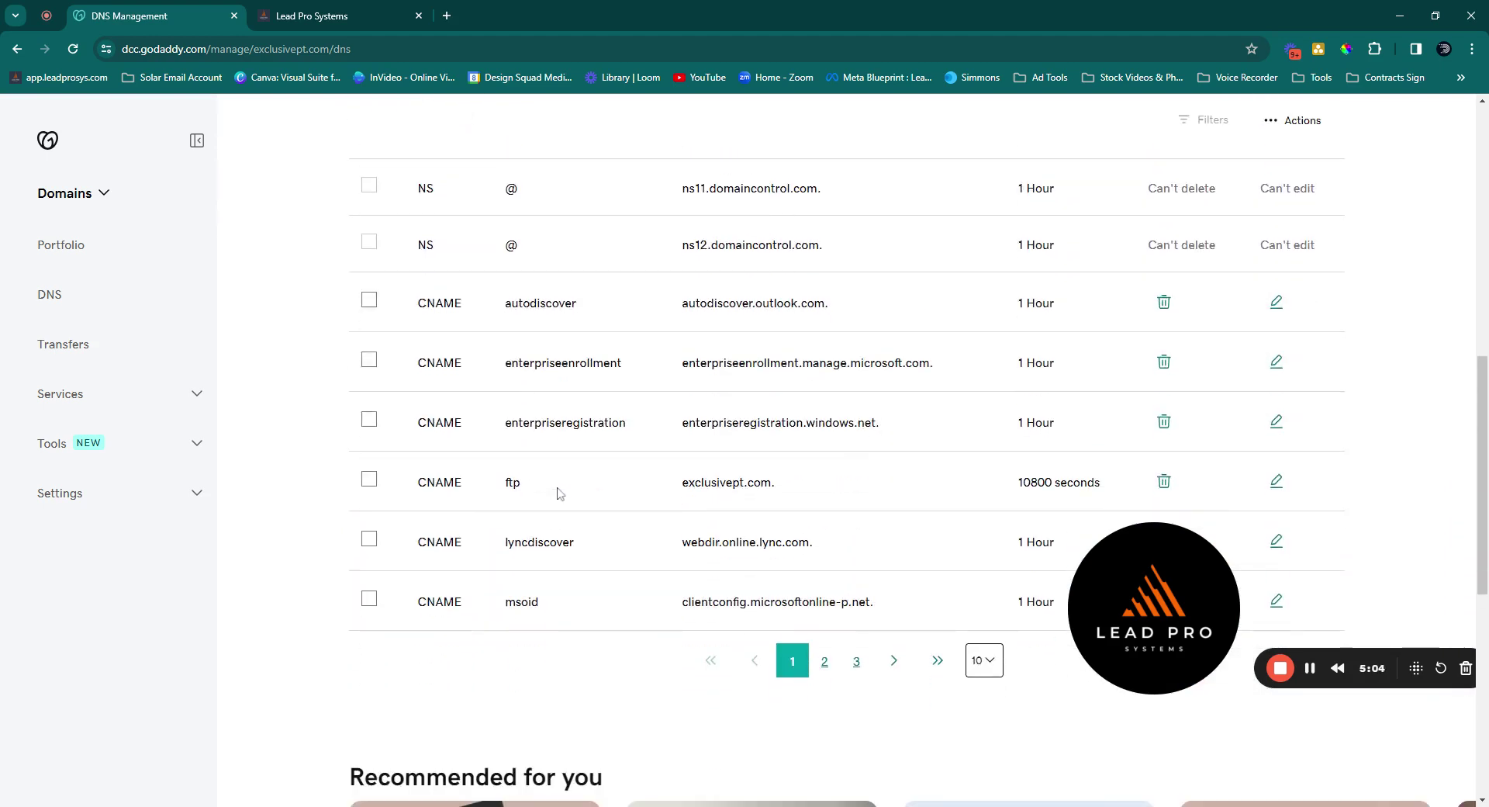
Increase the number of DNS records listed per page and locate the existing www CNAME record
{"action": "left_click", "coordinate": [983, 660]}
{"action": "left_click", "coordinate": [985, 768]}
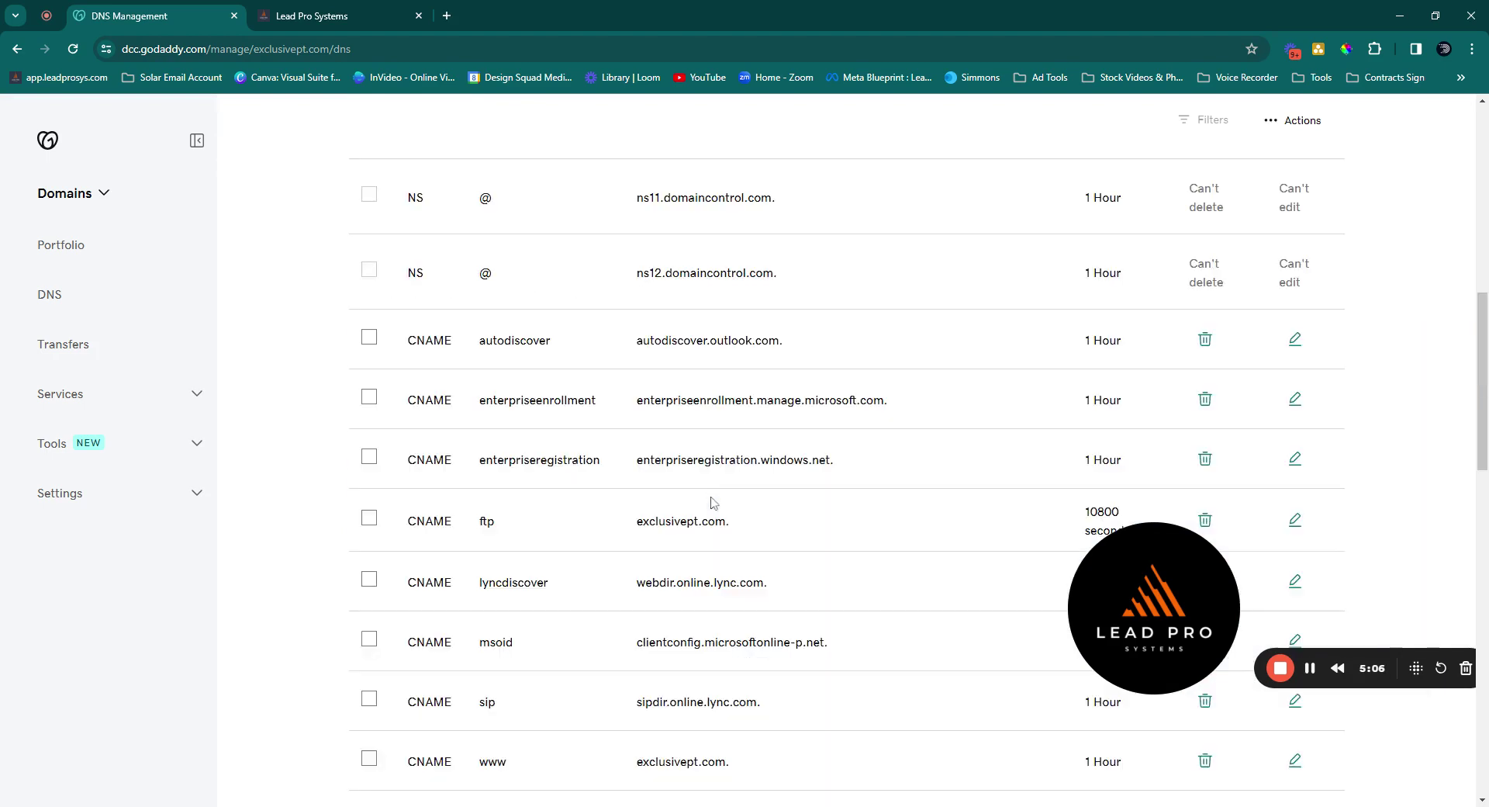
{"action": "scroll", "coordinate": [706, 493], "scroll_direction": "down", "scroll_amount": 4}
{"action": "scroll", "coordinate": [702, 483], "scroll_direction": "down", "scroll_amount": 1}
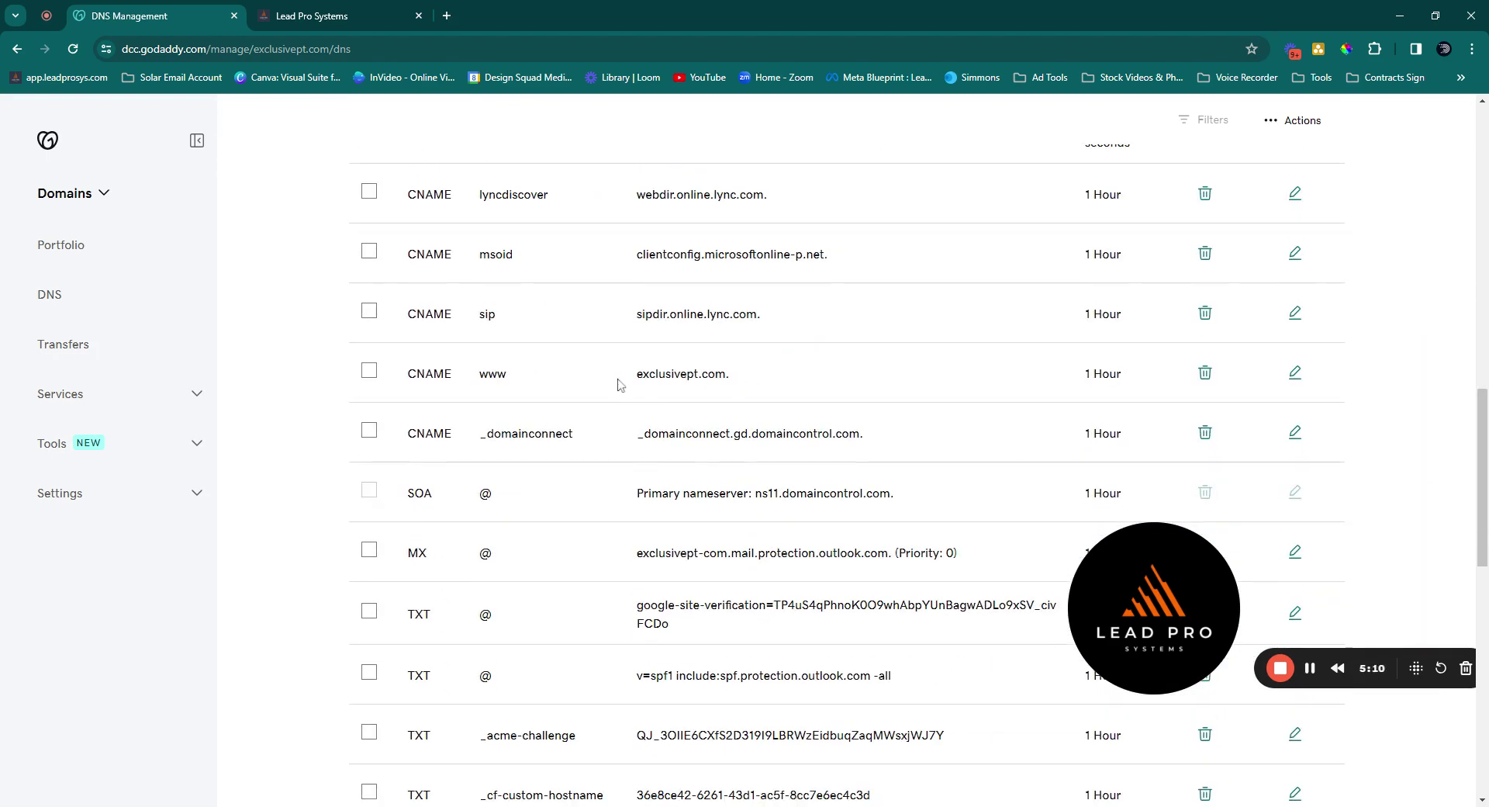
Delete the existing www CNAME record that points to exclusivept.com, verifying identity with the emailed one-time password
{"action": "left_click", "coordinate": [371, 372]}
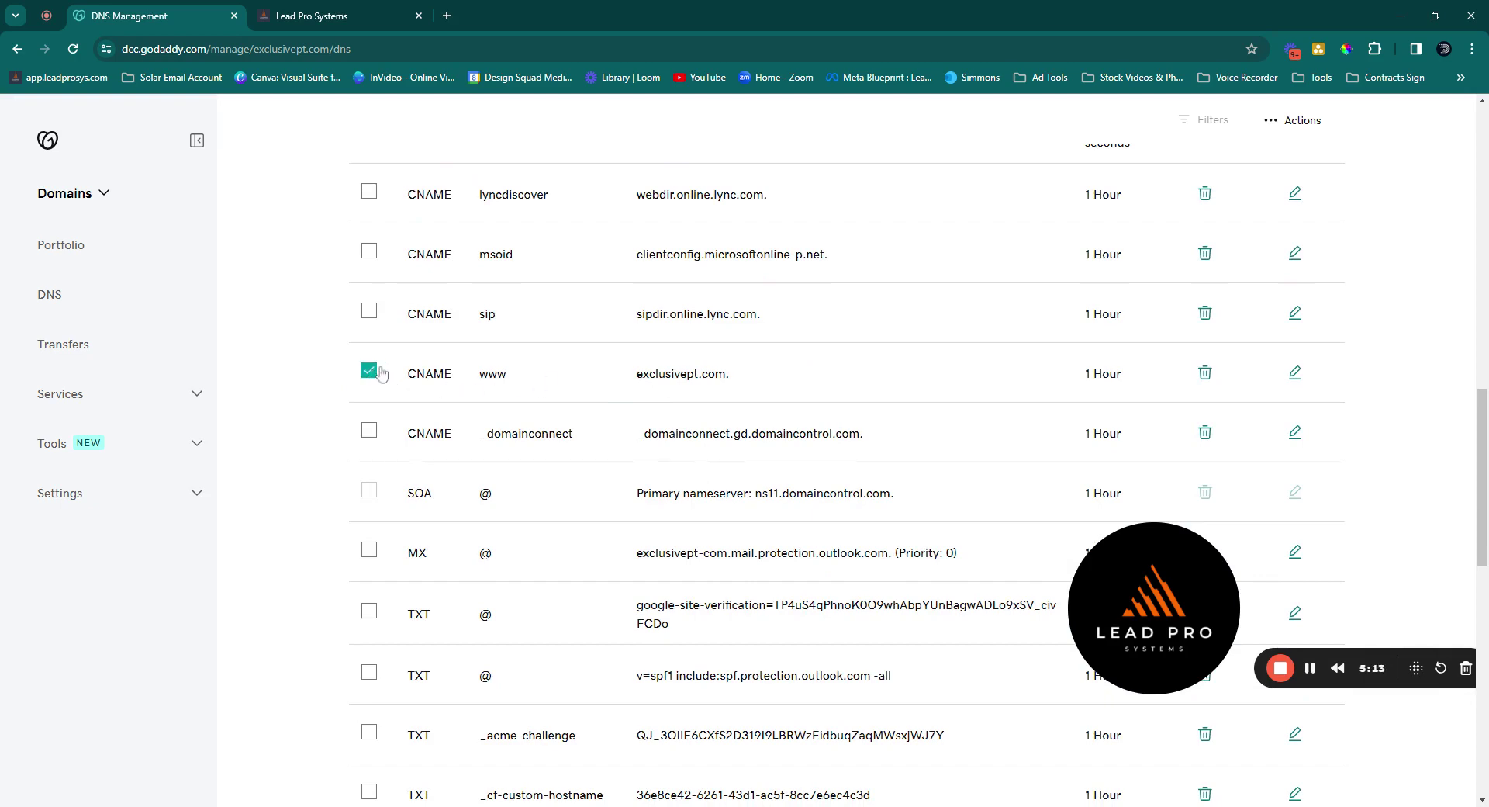
{"action": "left_click", "coordinate": [1204, 376]}
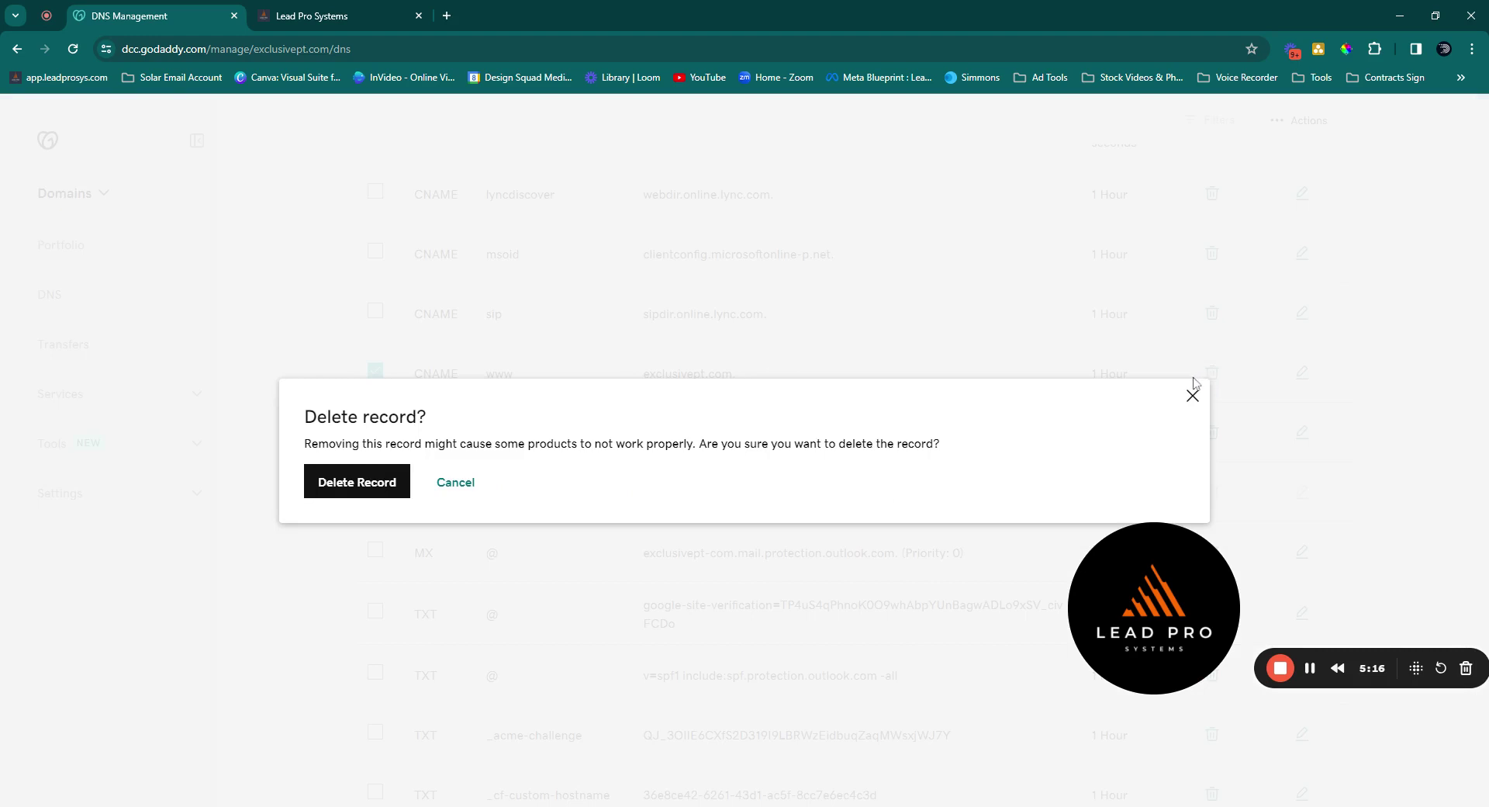
{"action": "left_click", "coordinate": [361, 486]}
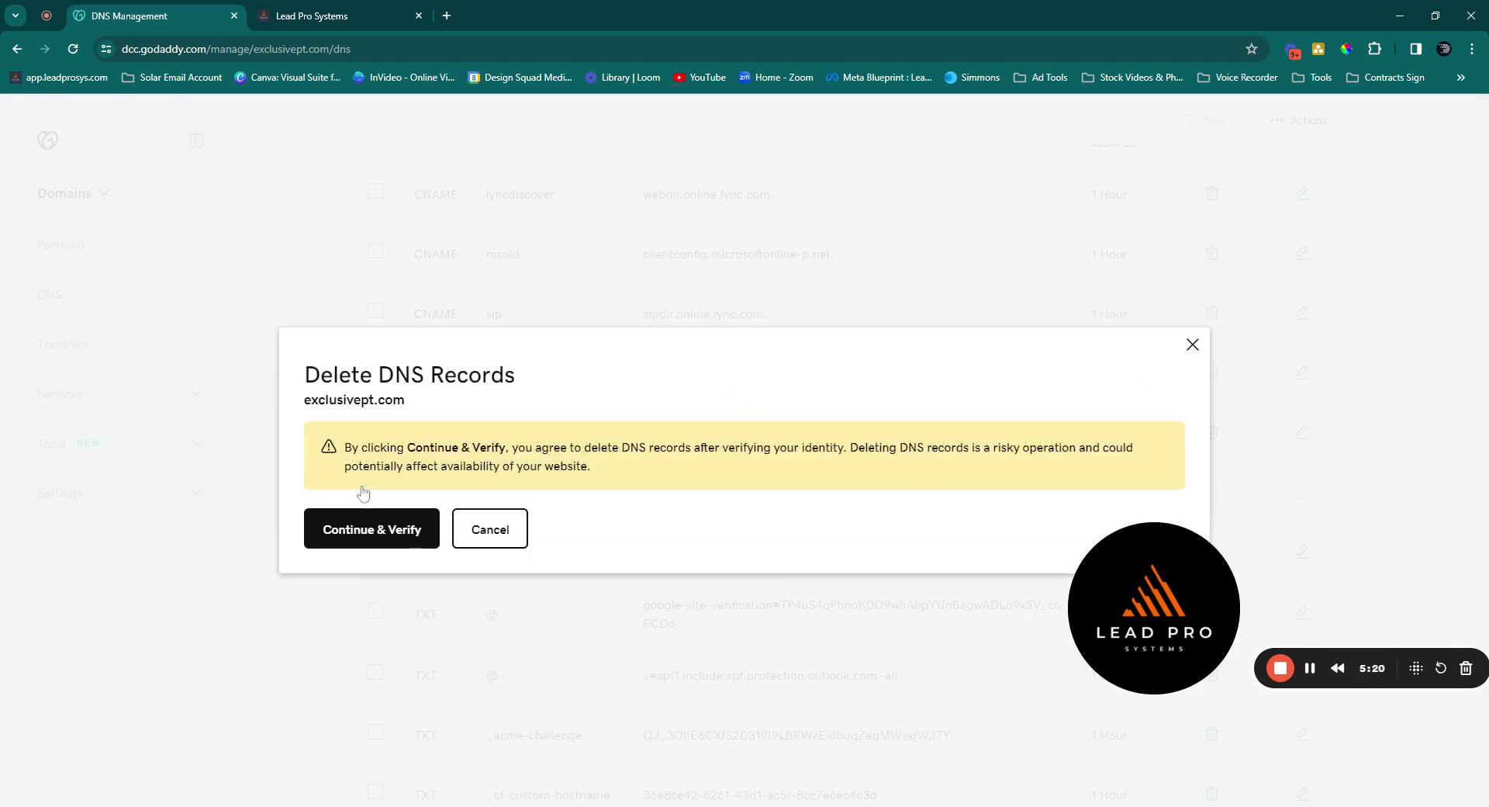
{"action": "left_click", "coordinate": [367, 529]}
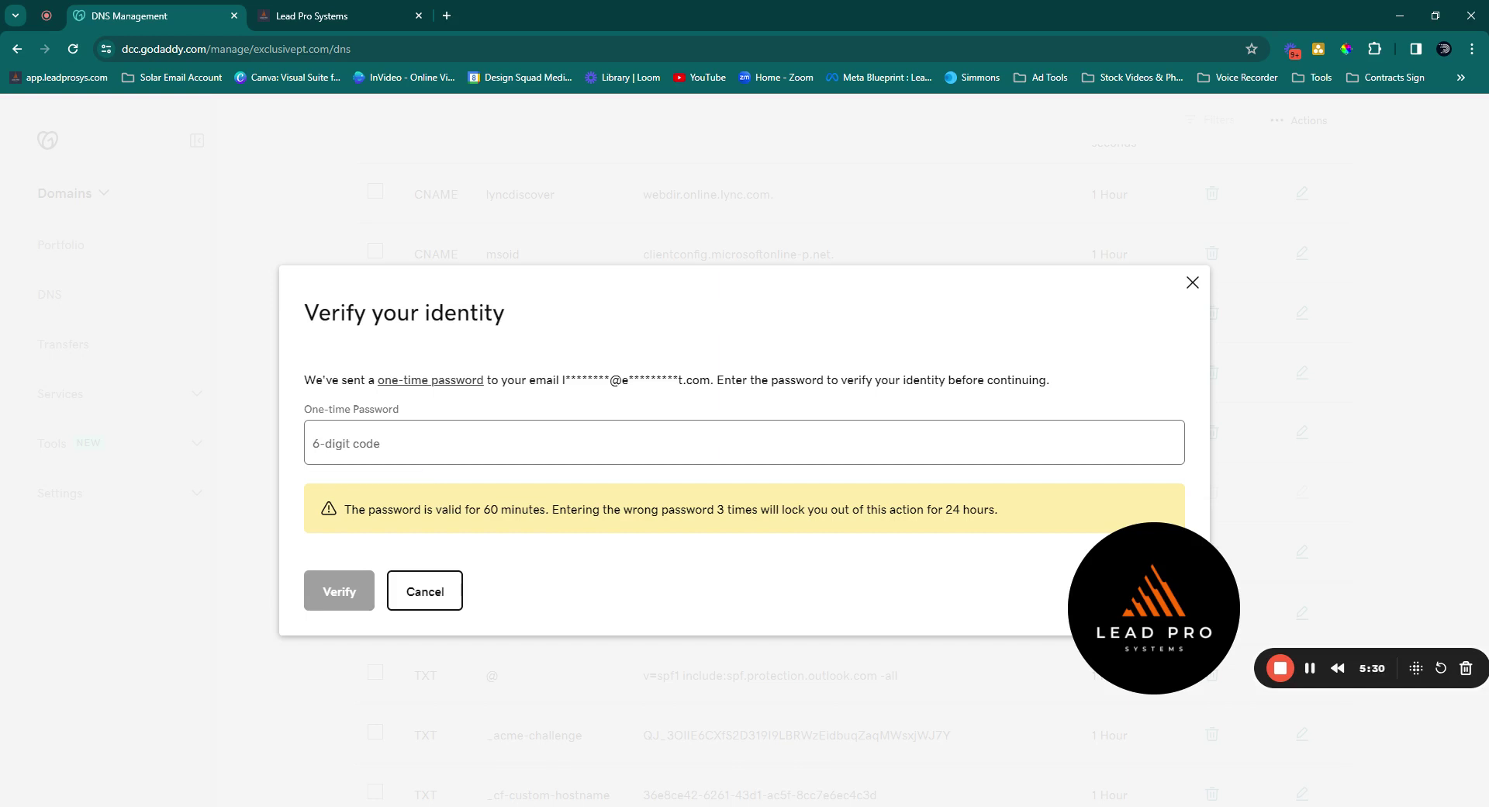
{"action": "left_click", "coordinate": [1310, 669]}
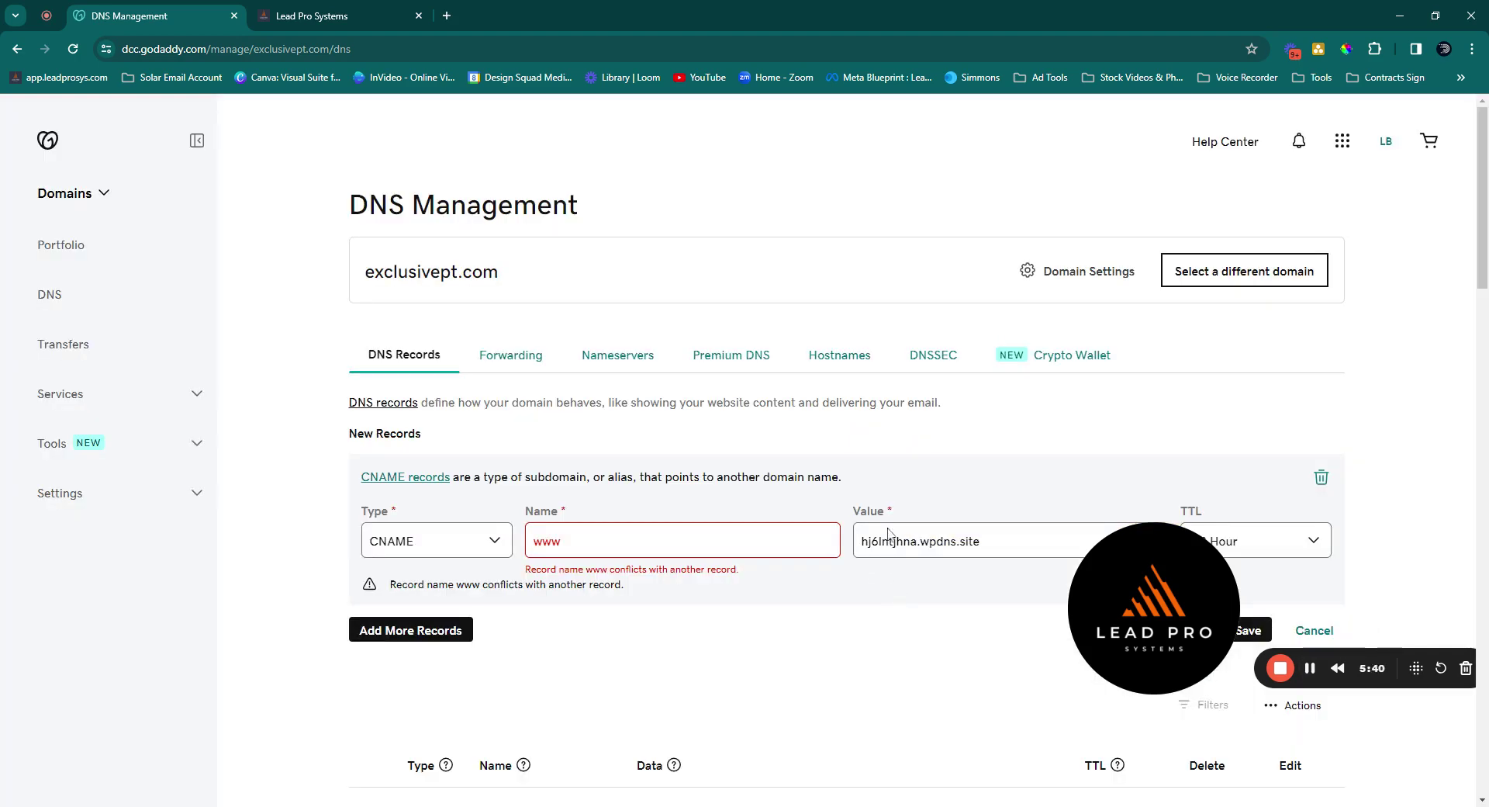
Check the CNAME entry in Lead Pro Systems, then save the GoDaddy www record with hj6lntjhna.wpdns.site, verifying identity with the emailed one-time password
{"action": "scroll", "coordinate": [853, 520], "scroll_direction": "down", "scroll_amount": 2}
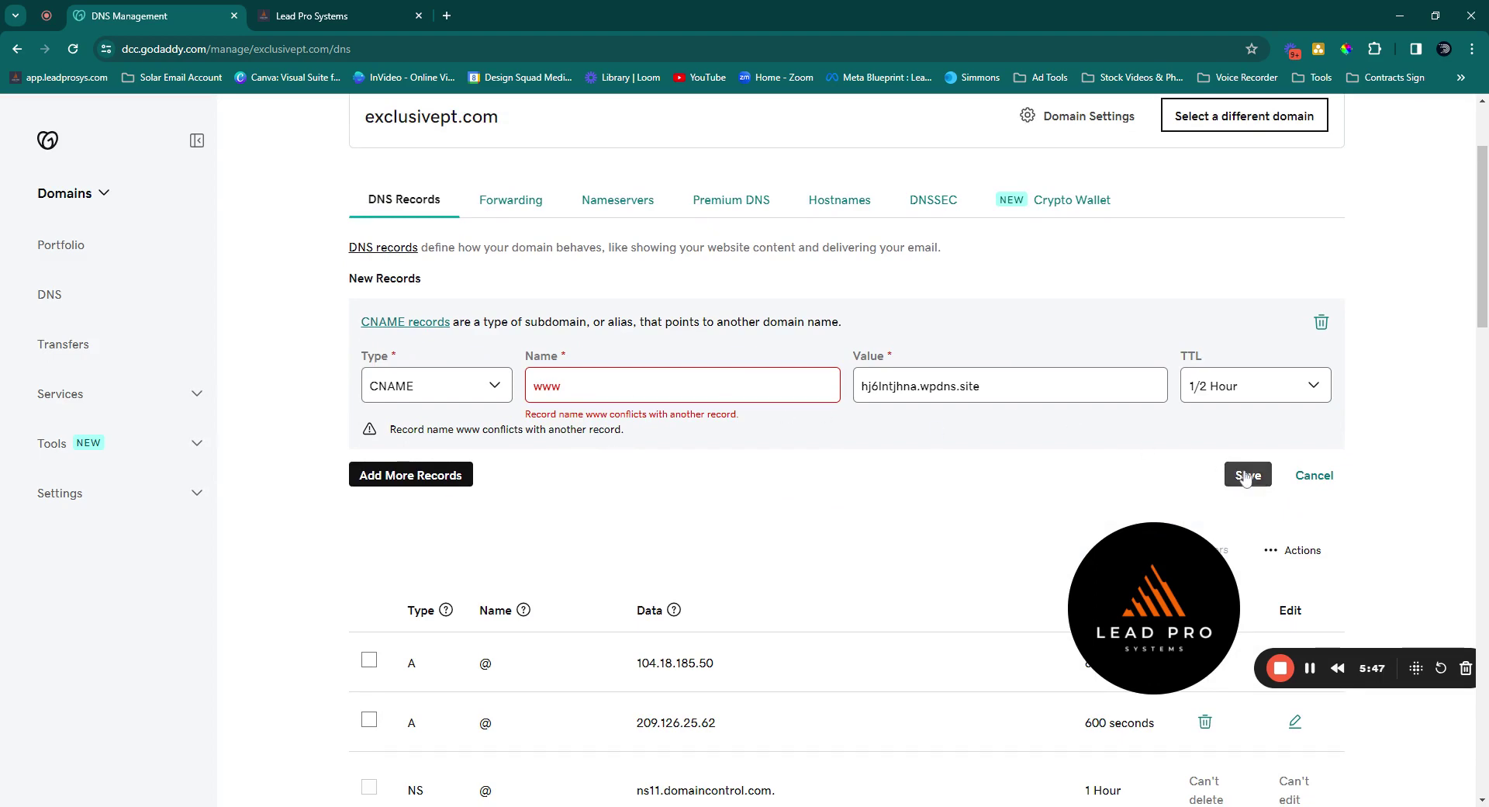
{"action": "left_click", "coordinate": [330, 17]}
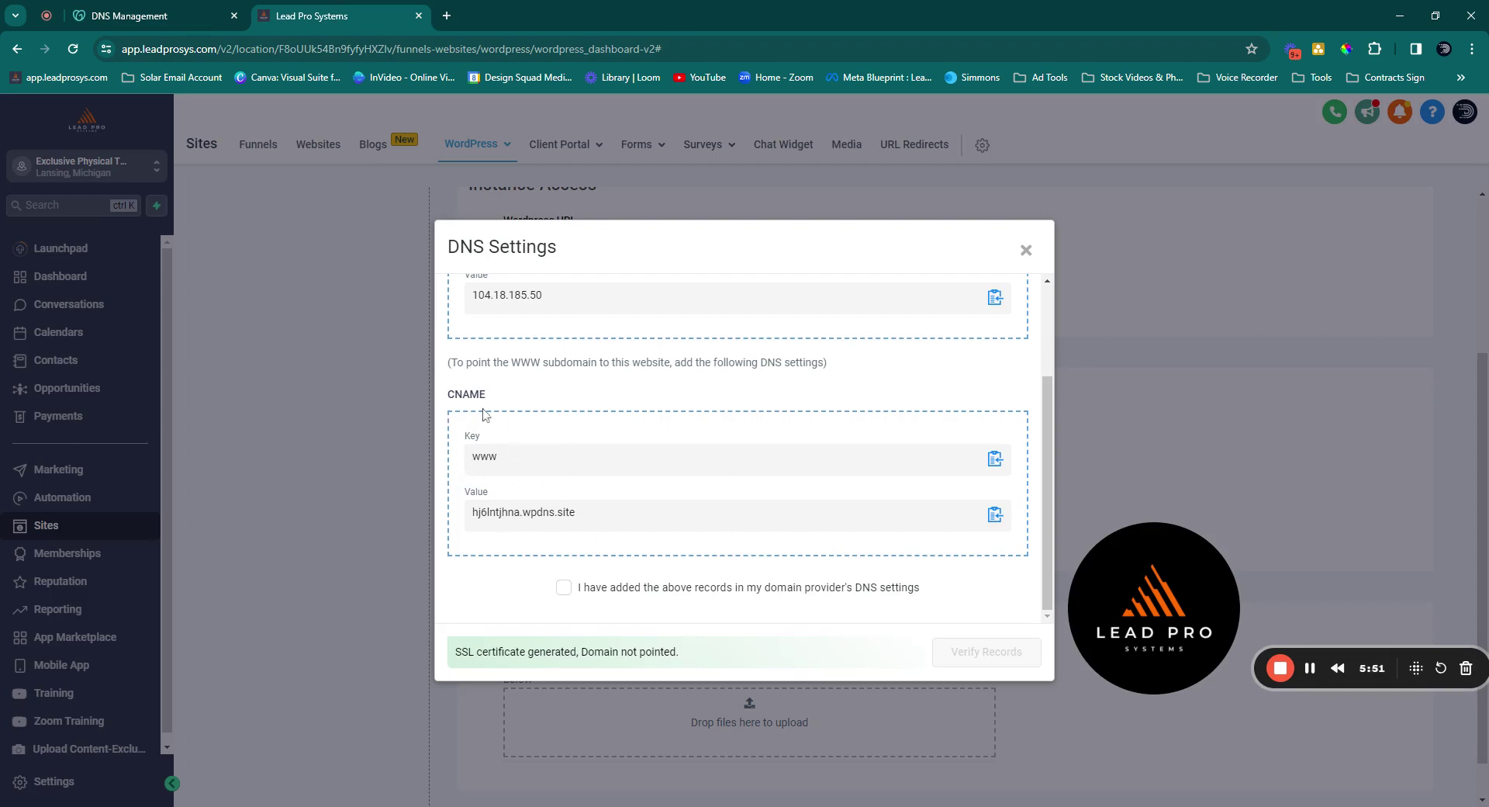
{"action": "left_click", "coordinate": [155, 16]}
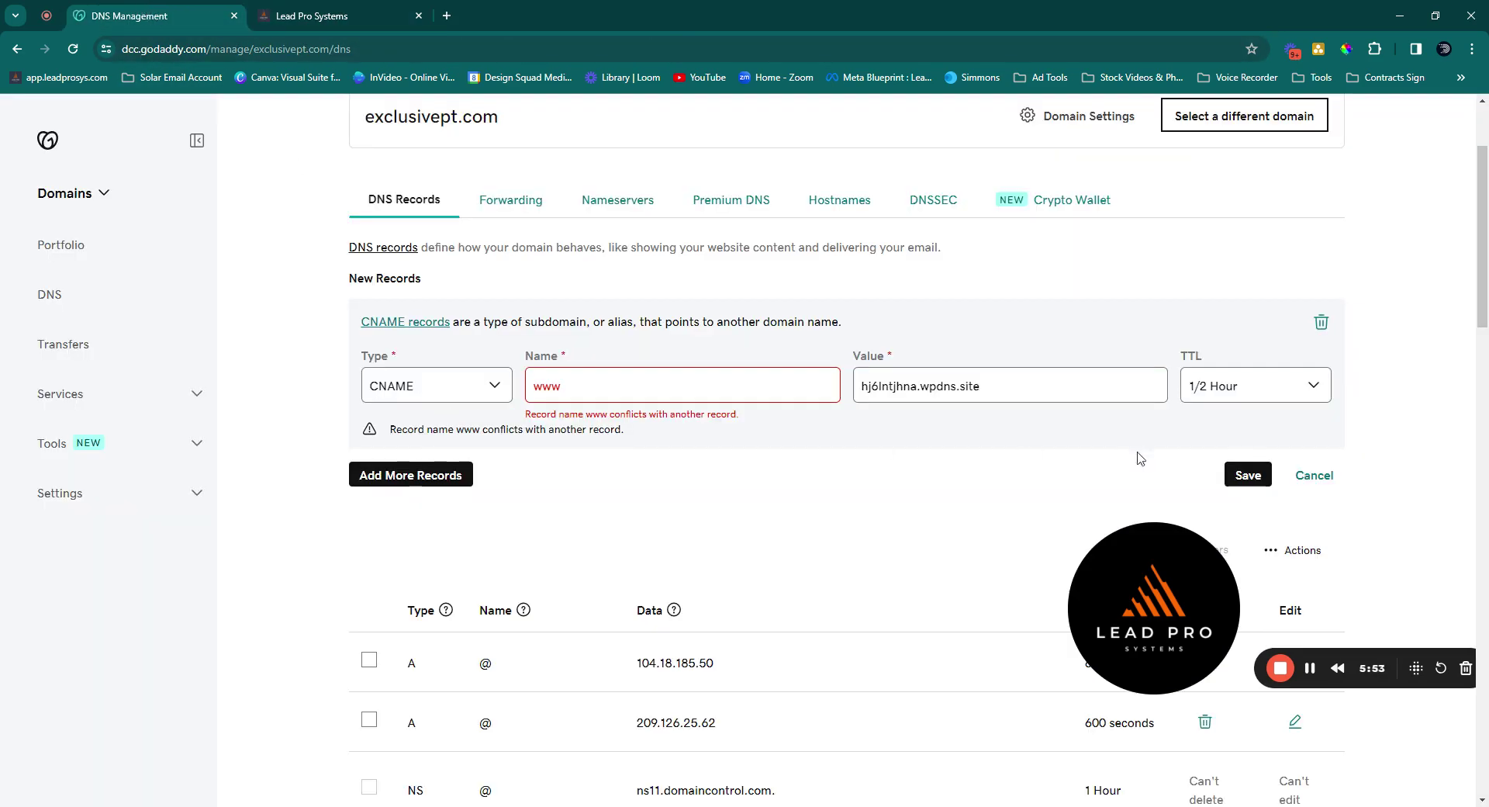
{"action": "left_click", "coordinate": [1248, 476]}
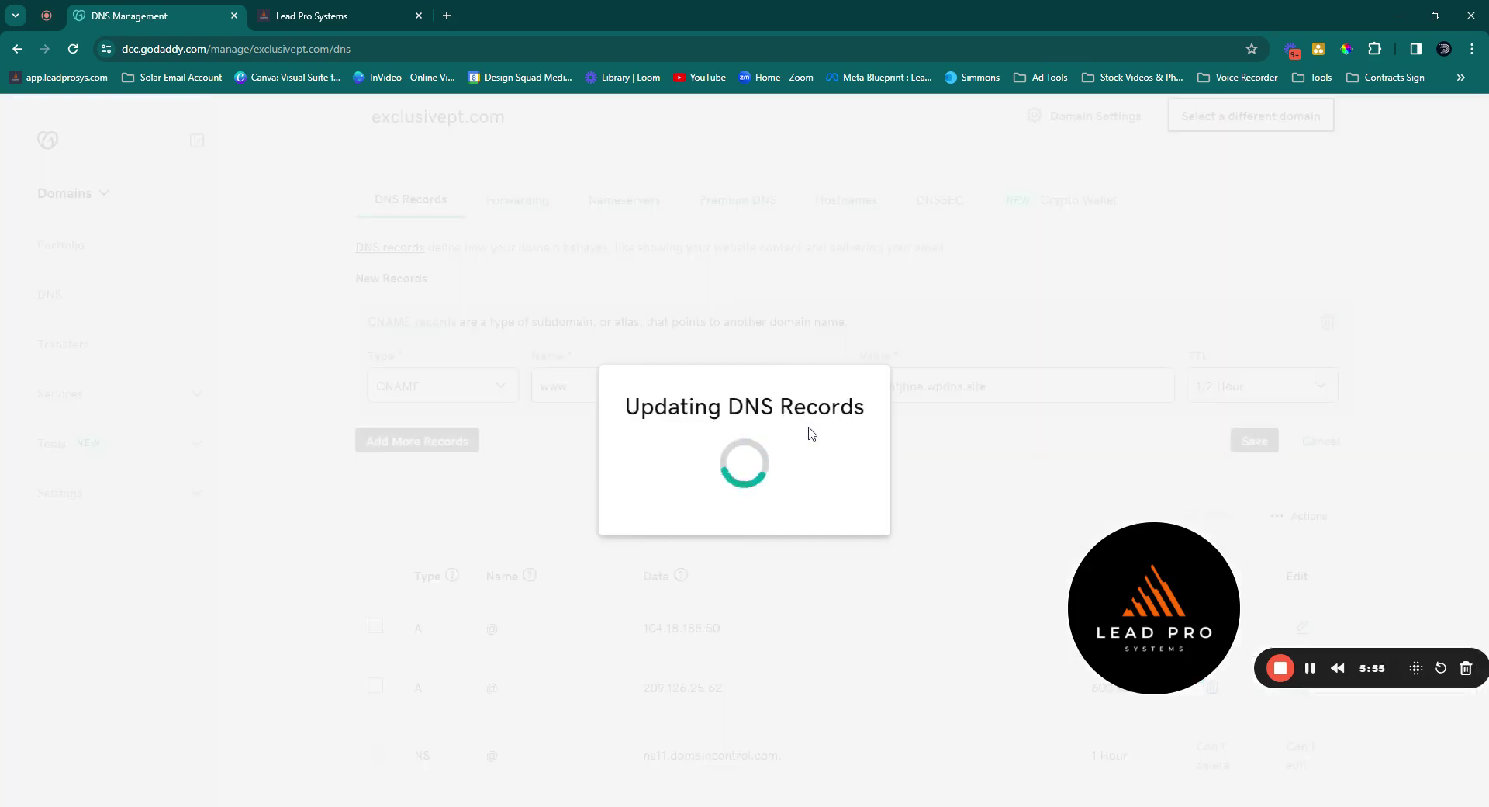
{"action": "left_click", "coordinate": [365, 532]}
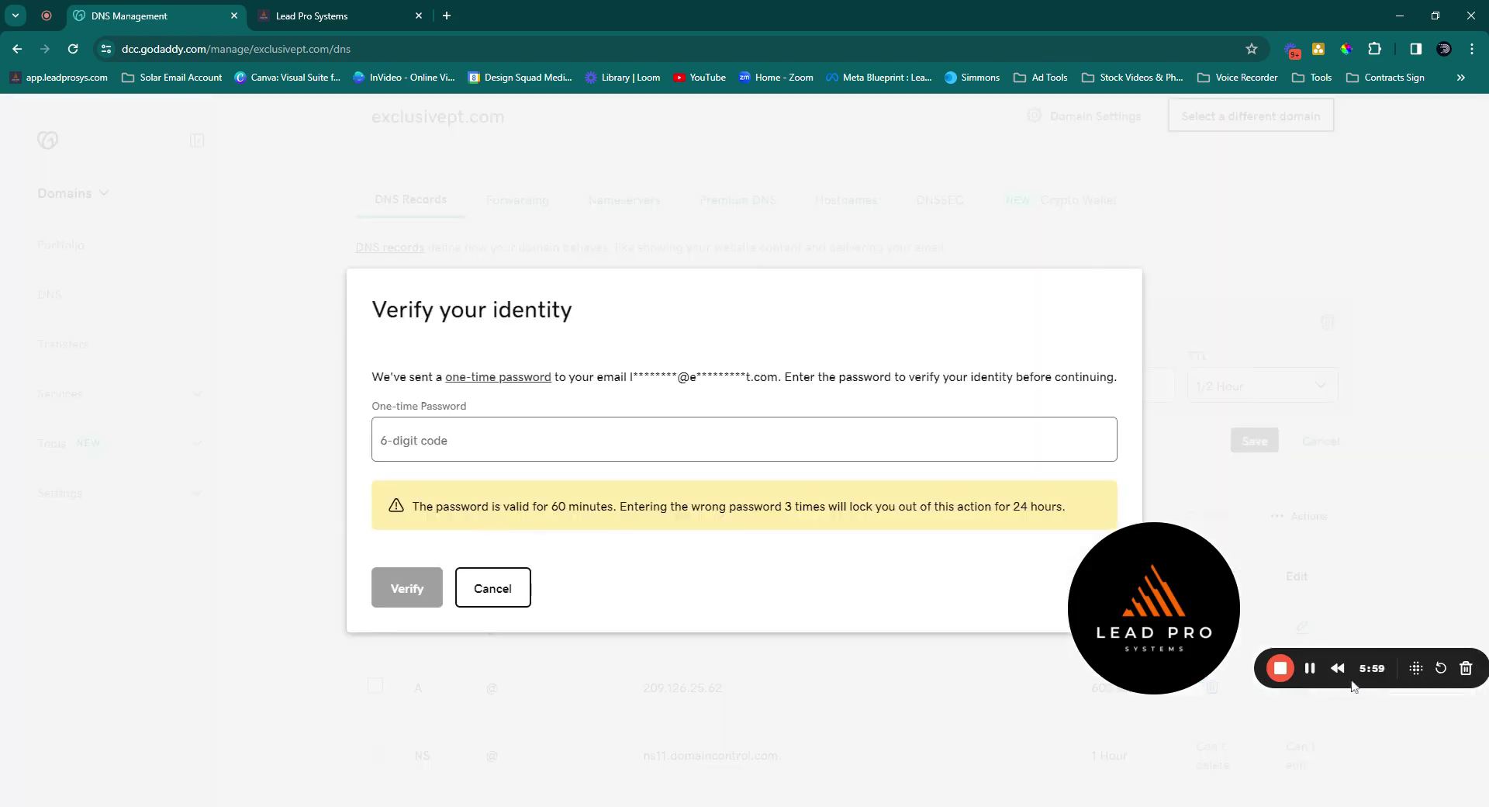
{"action": "left_click", "coordinate": [1310, 669]}
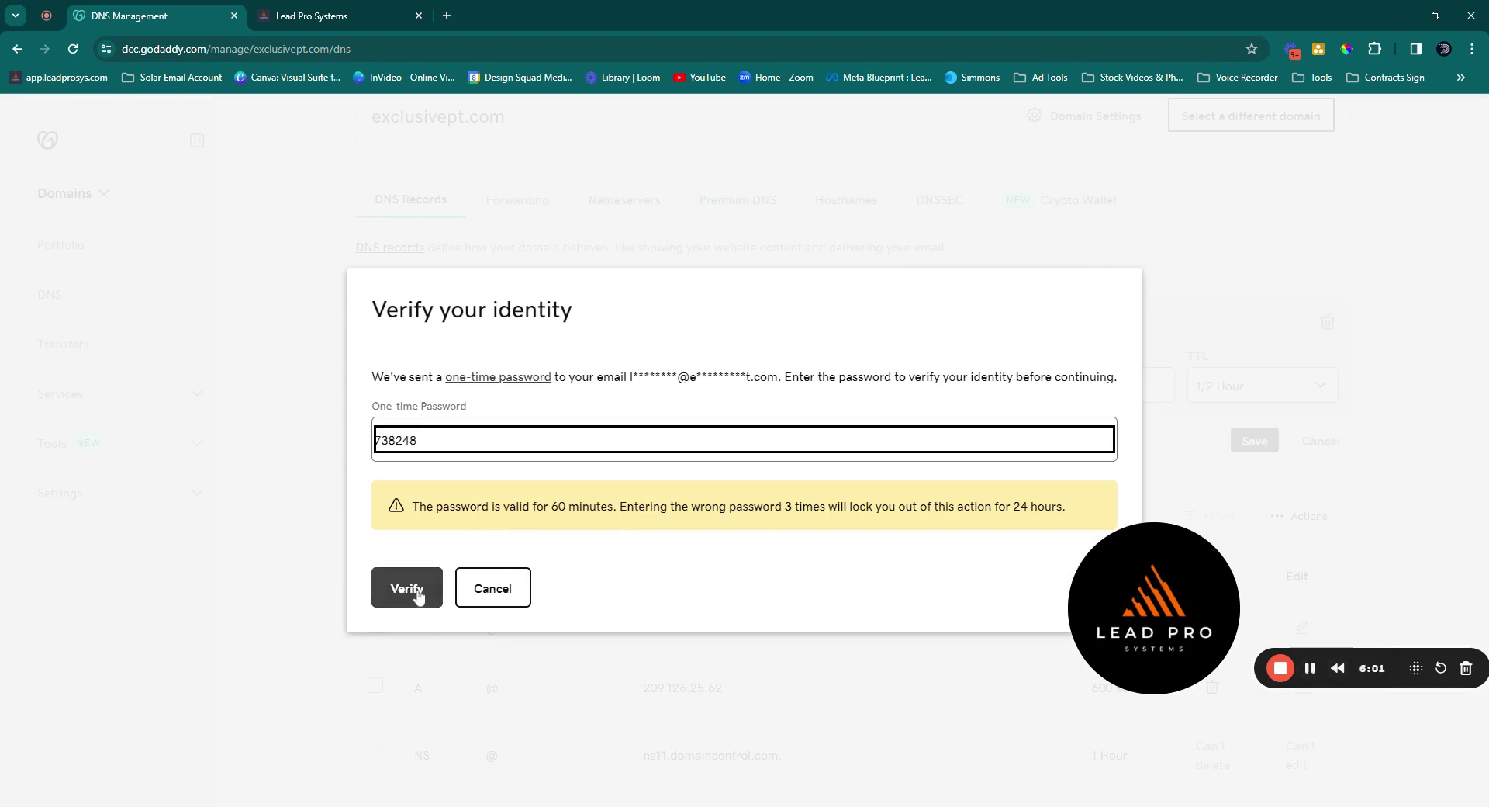
{"action": "left_click", "coordinate": [406, 590]}
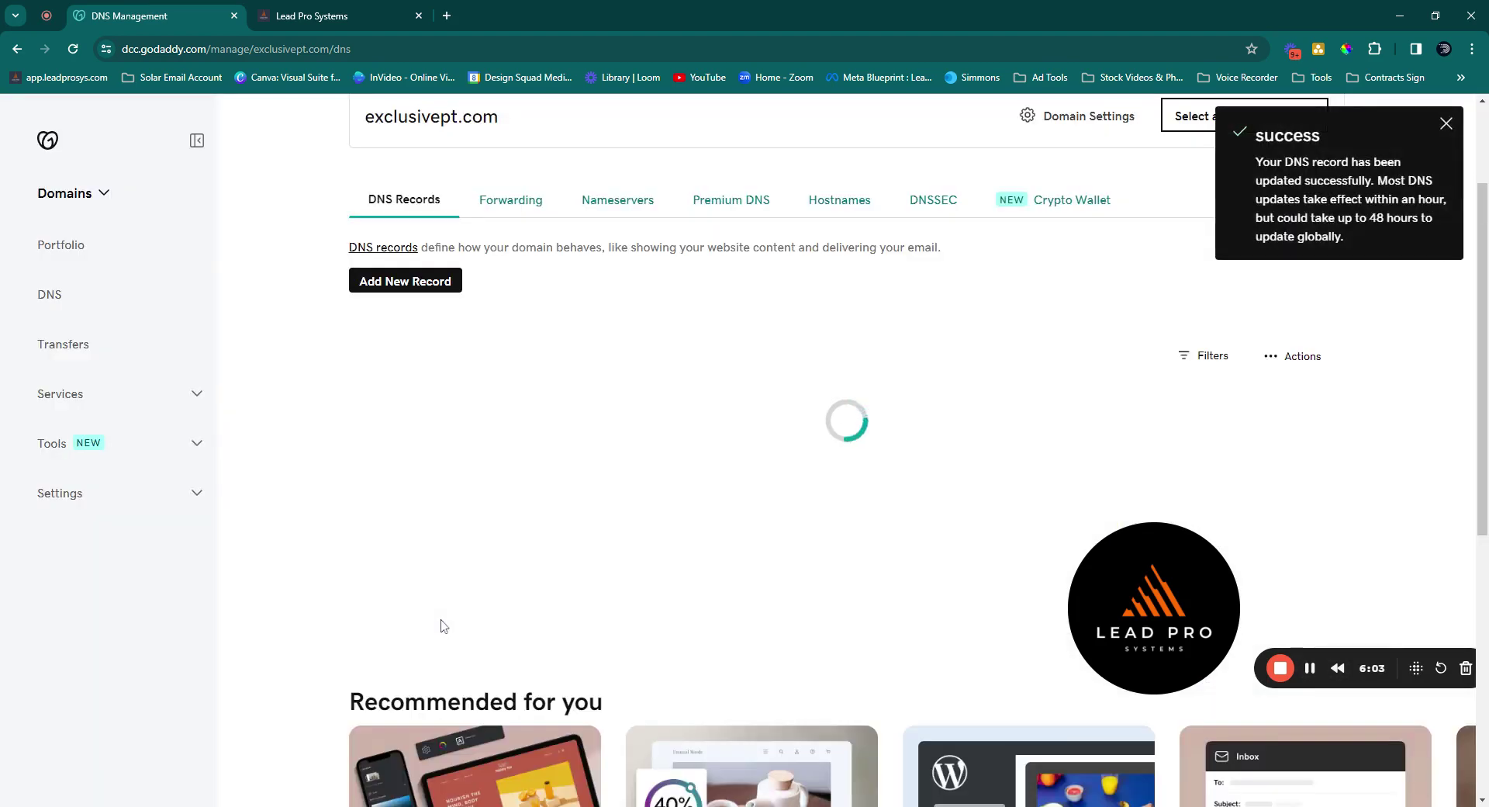
Confirm in Lead Pro Systems that the records are added, reload the GoDaddy DNS page, and run the record verification
{"action": "left_click", "coordinate": [316, 17]}
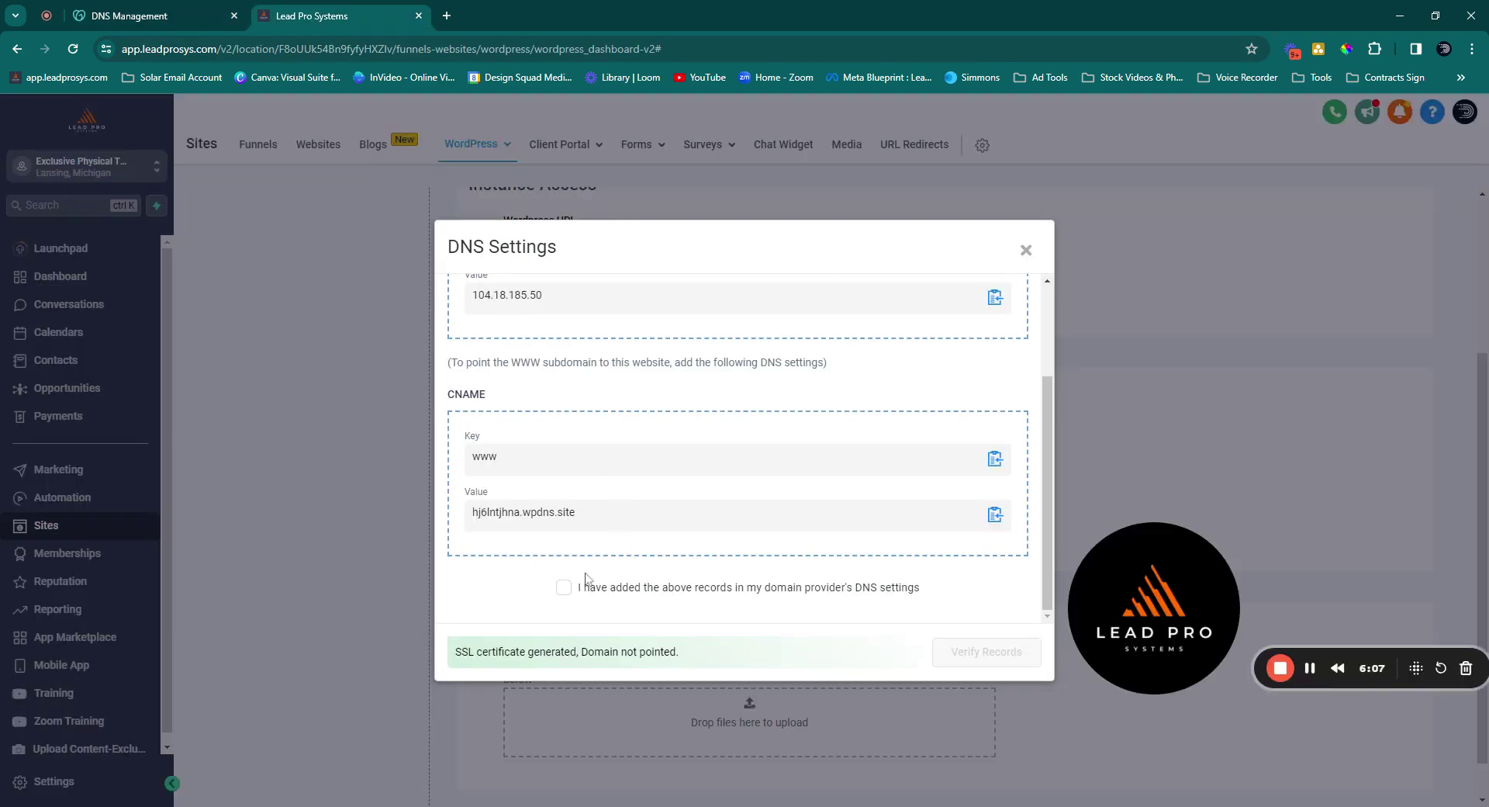
{"action": "left_click", "coordinate": [564, 588]}
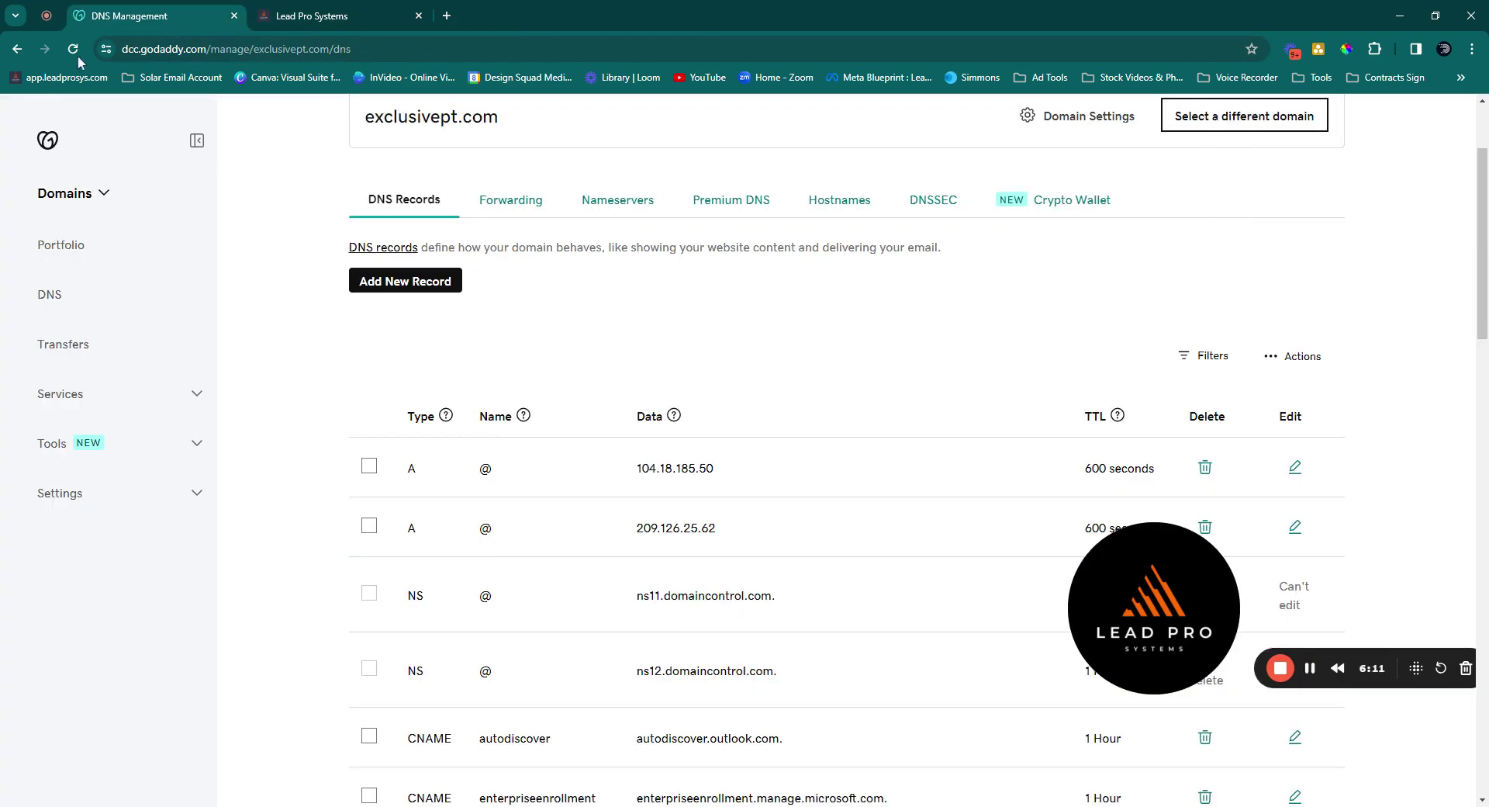
{"action": "left_click", "coordinate": [73, 49]}
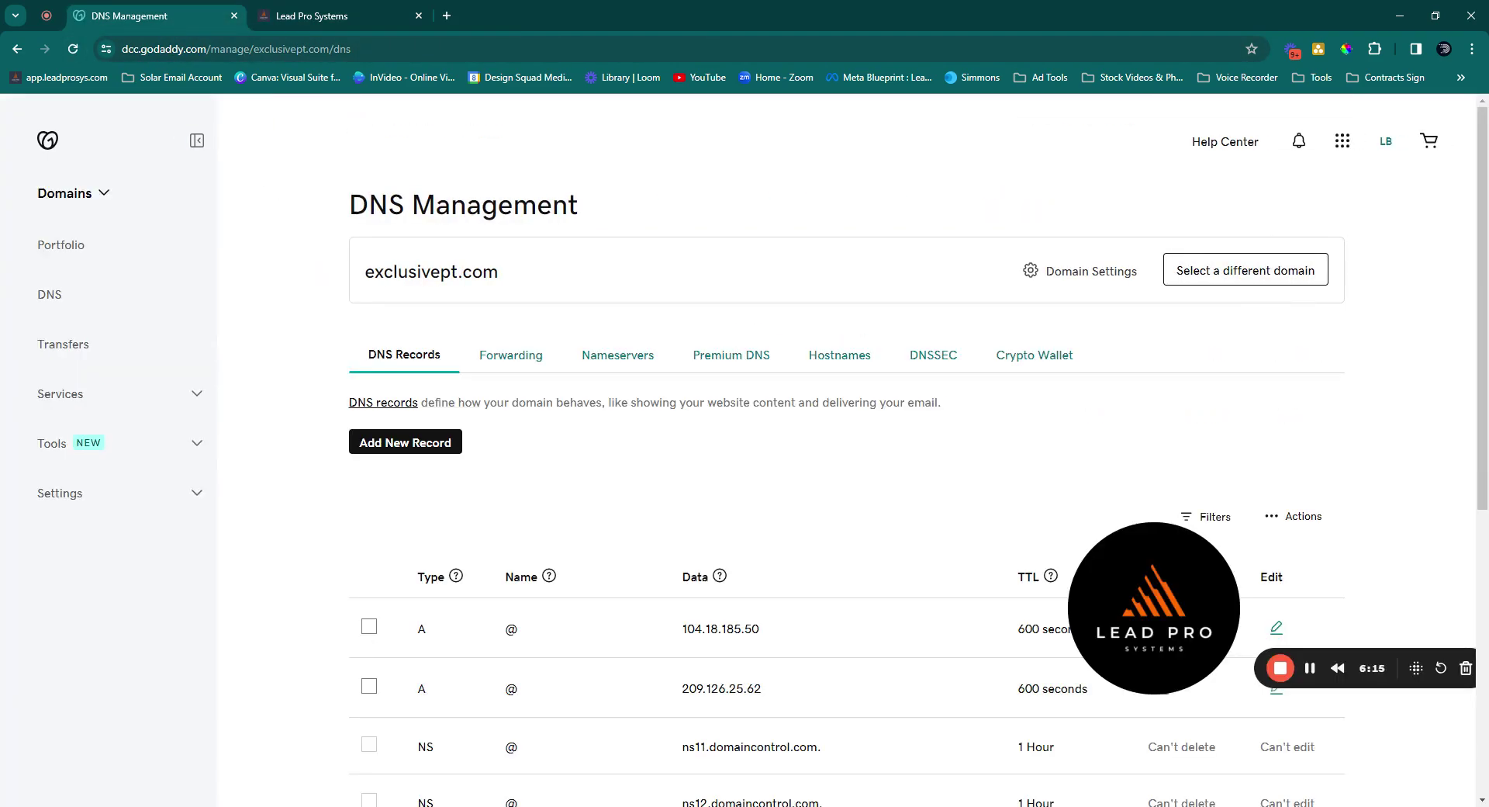
{"action": "left_click", "coordinate": [316, 22]}
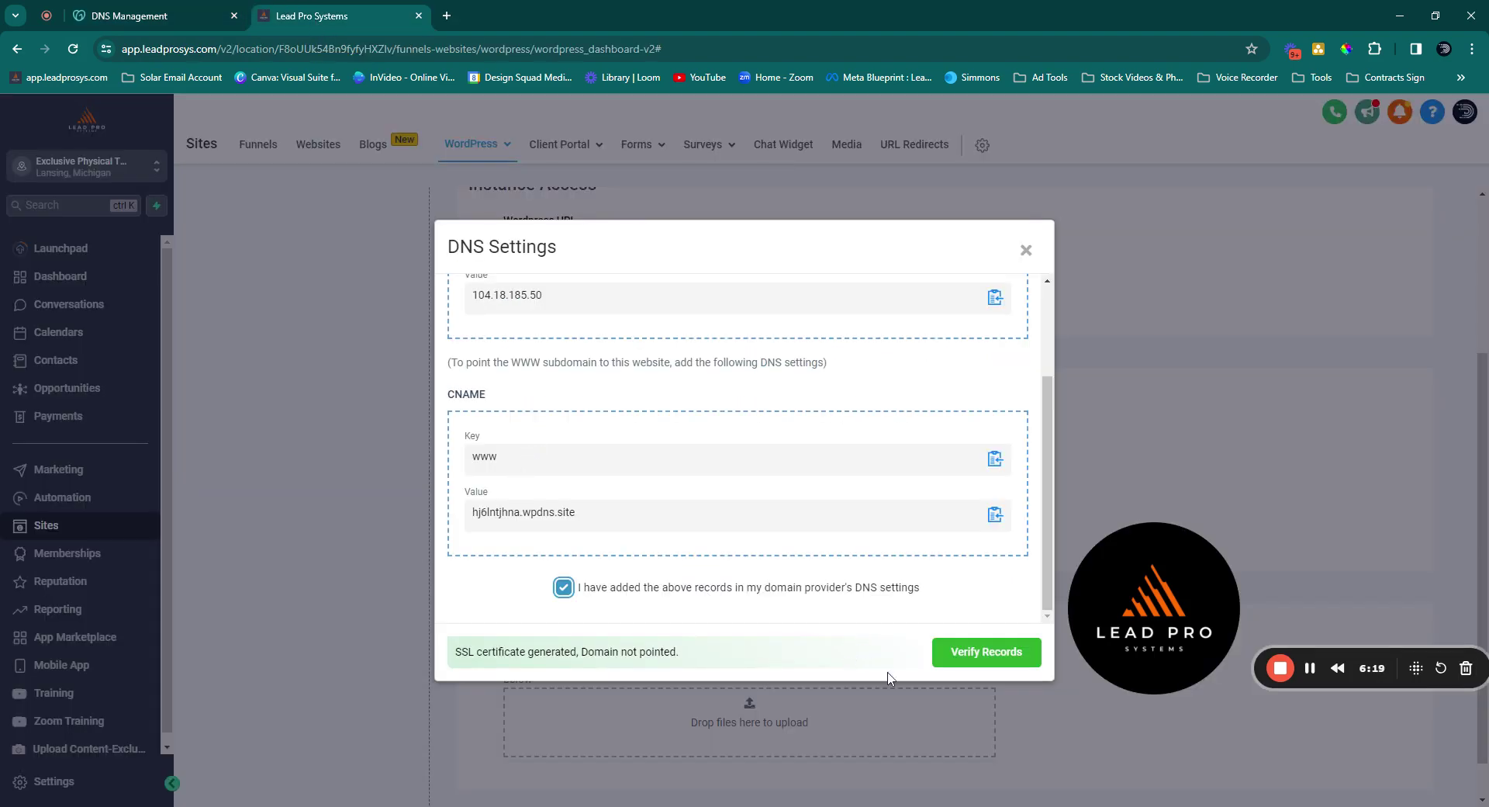
{"action": "left_click", "coordinate": [962, 664]}
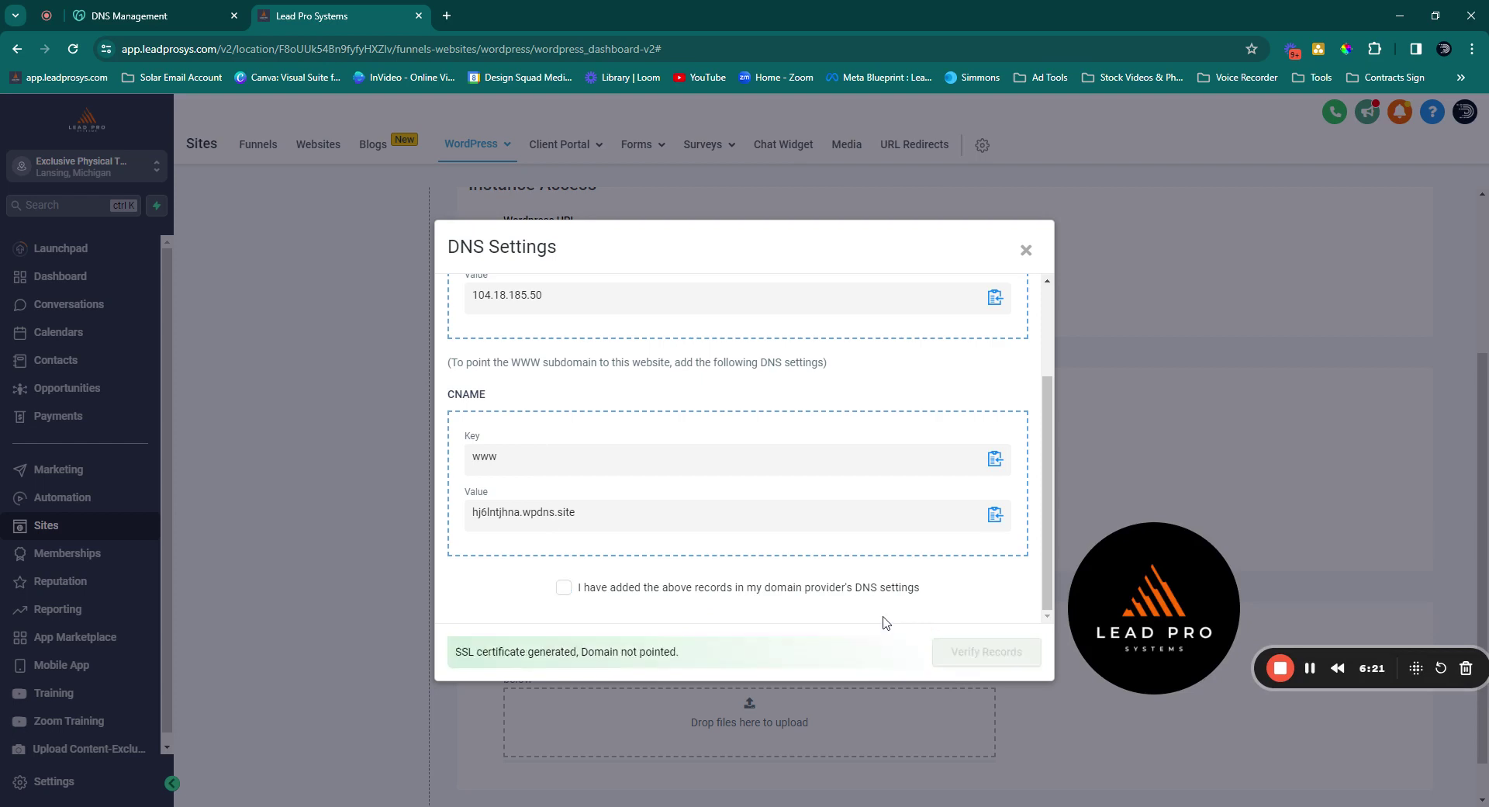
Review the required A and CNAME entries in the DNS settings, confirm again that they are added, and rerun the verification
{"action": "scroll", "coordinate": [519, 390], "scroll_direction": "up", "scroll_amount": 2}
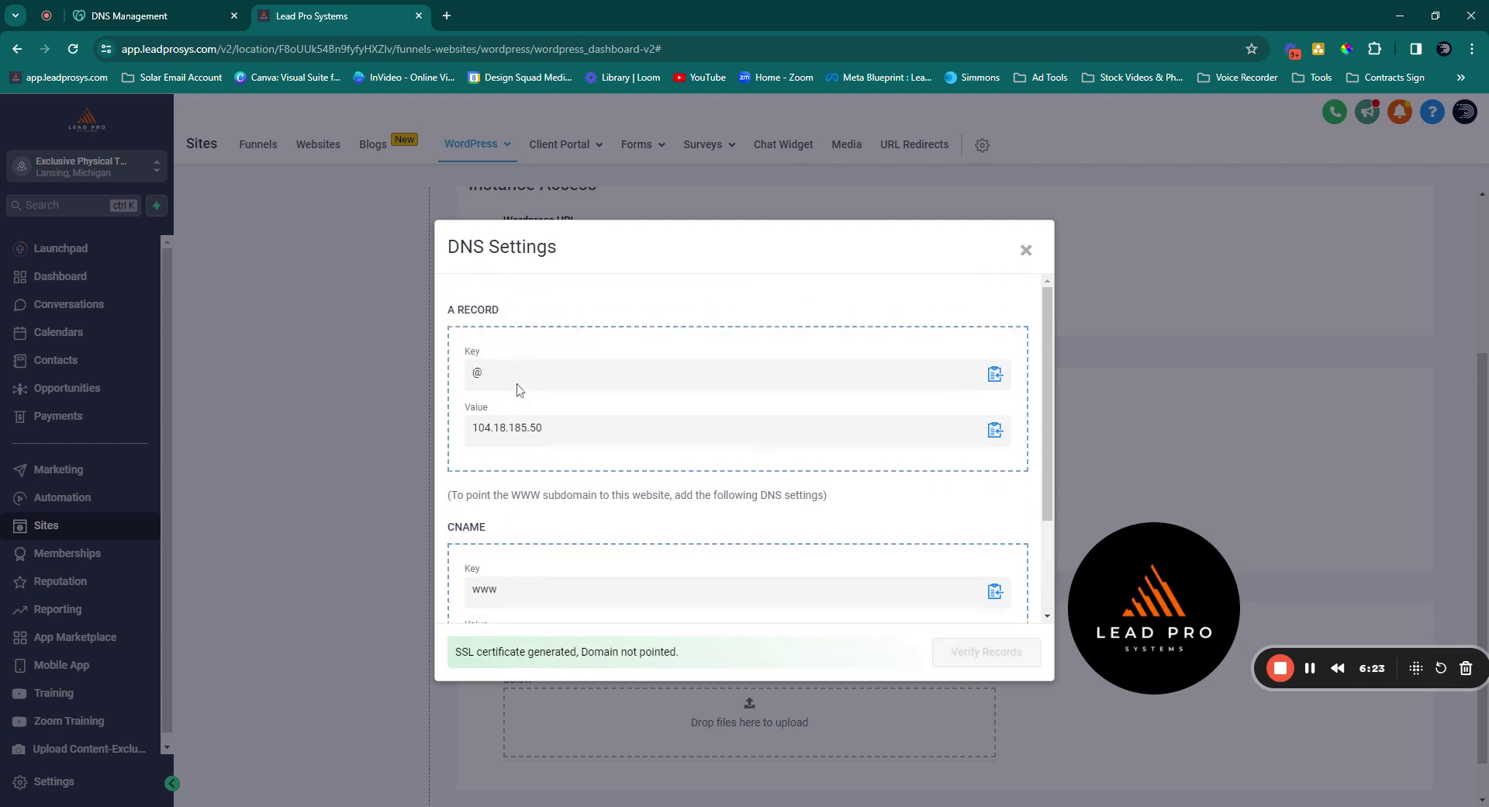
{"action": "scroll", "coordinate": [501, 345], "scroll_direction": "down", "scroll_amount": 1}
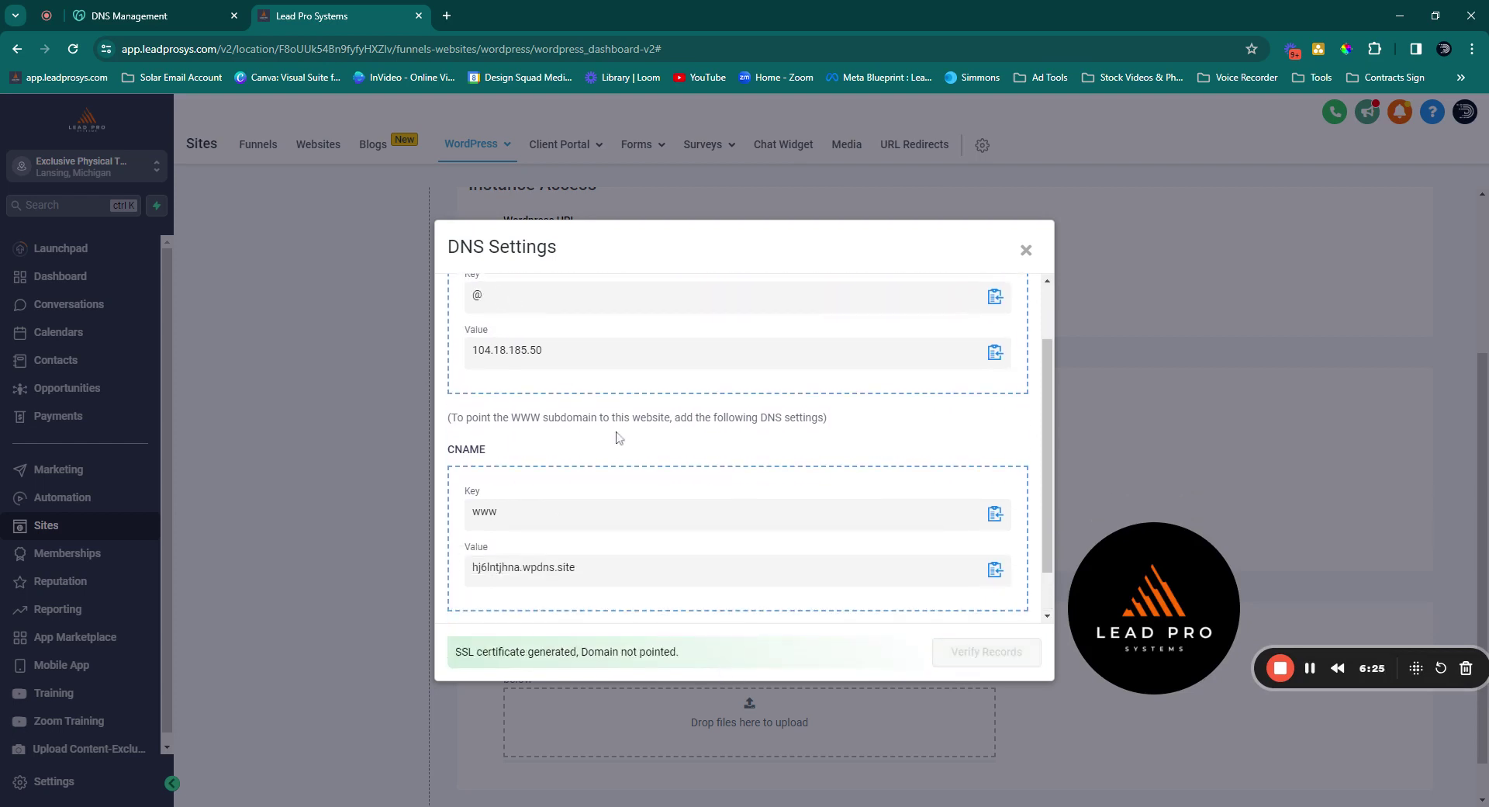
{"action": "scroll", "coordinate": [618, 436], "scroll_direction": "down", "scroll_amount": 1}
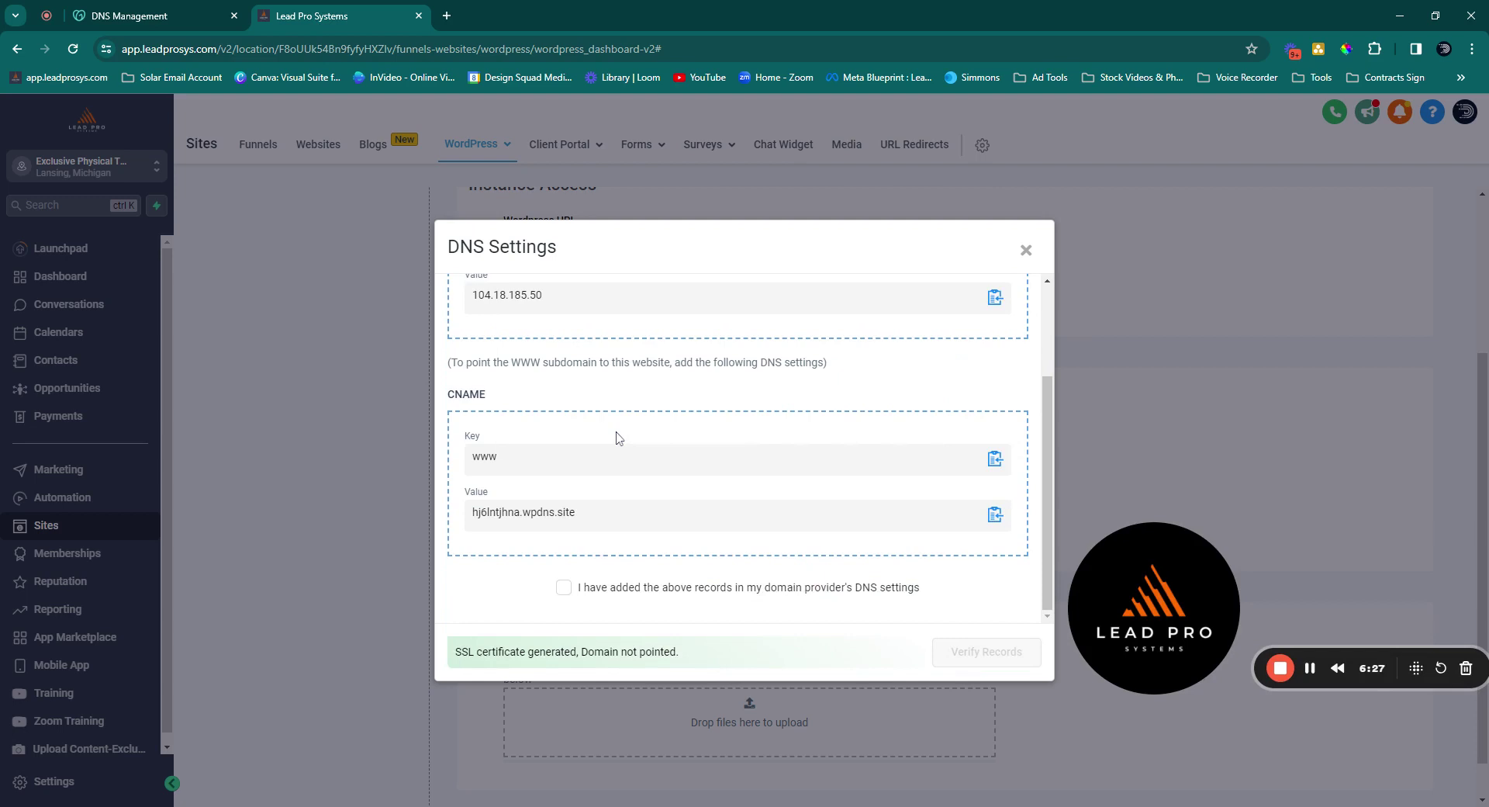
{"action": "scroll", "coordinate": [618, 438], "scroll_direction": "up", "scroll_amount": 2}
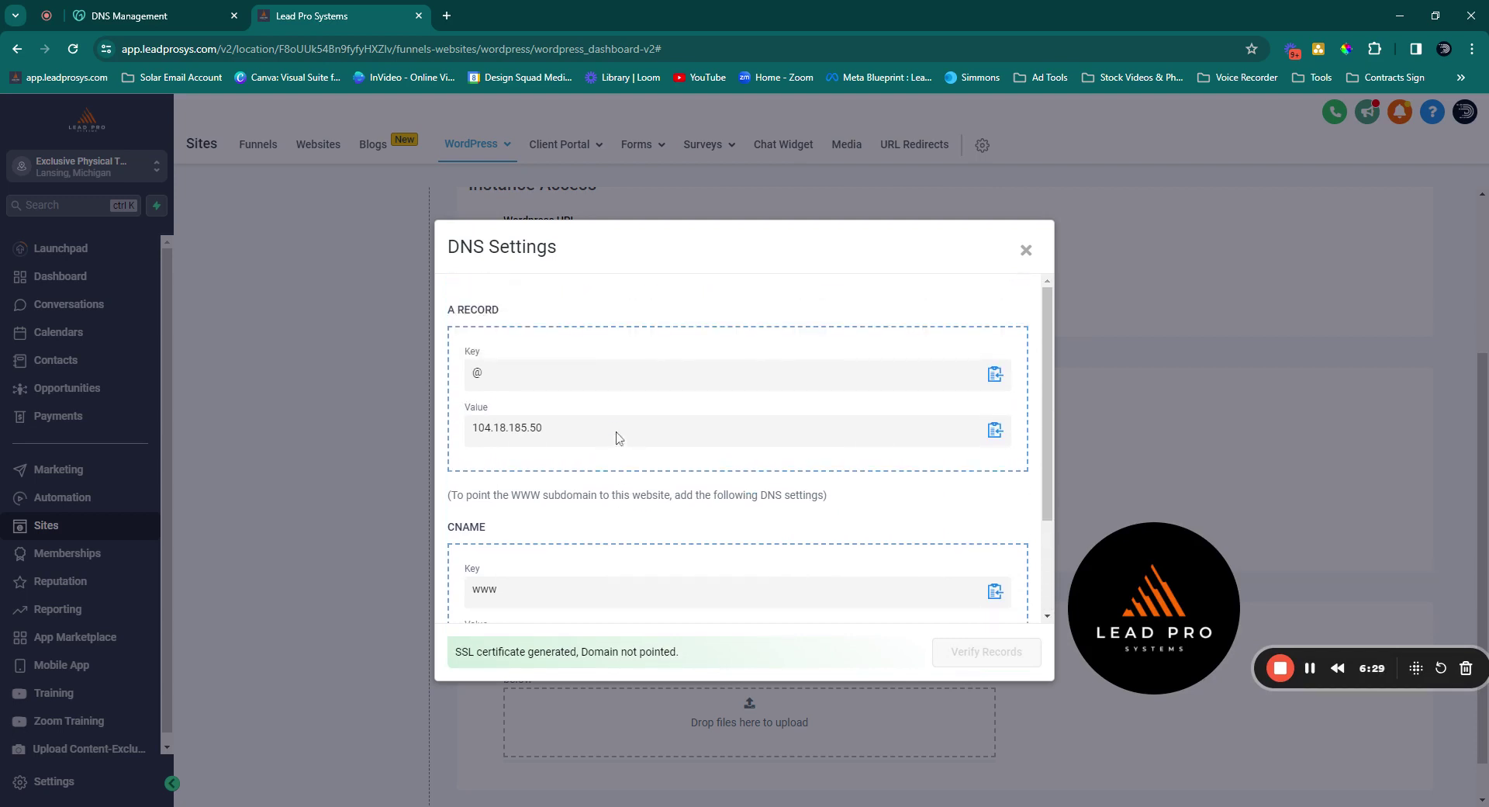
{"action": "scroll", "coordinate": [618, 439], "scroll_direction": "down", "scroll_amount": 2}
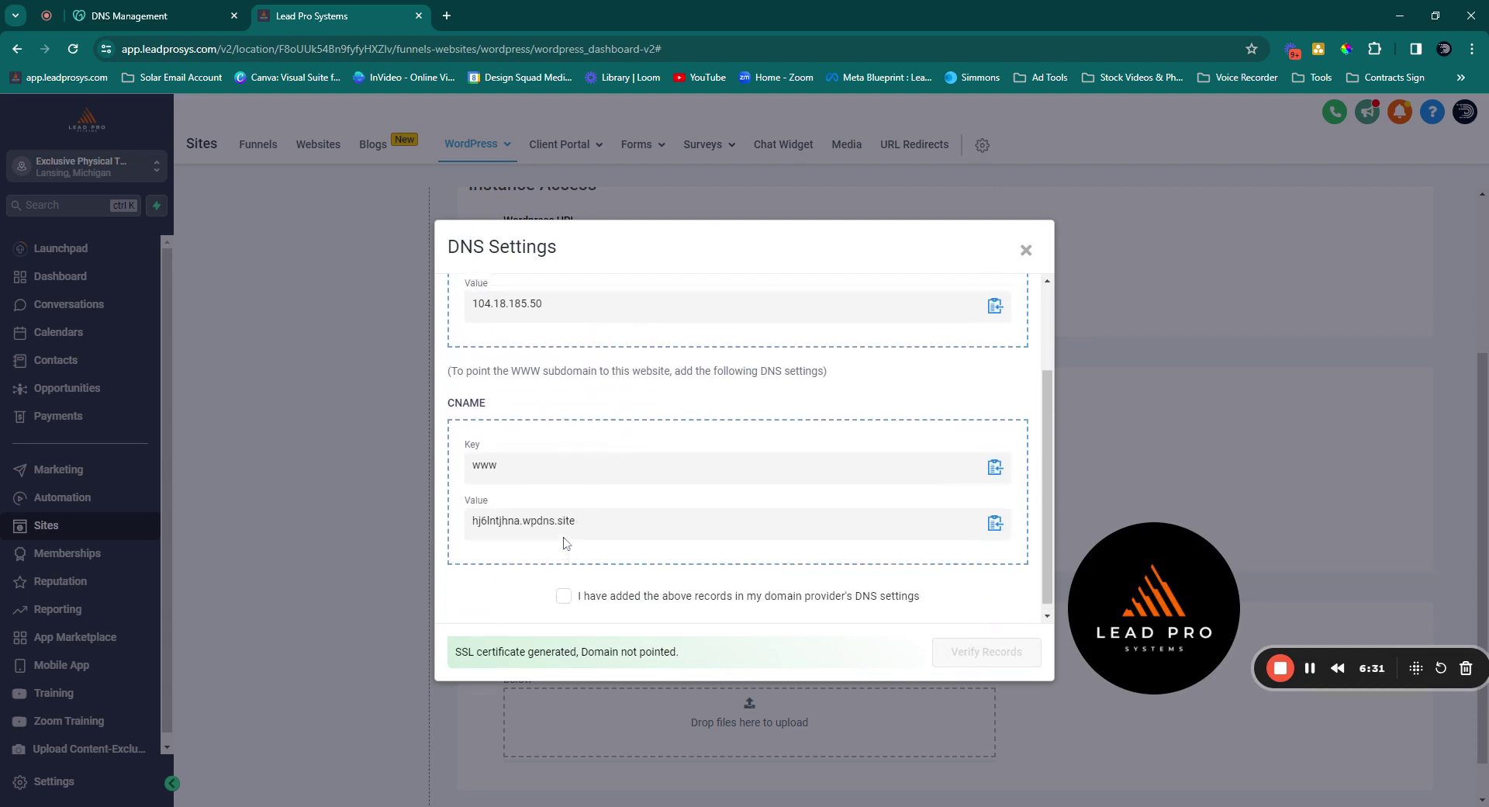
{"action": "scroll", "coordinate": [565, 543], "scroll_direction": "up", "scroll_amount": 2}
{"action": "scroll", "coordinate": [566, 543], "scroll_direction": "down", "scroll_amount": 2}
{"action": "left_click", "coordinate": [564, 587]}
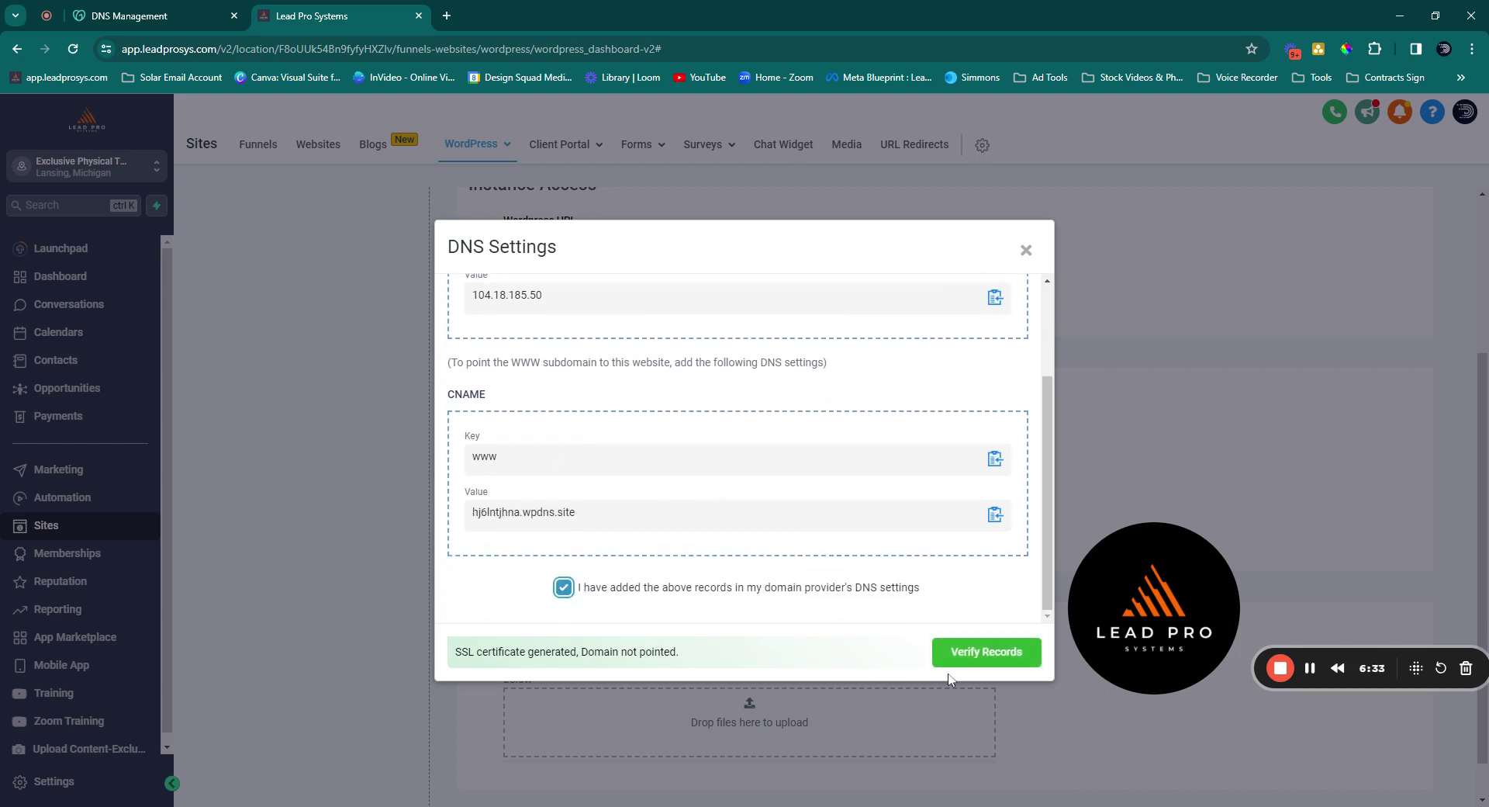
{"action": "left_click", "coordinate": [968, 661]}
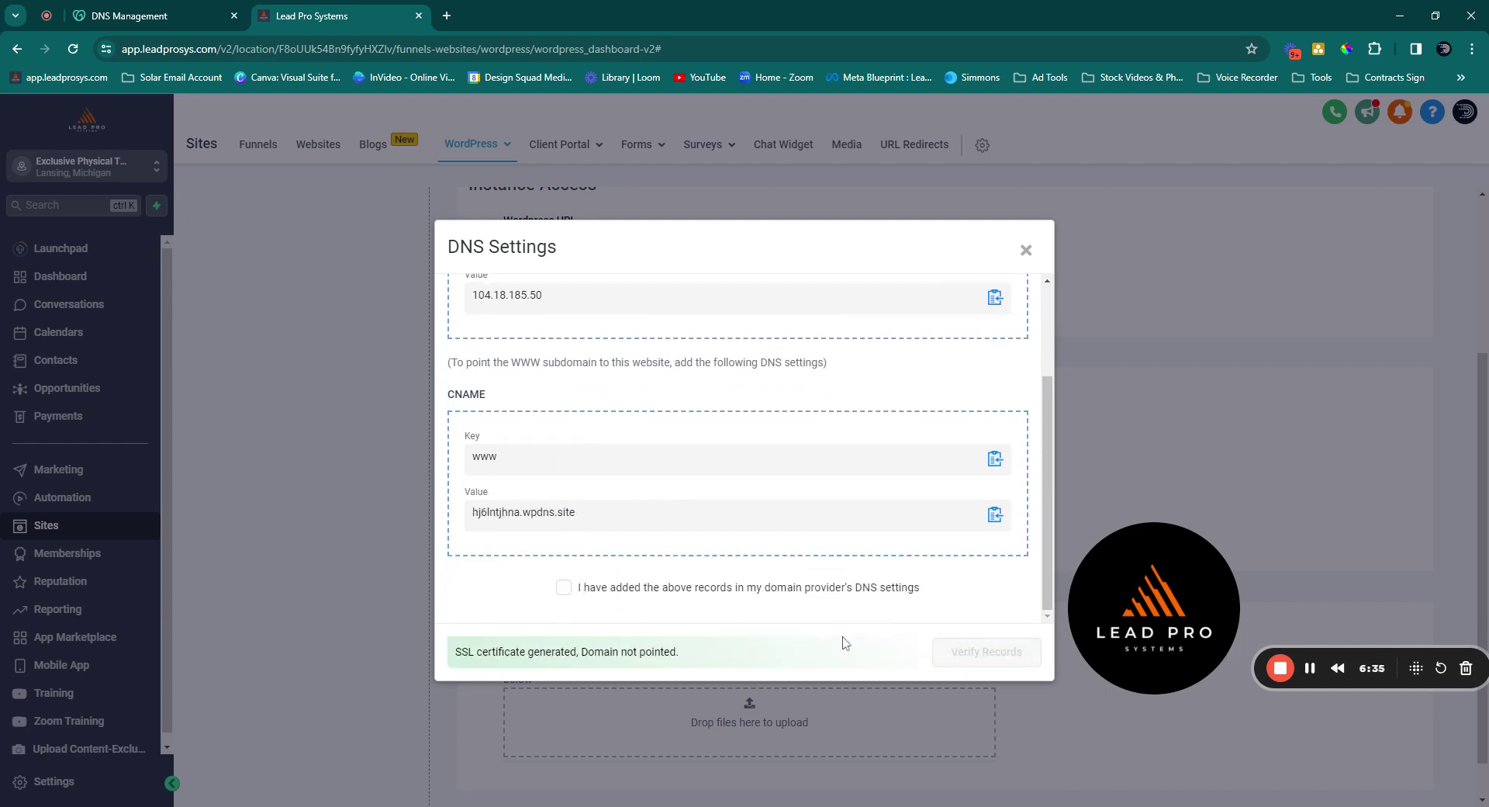
Compare the required A and CNAME entries in Lead Pro Systems with the exclusivept.com records in GoDaddy, reloading the GoDaddy DNS page
{"action": "scroll", "coordinate": [698, 496], "scroll_direction": "up", "scroll_amount": 2}
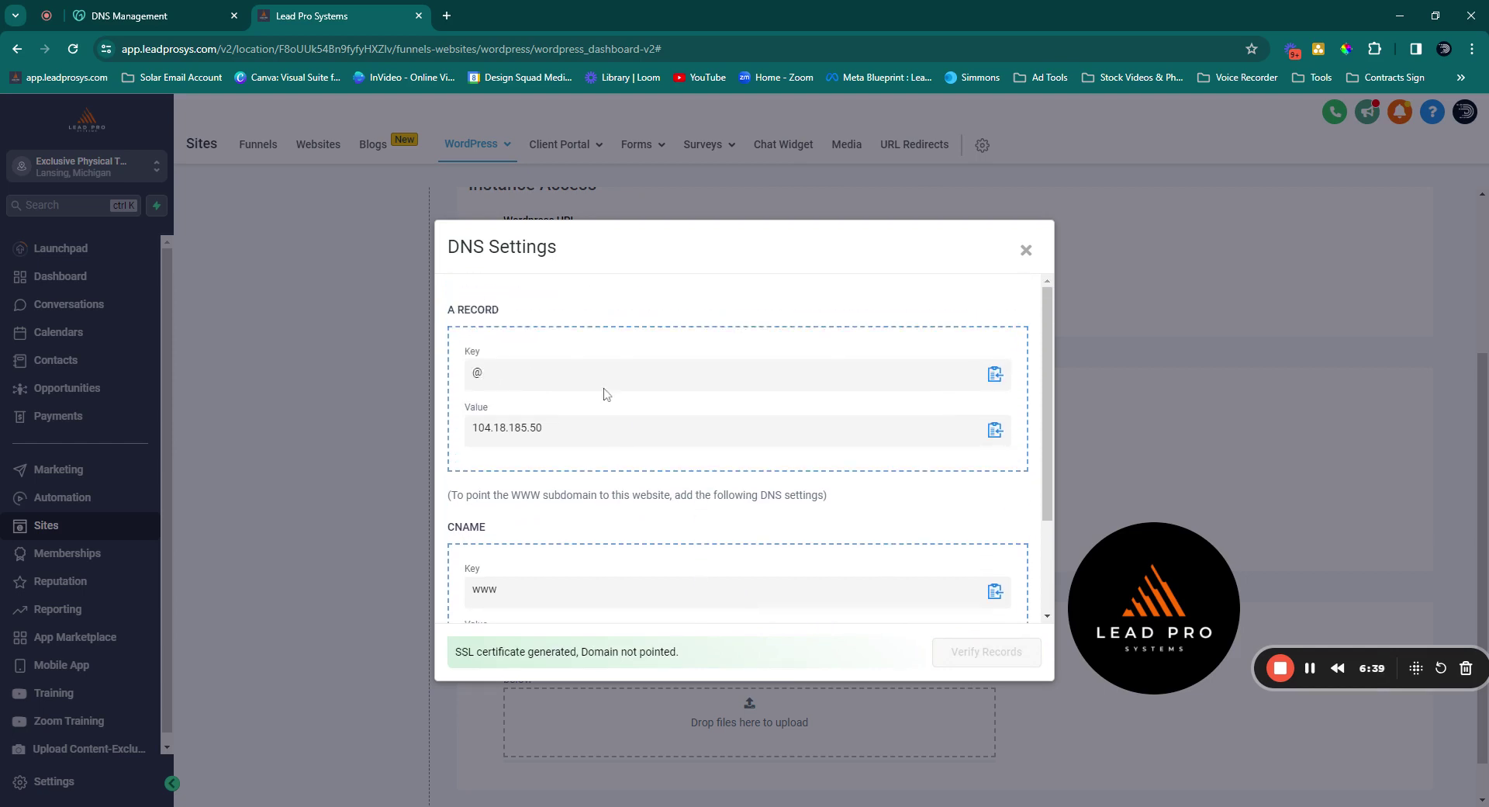
{"action": "scroll", "coordinate": [605, 395], "scroll_direction": "down", "scroll_amount": 3}
{"action": "scroll", "coordinate": [582, 404], "scroll_direction": "up", "scroll_amount": 3}
{"action": "left_click", "coordinate": [151, 17]}
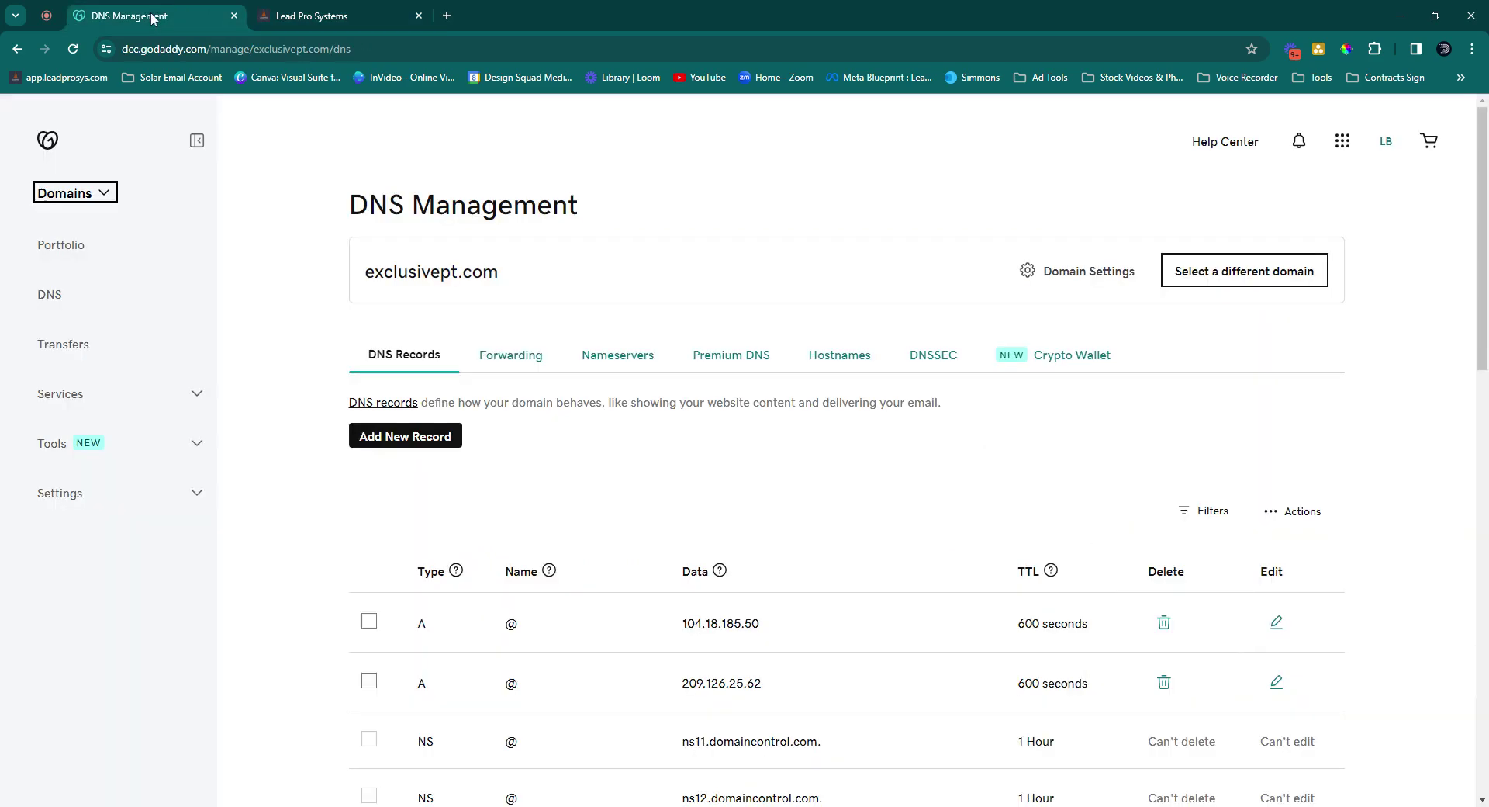
{"action": "scroll", "coordinate": [771, 445], "scroll_direction": "down", "scroll_amount": 2}
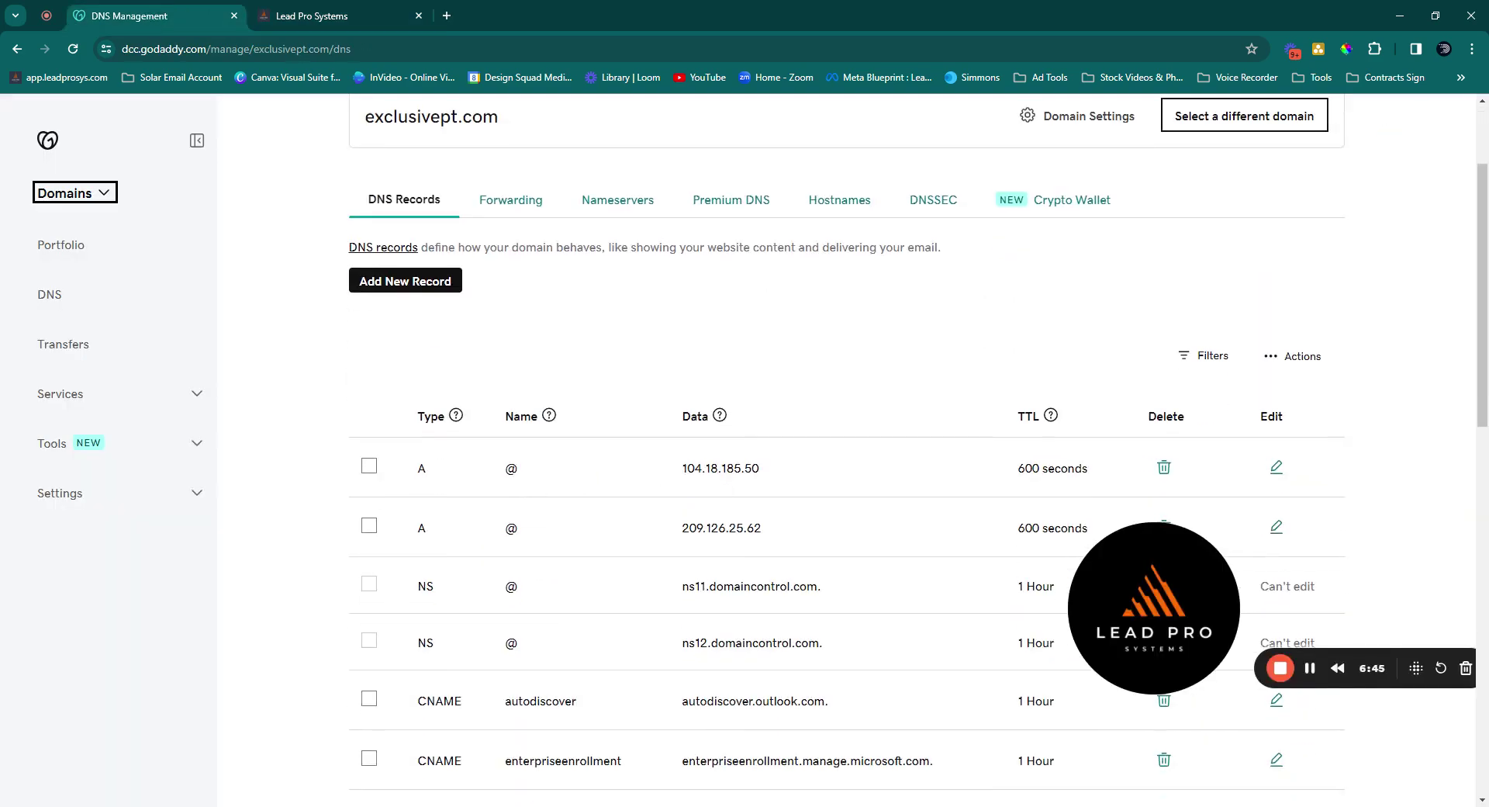
{"action": "left_click", "coordinate": [319, 14]}
{"action": "scroll", "coordinate": [491, 459], "scroll_direction": "down", "scroll_amount": 2}
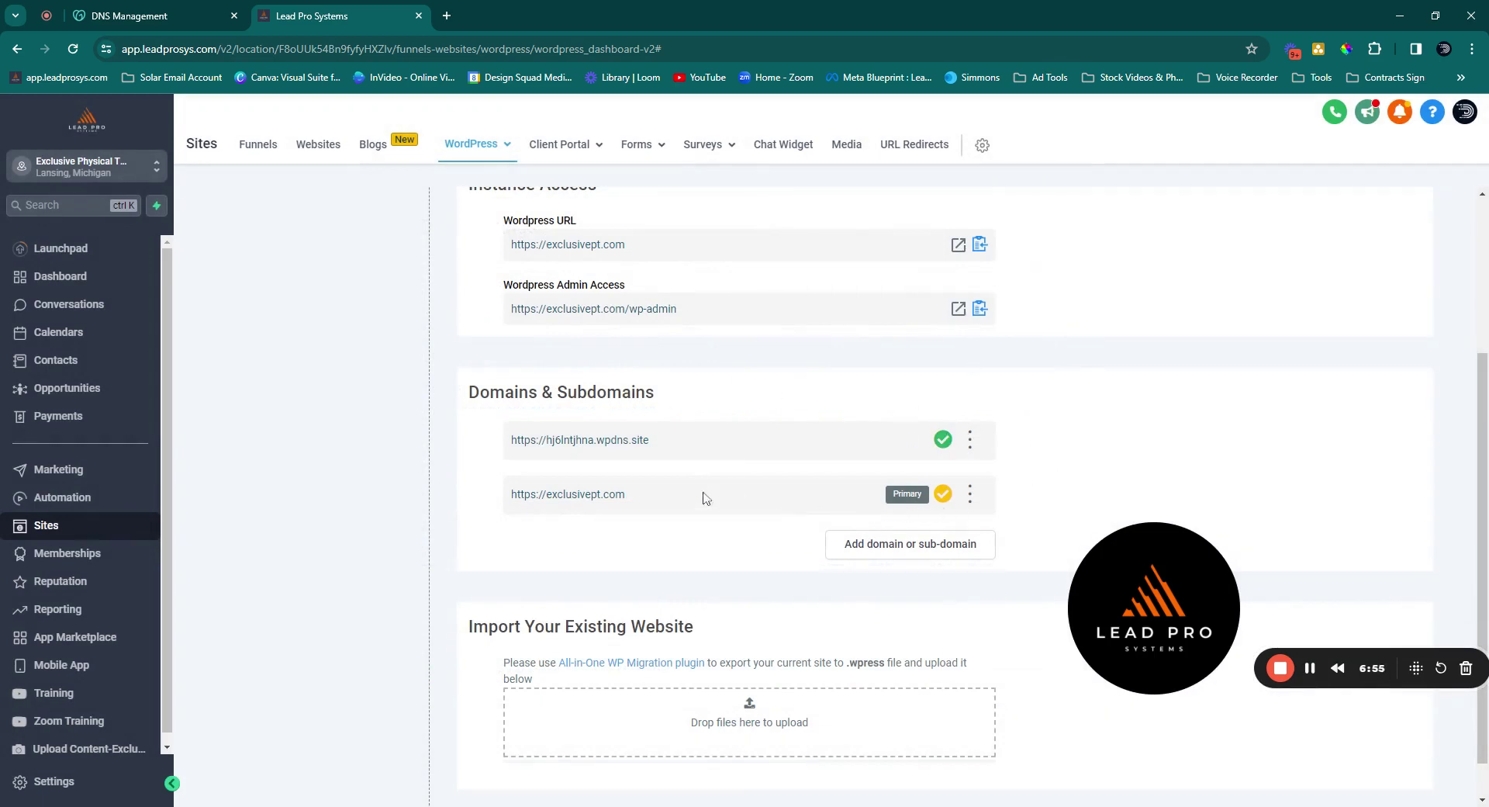
{"action": "left_click", "coordinate": [73, 49]}
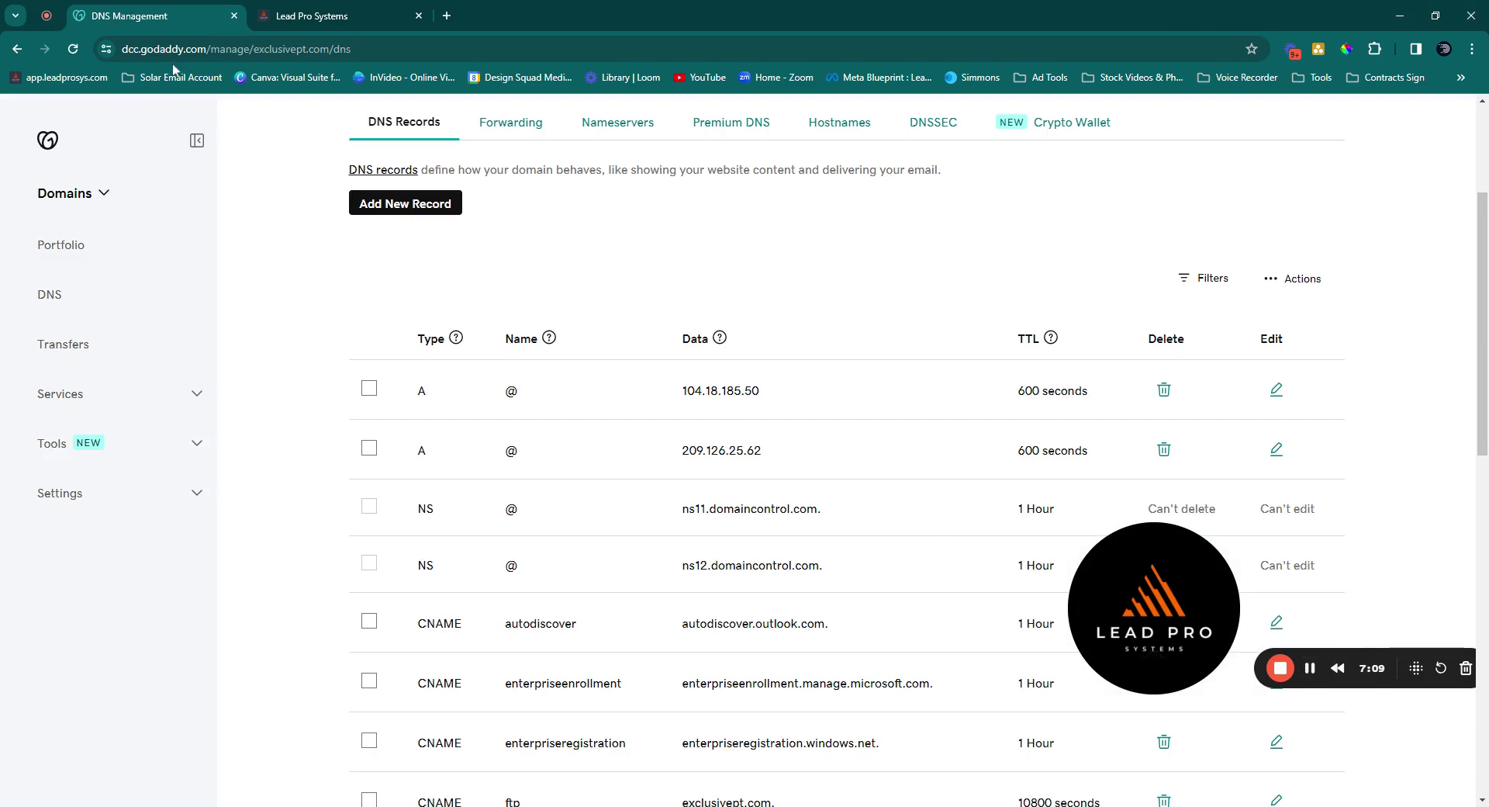
{"action": "left_click", "coordinate": [264, 14]}
{"action": "scroll", "coordinate": [653, 521], "scroll_direction": "down", "scroll_amount": 2}
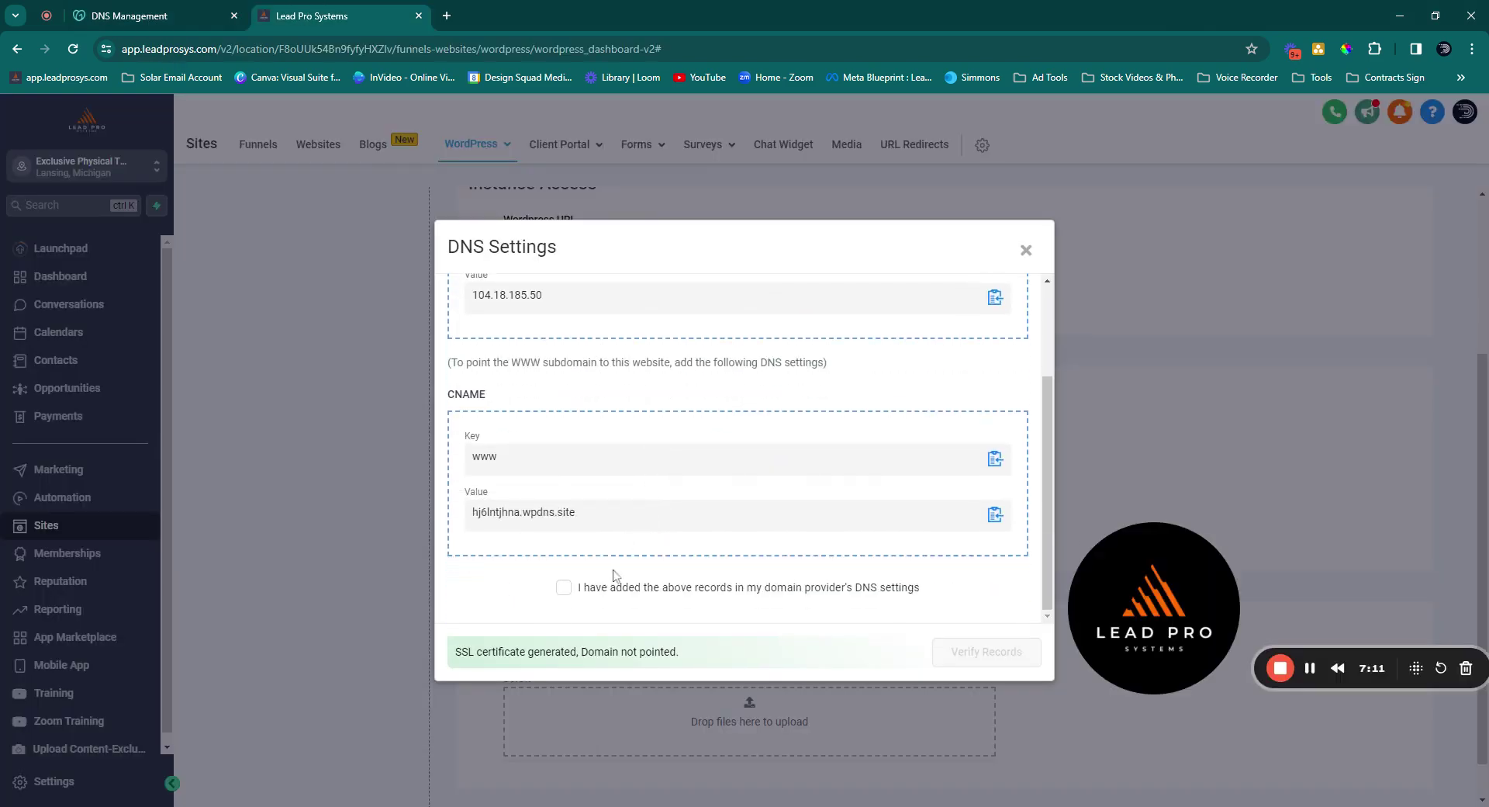
Delete the extra A record pointing to 209.126.25.62 in GoDaddy, entering the emailed one-time password to verify identity
{"action": "left_click", "coordinate": [143, 22]}
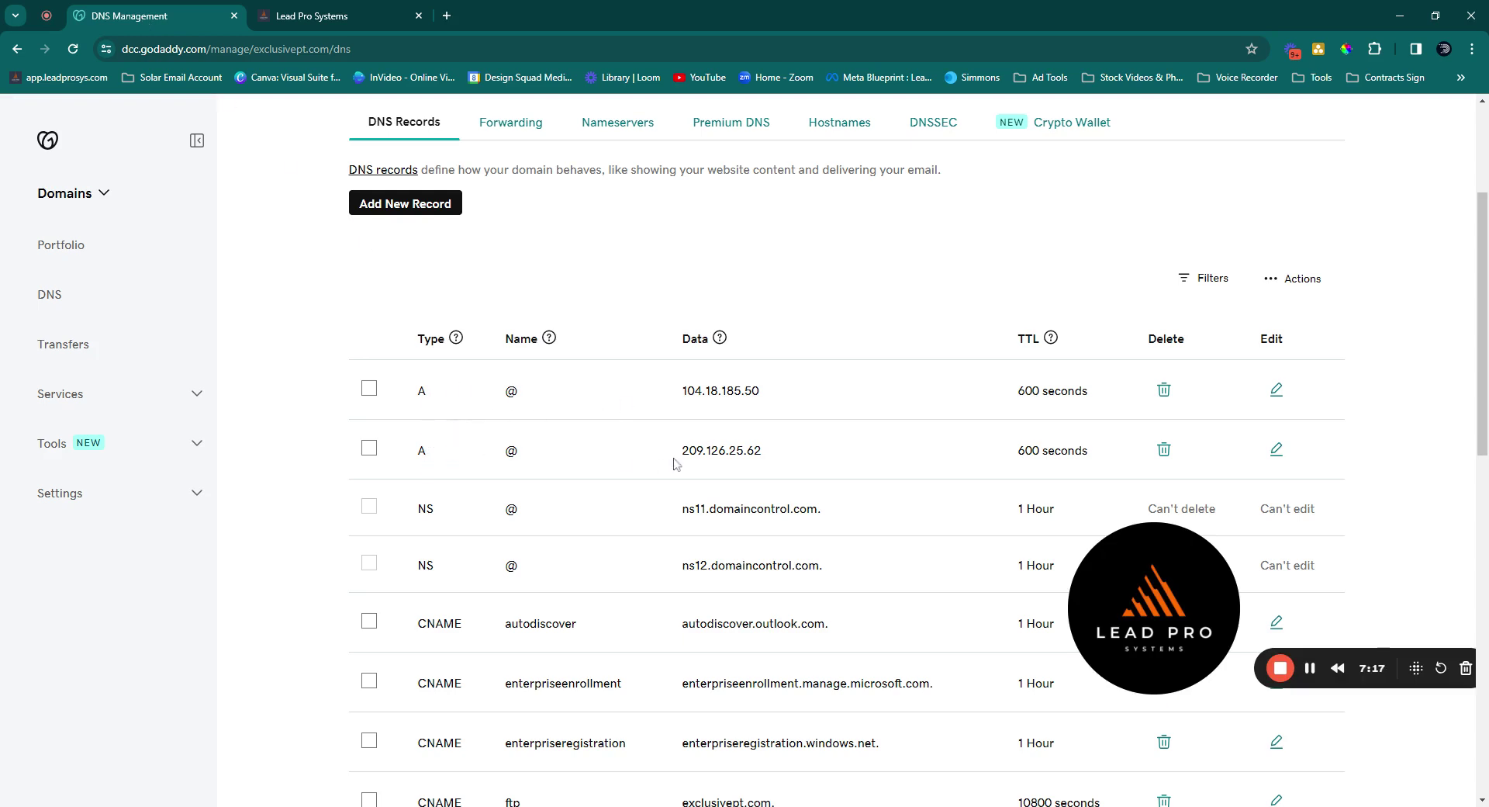
{"action": "left_click", "coordinate": [369, 448]}
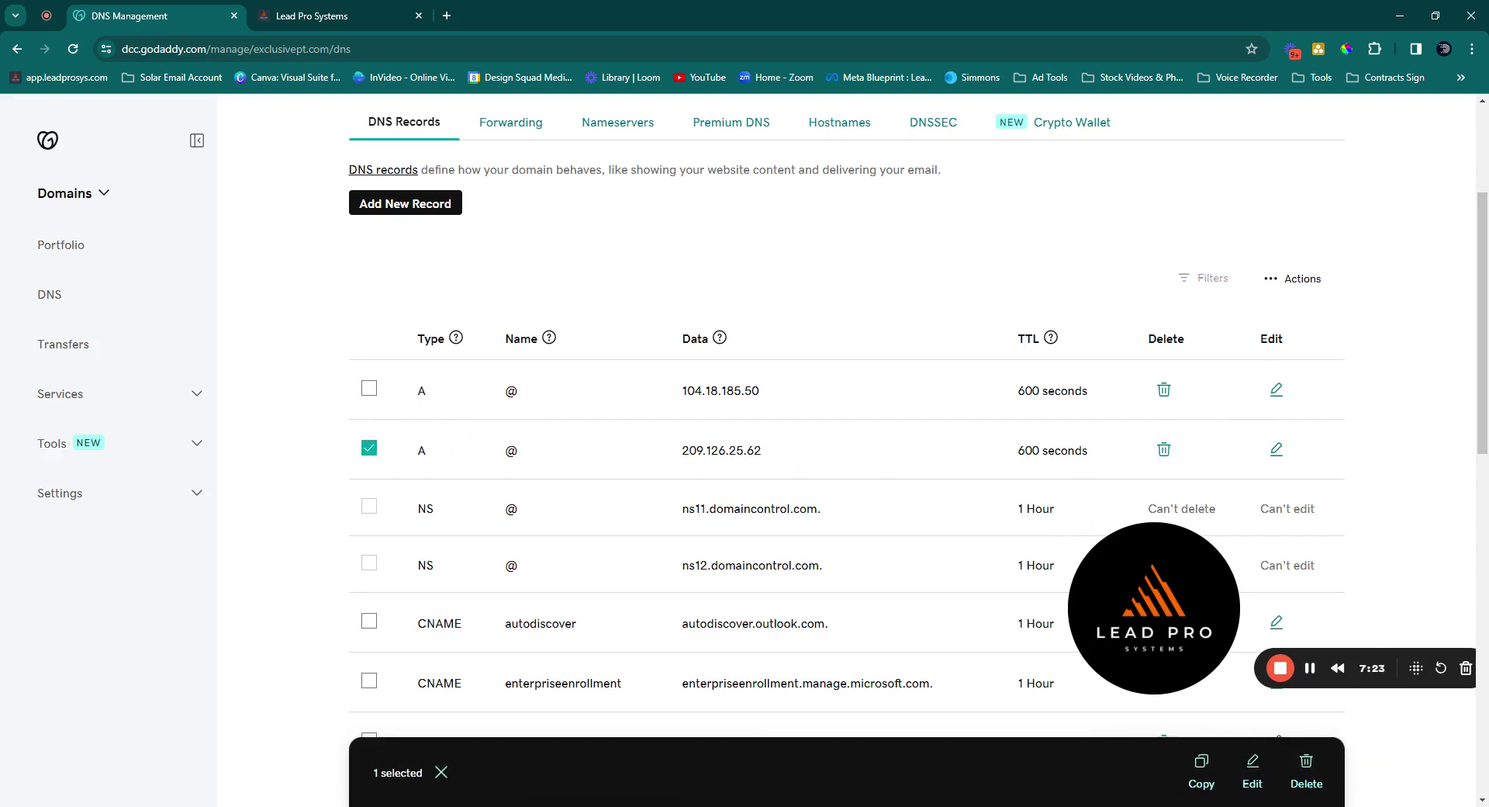
{"action": "left_click", "coordinate": [1162, 452]}
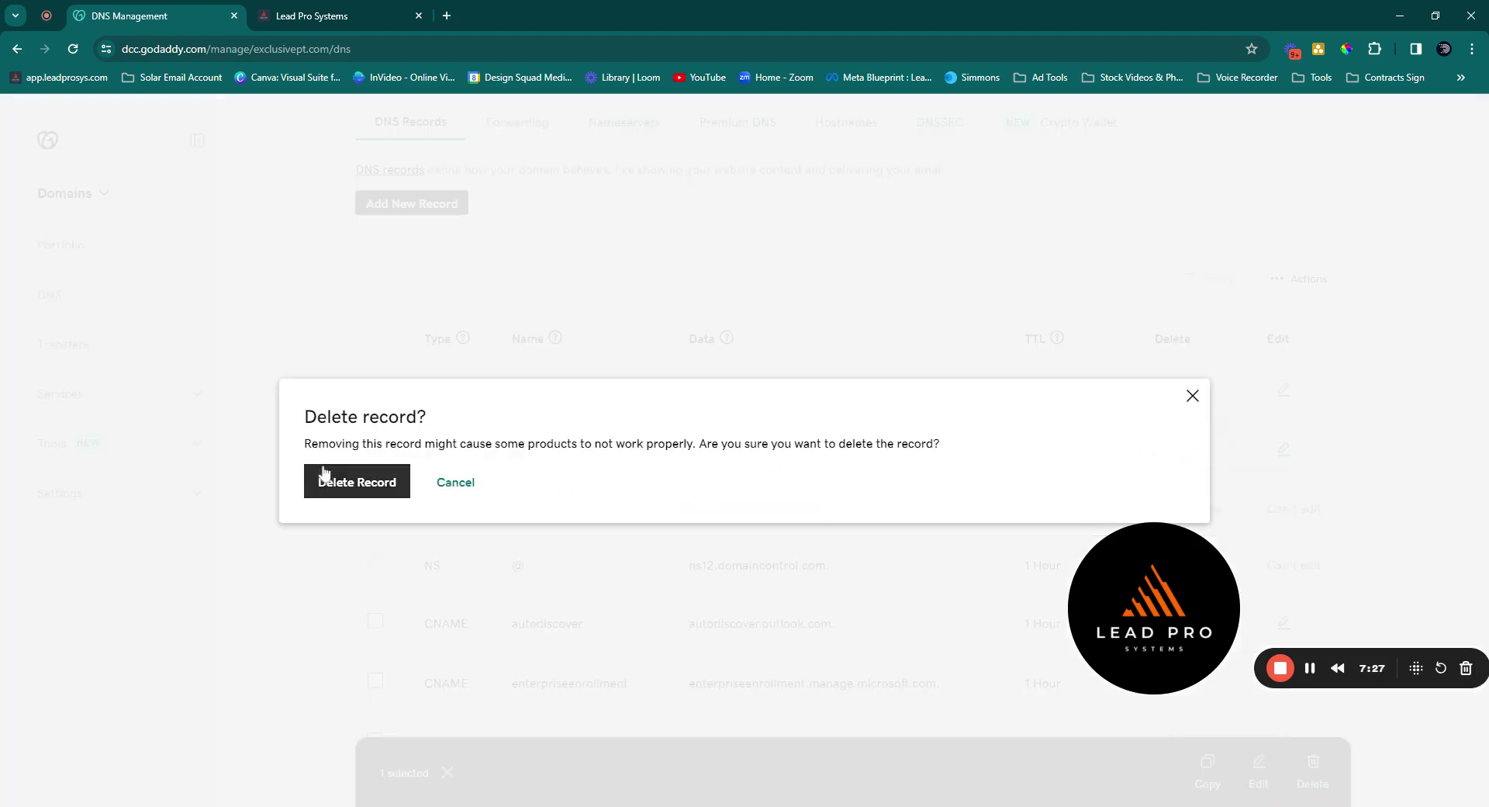
{"action": "left_click", "coordinate": [341, 484]}
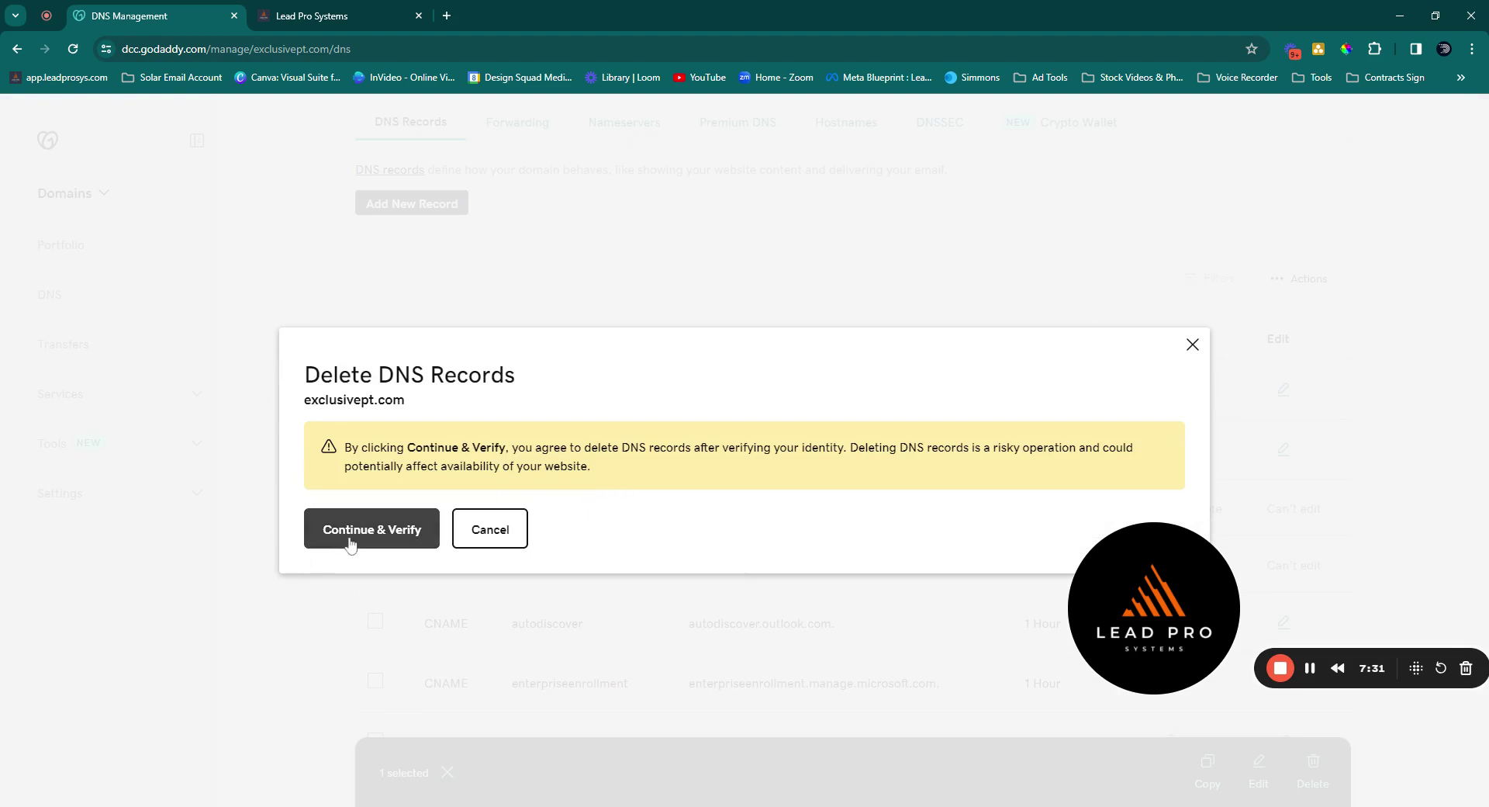
{"action": "left_click", "coordinate": [353, 535]}
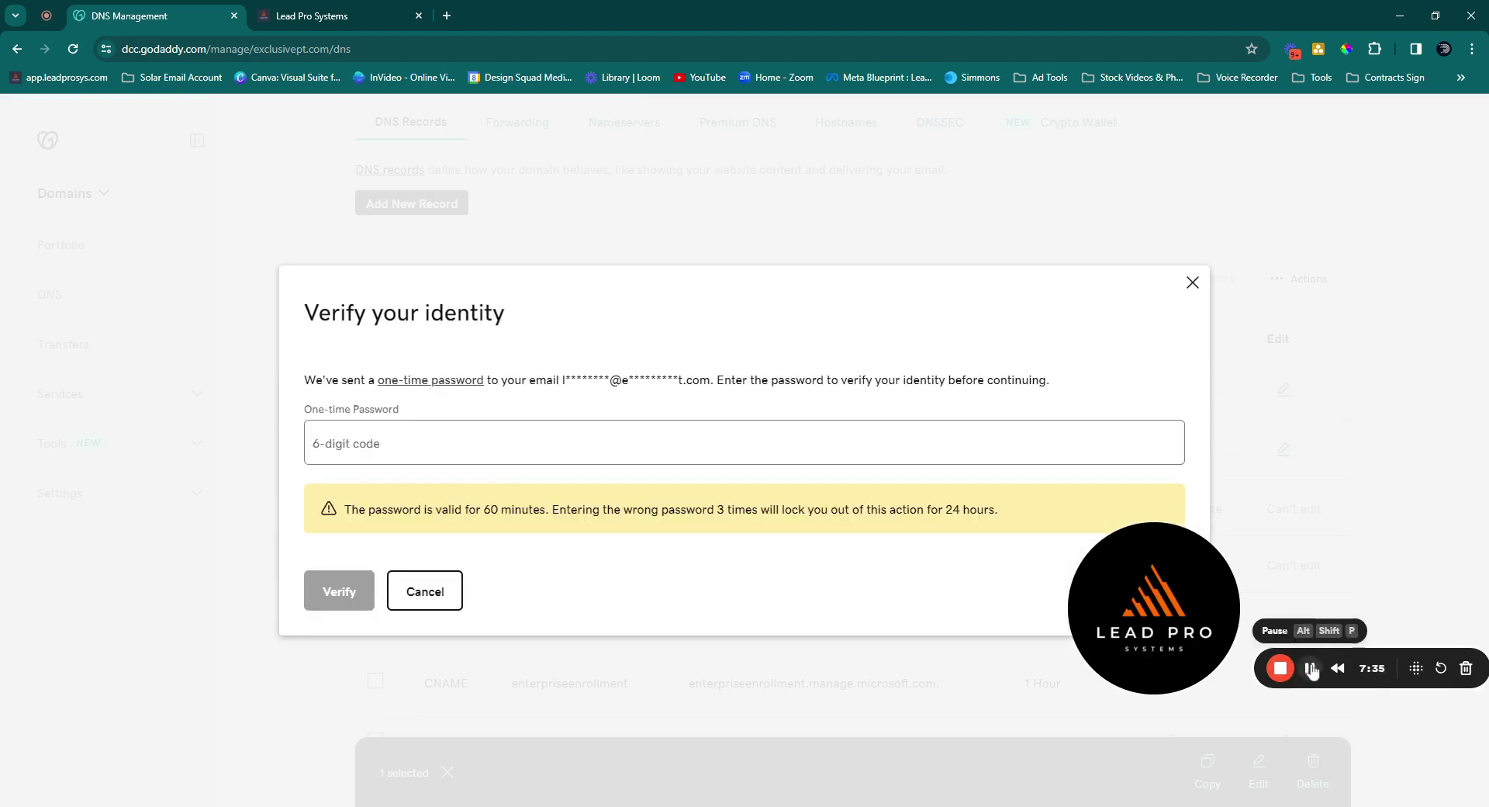
{"action": "key", "text": "ctrl+v"}
{"action": "left_click", "coordinate": [339, 594]}
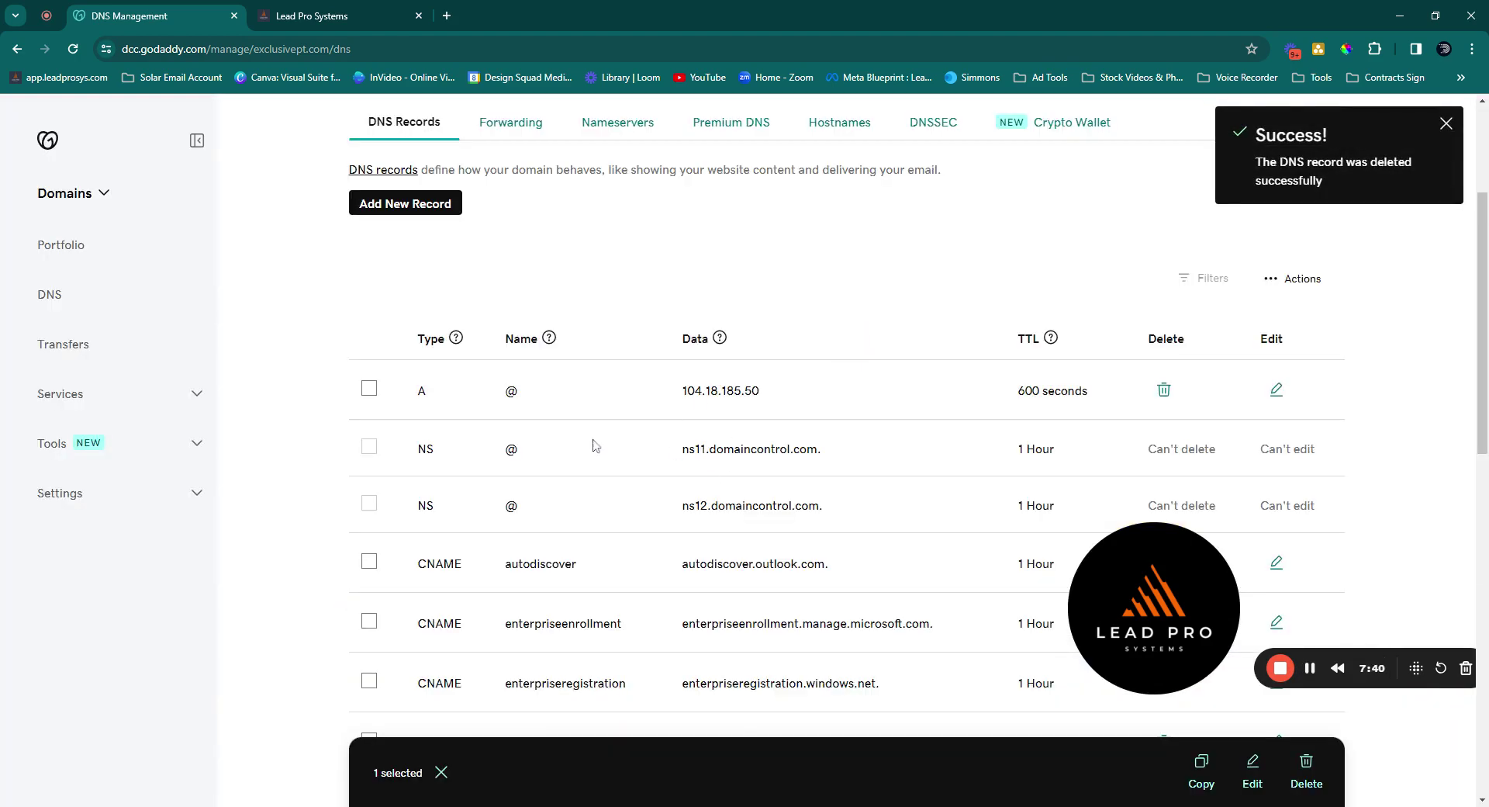
Switch to Lead Pro Systems, confirm that the records are added at the domain provider, and run the record verification
{"action": "left_click", "coordinate": [321, 17]}
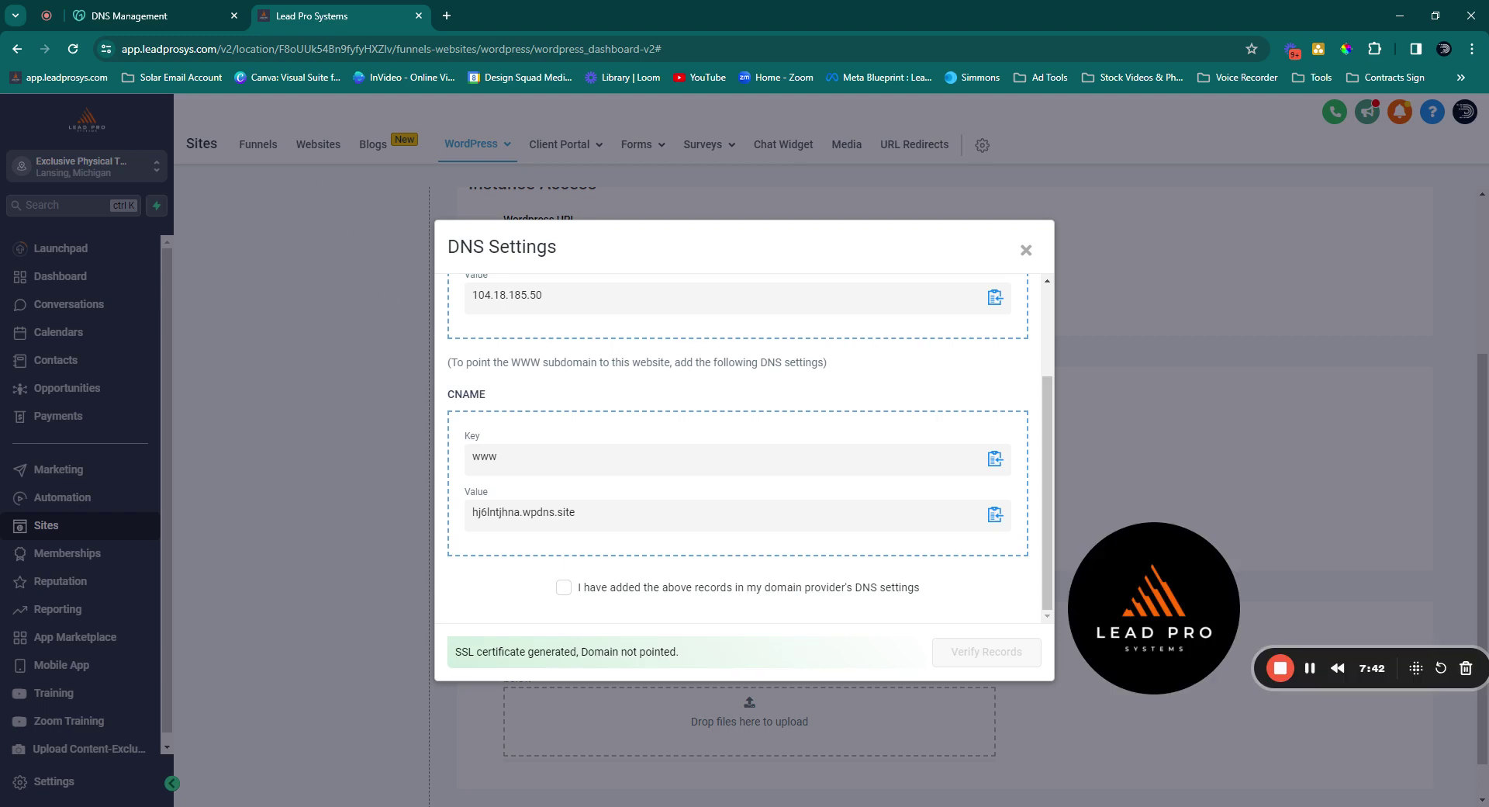
{"action": "left_click", "coordinate": [565, 589]}
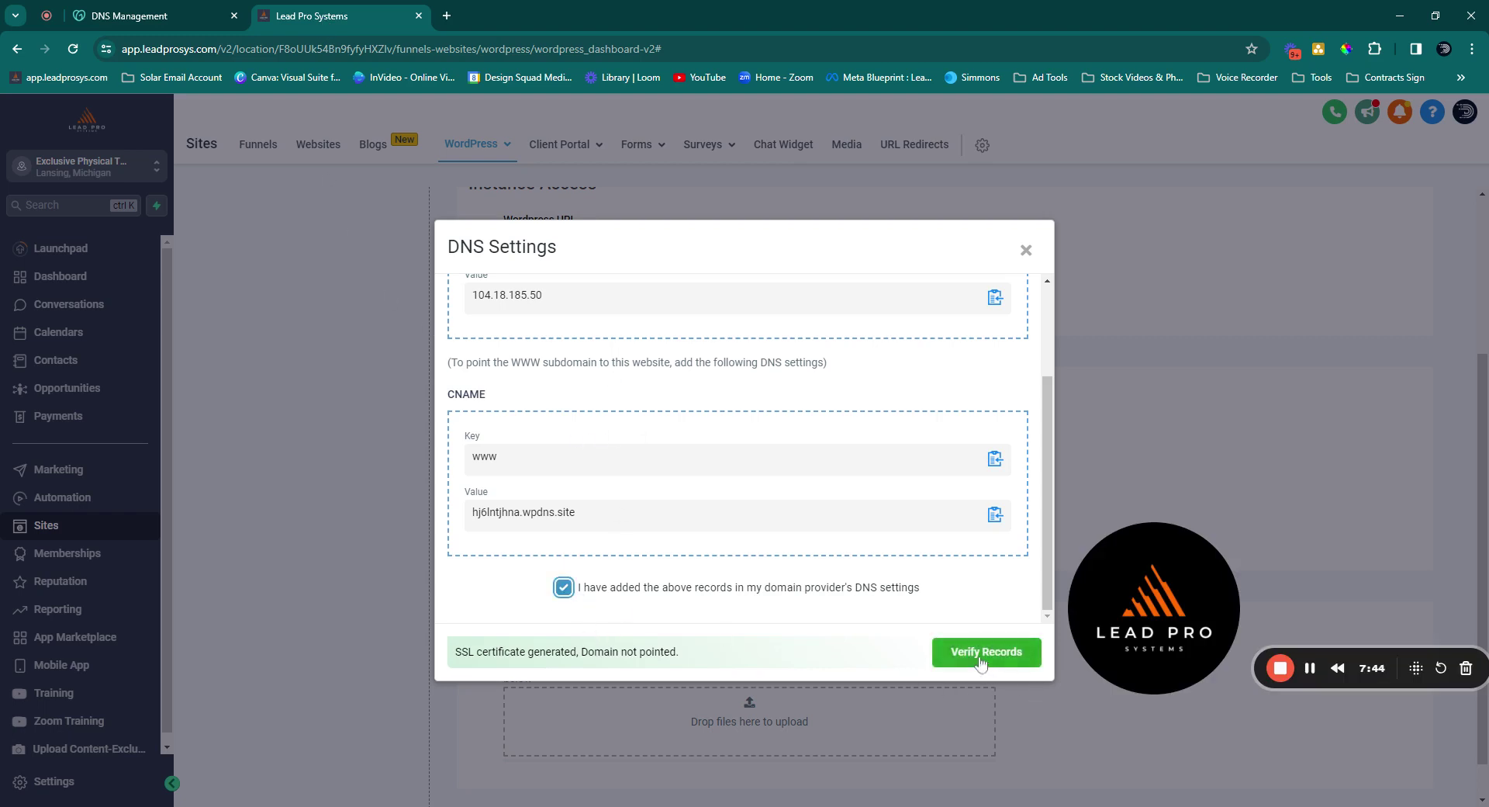
{"action": "left_click", "coordinate": [980, 658]}
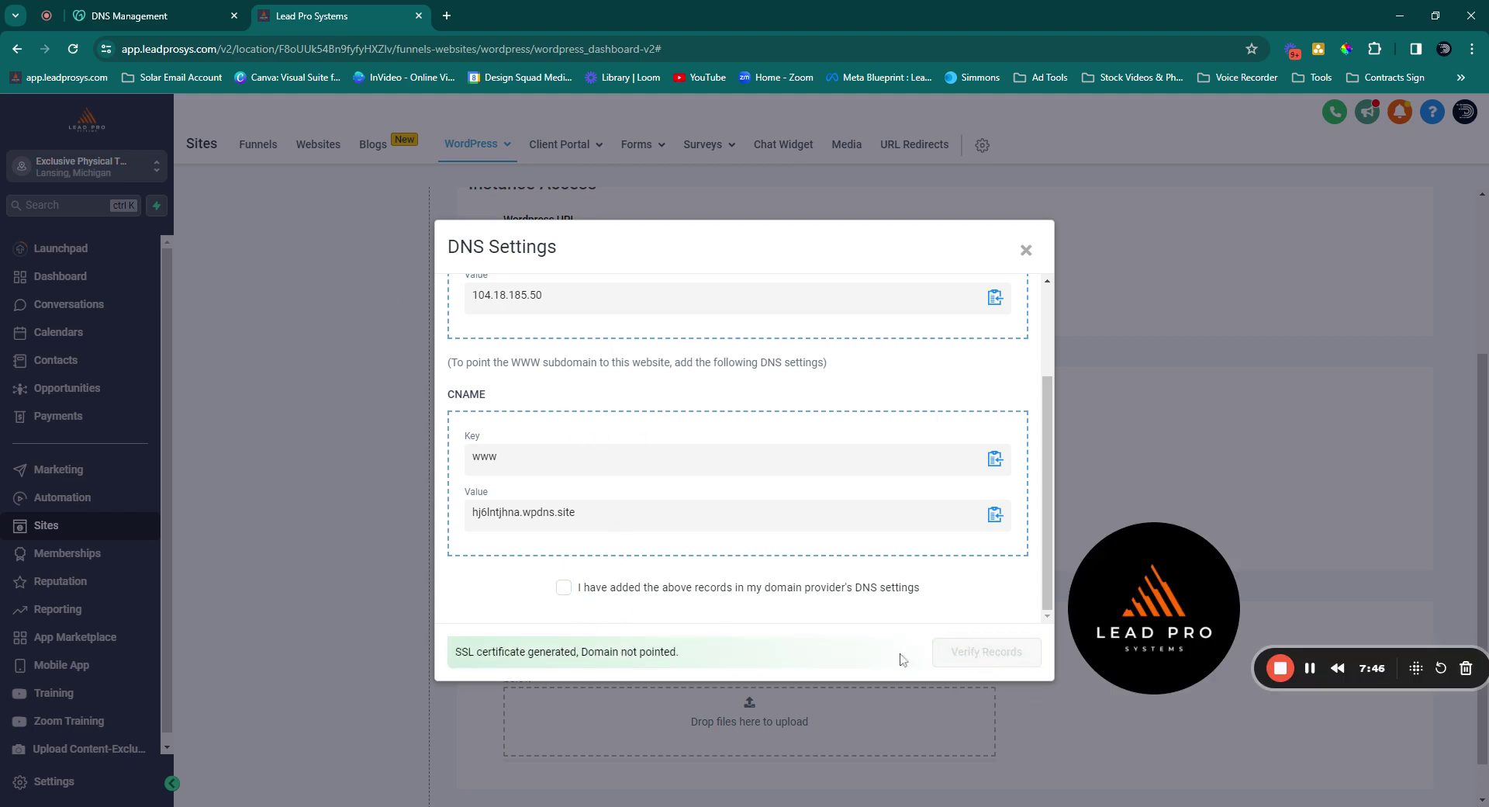
{"action": "left_click", "coordinate": [1310, 669]}
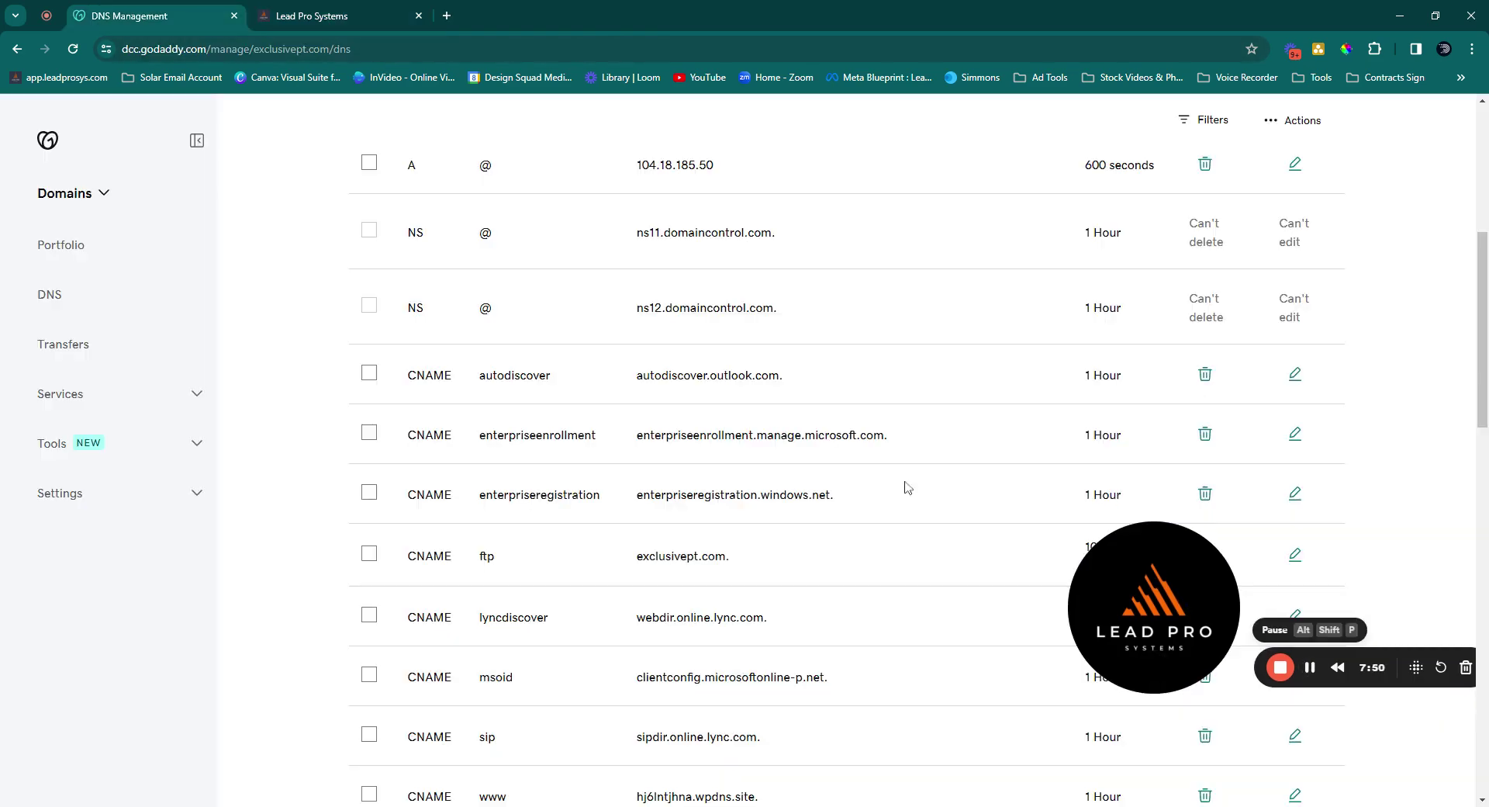
Reload the GoDaddy DNS page, then confirm the added records again in Lead Pro Systems, verify them, and check the exclusivept.com domain status
{"action": "left_click", "coordinate": [75, 51]}
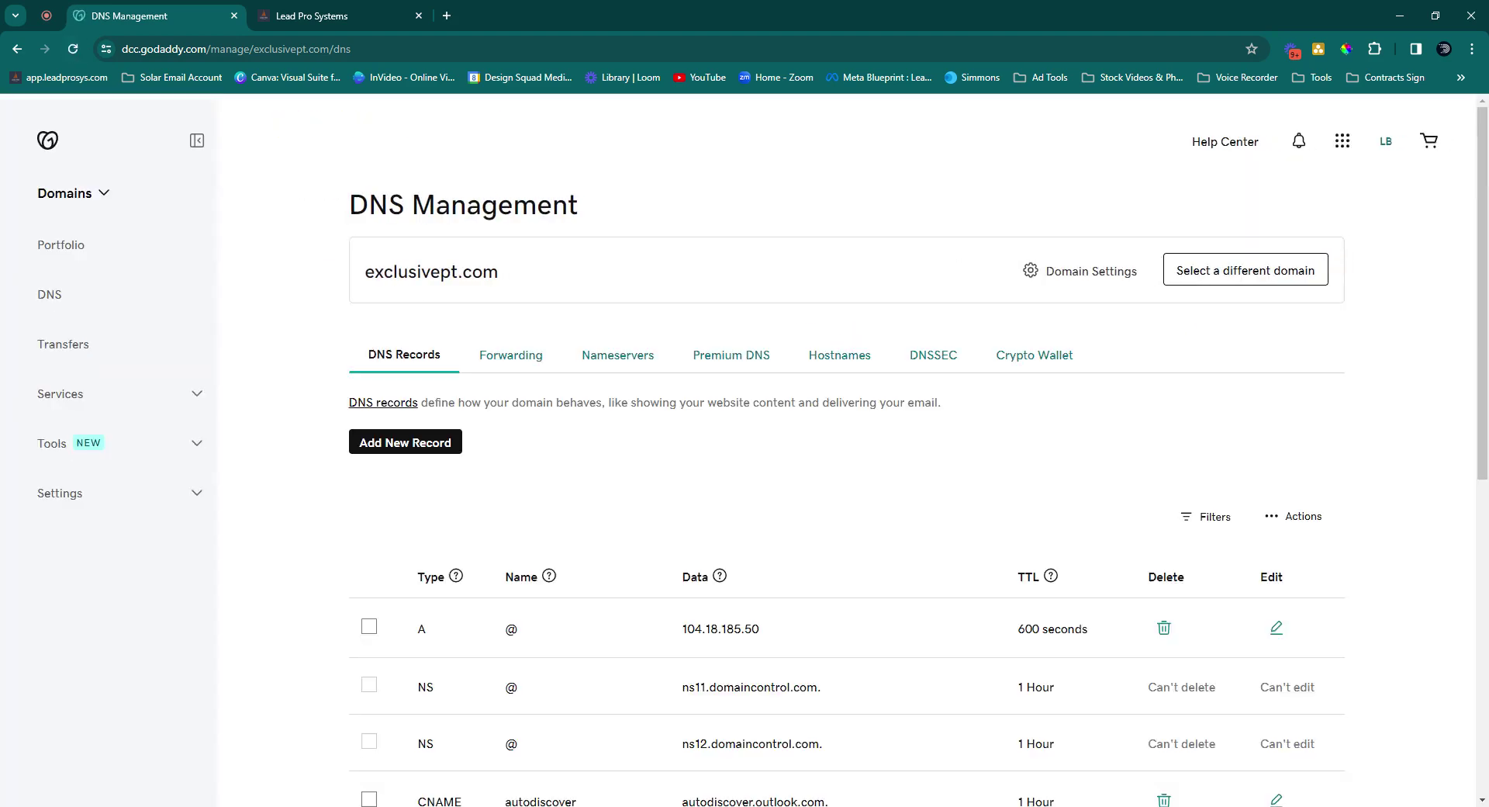
{"action": "left_click", "coordinate": [349, 17]}
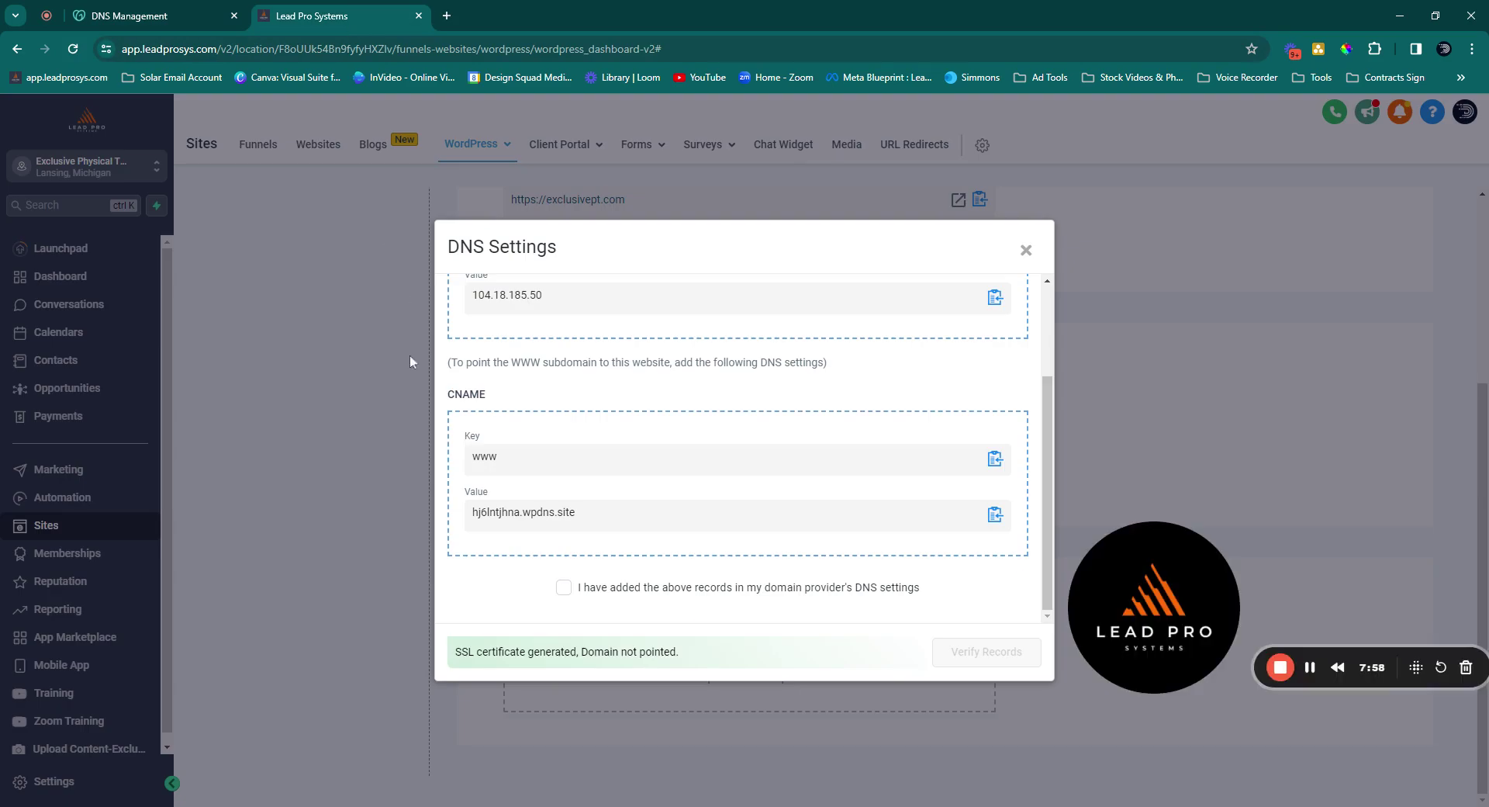
{"action": "left_click", "coordinate": [564, 589]}
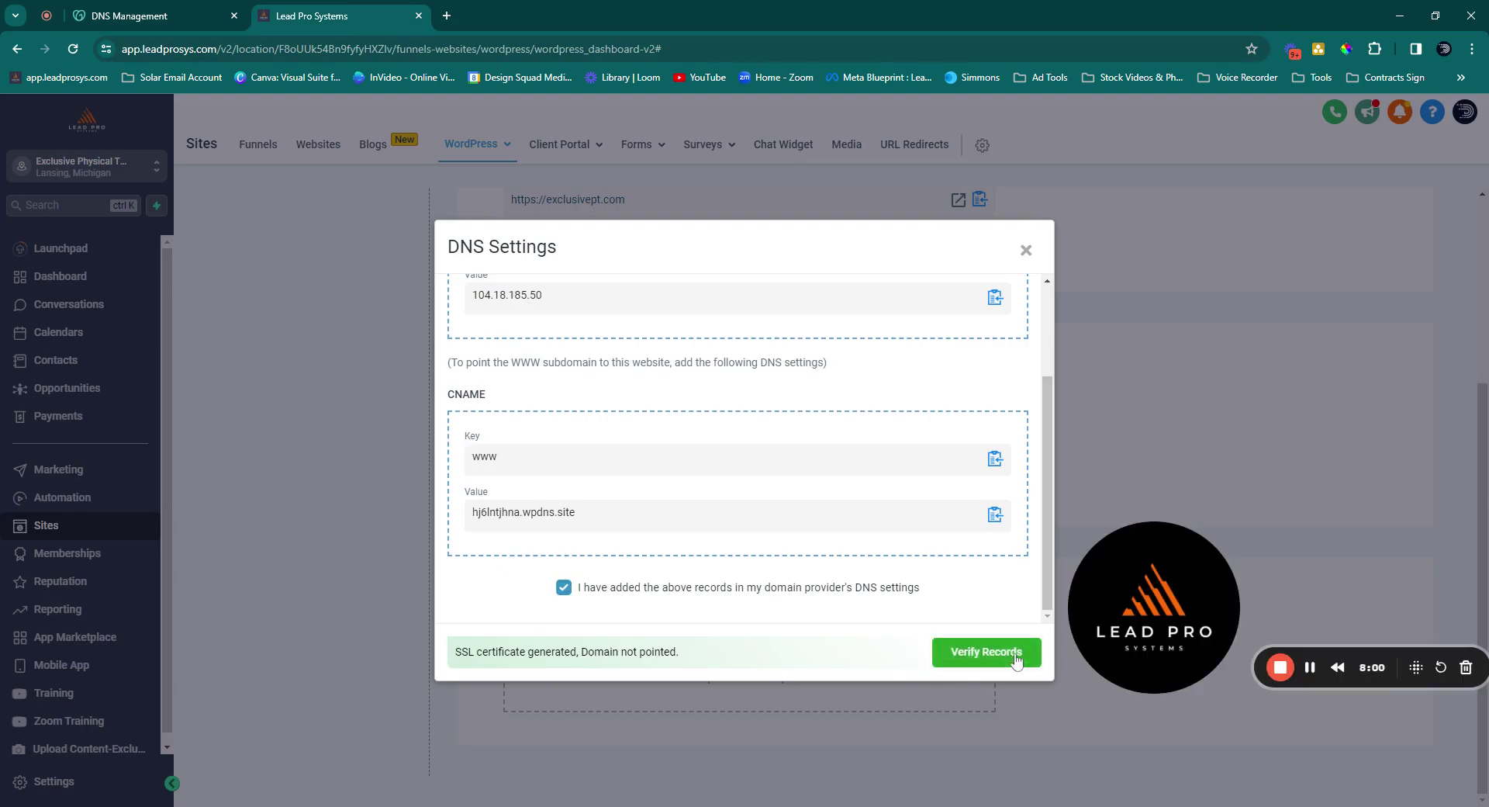
{"action": "left_click", "coordinate": [973, 653]}
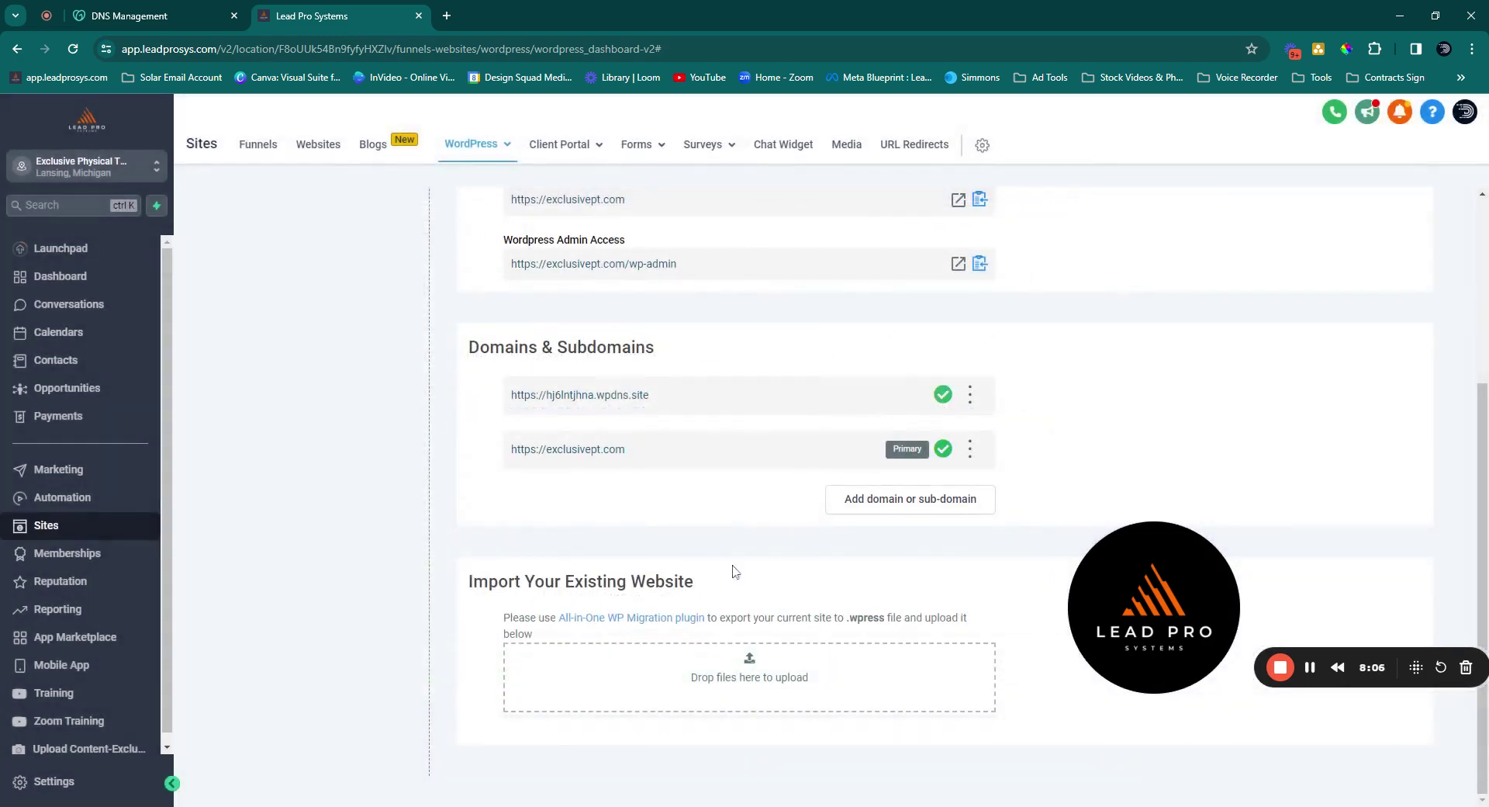
{"action": "mouse_move", "coordinate": [947, 459]}
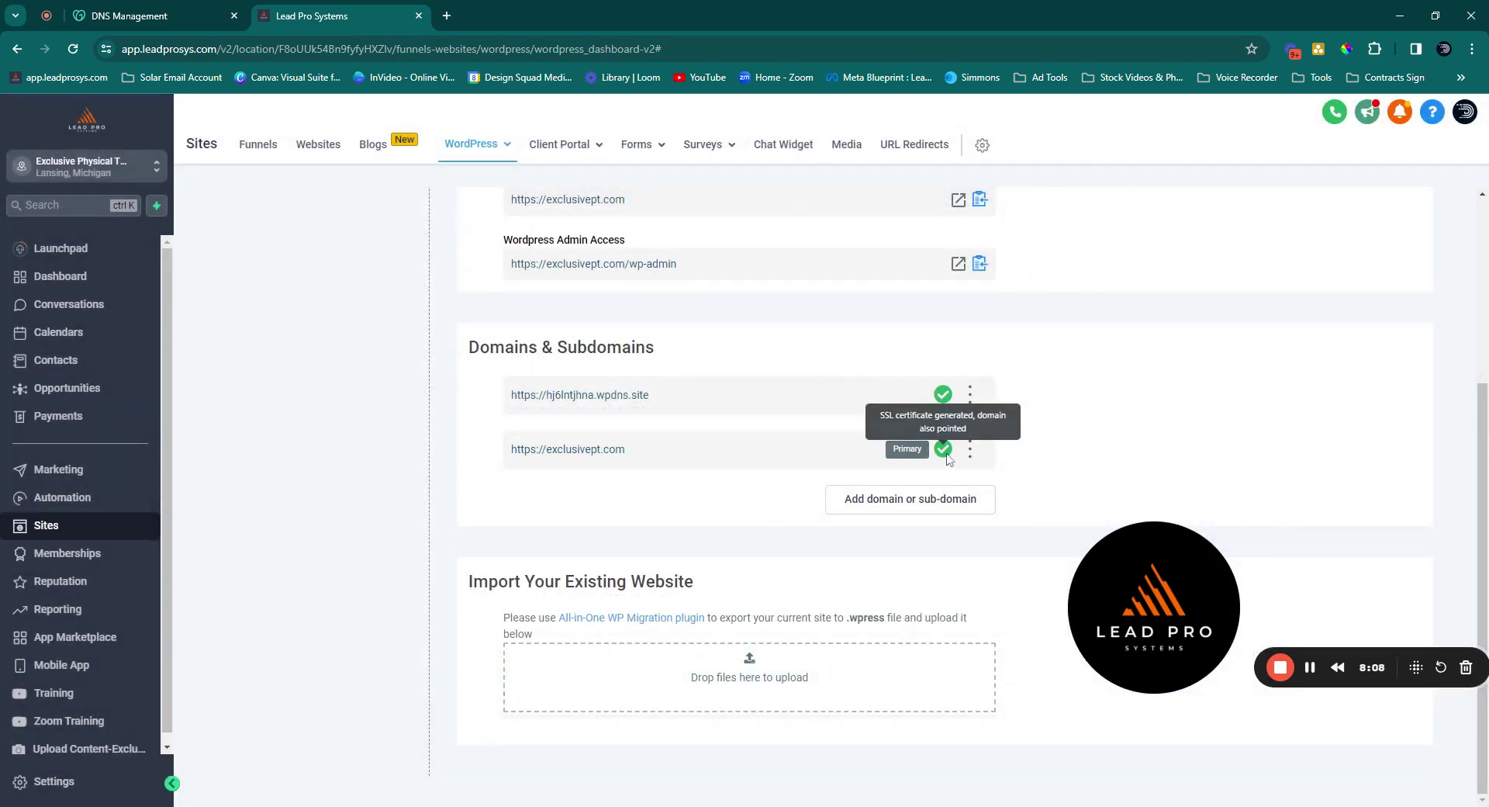
Open exclusivept.com in a new browser tab and reload the page to check that the site loads
{"action": "left_click", "coordinate": [446, 19]}
{"action": "left_click", "coordinate": [316, 48]}
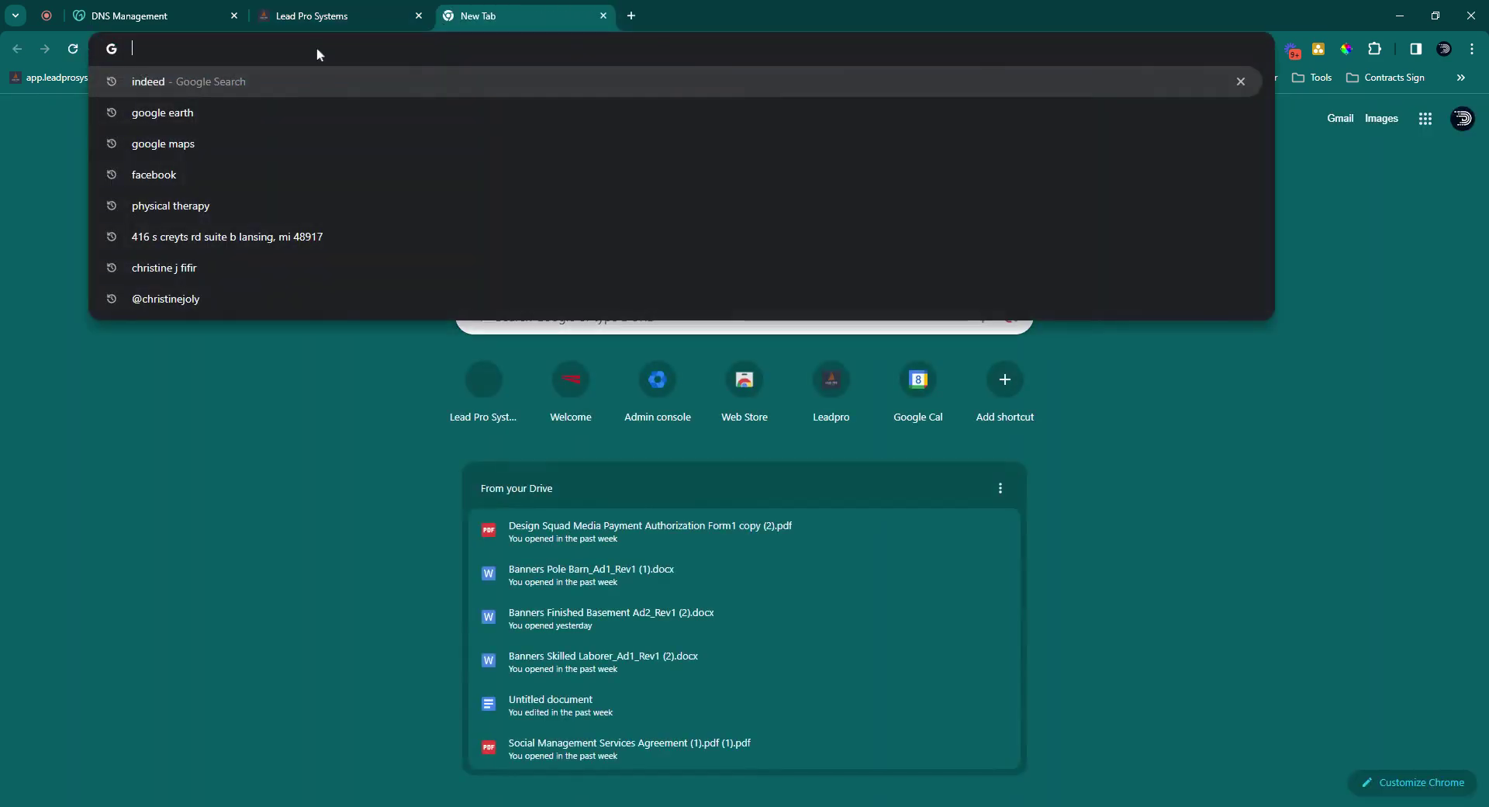
{"action": "type", "text": "exclusivept.com"}
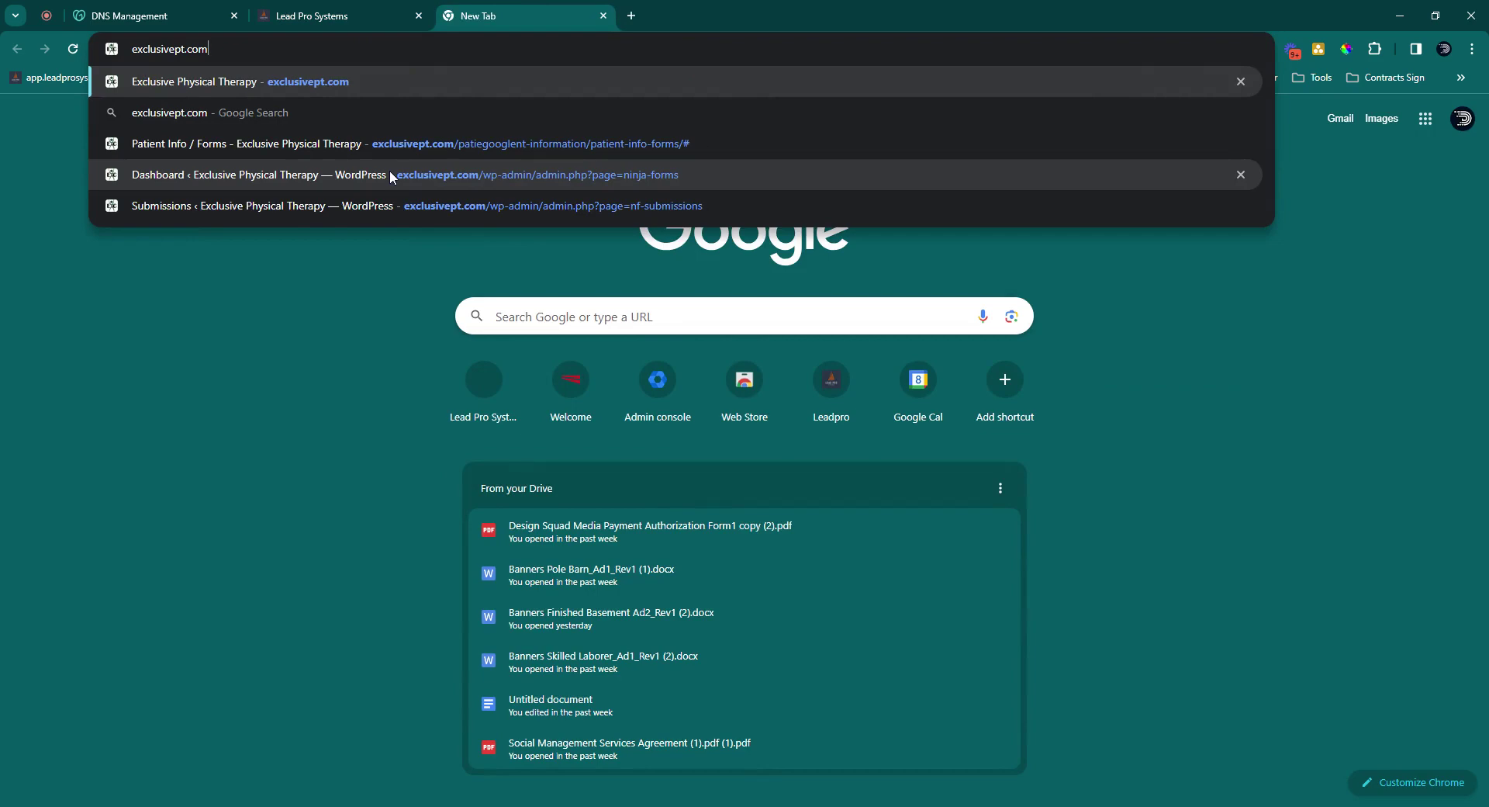
{"action": "key", "text": "Return"}
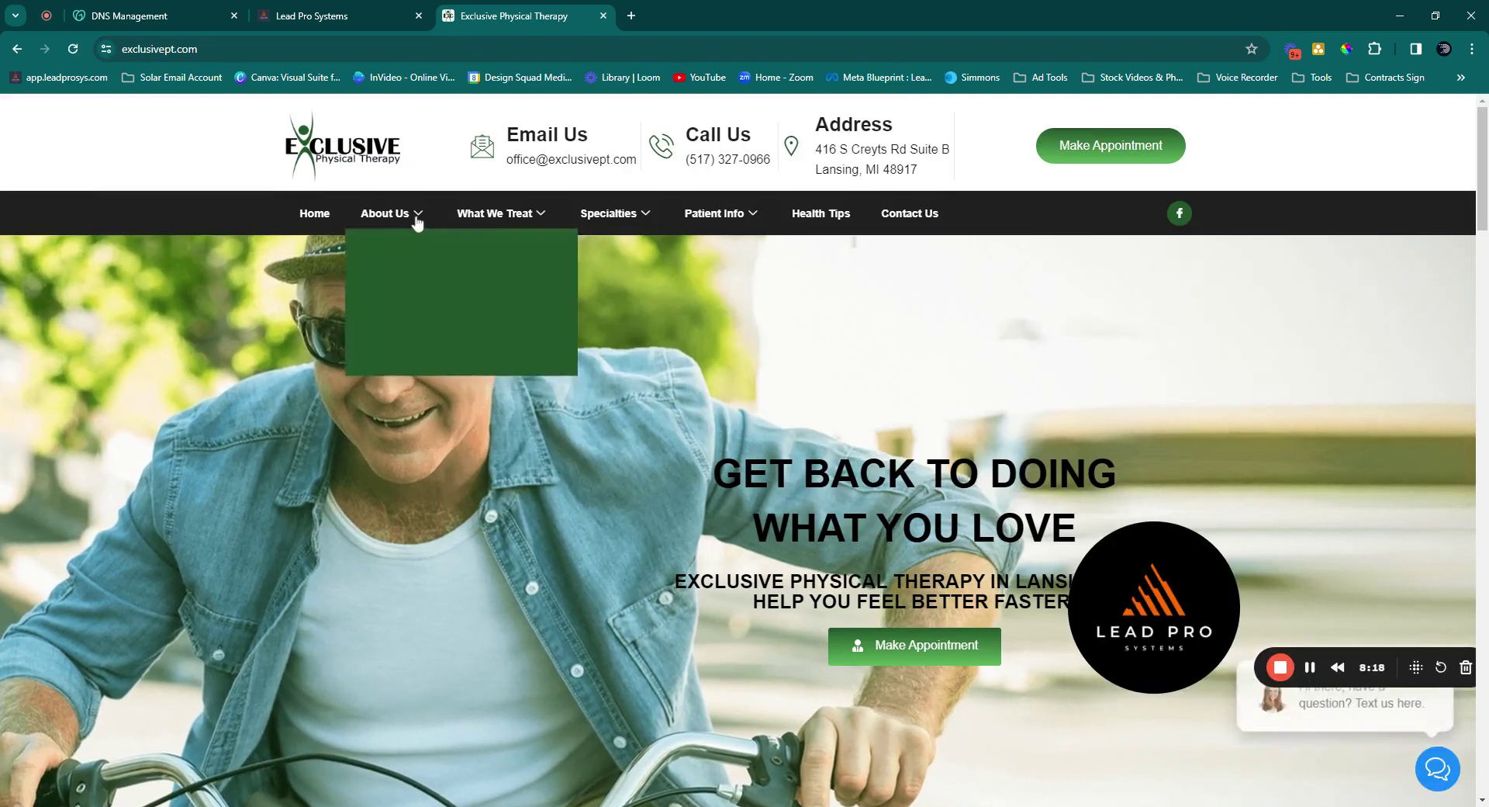
{"action": "mouse_move", "coordinate": [571, 222]}
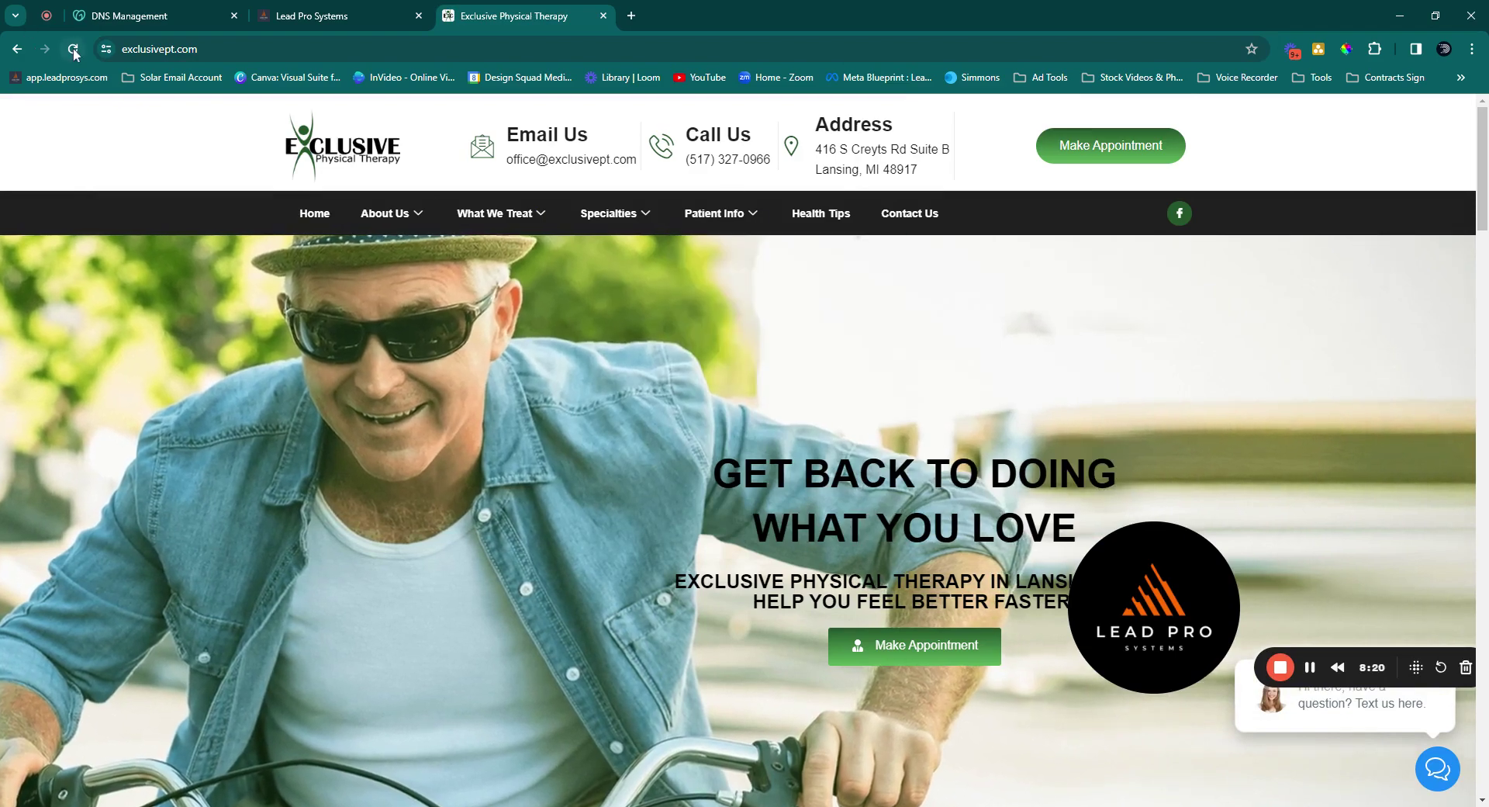
{"action": "left_click", "coordinate": [73, 48]}
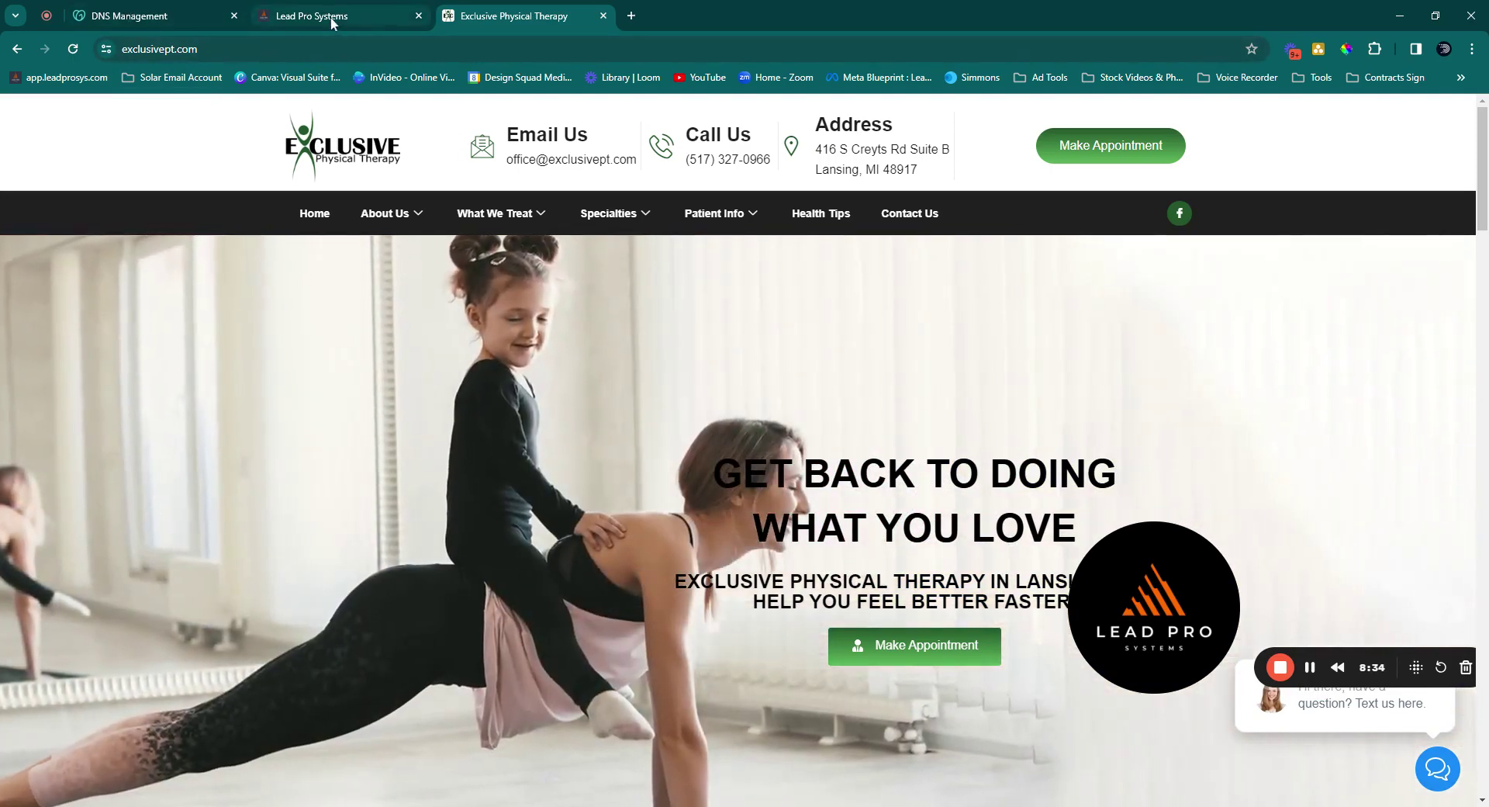
Switch to Lead Pro Systems, look through the template library for new funnels, and close it without creating a funnel
{"action": "left_click", "coordinate": [383, 22]}
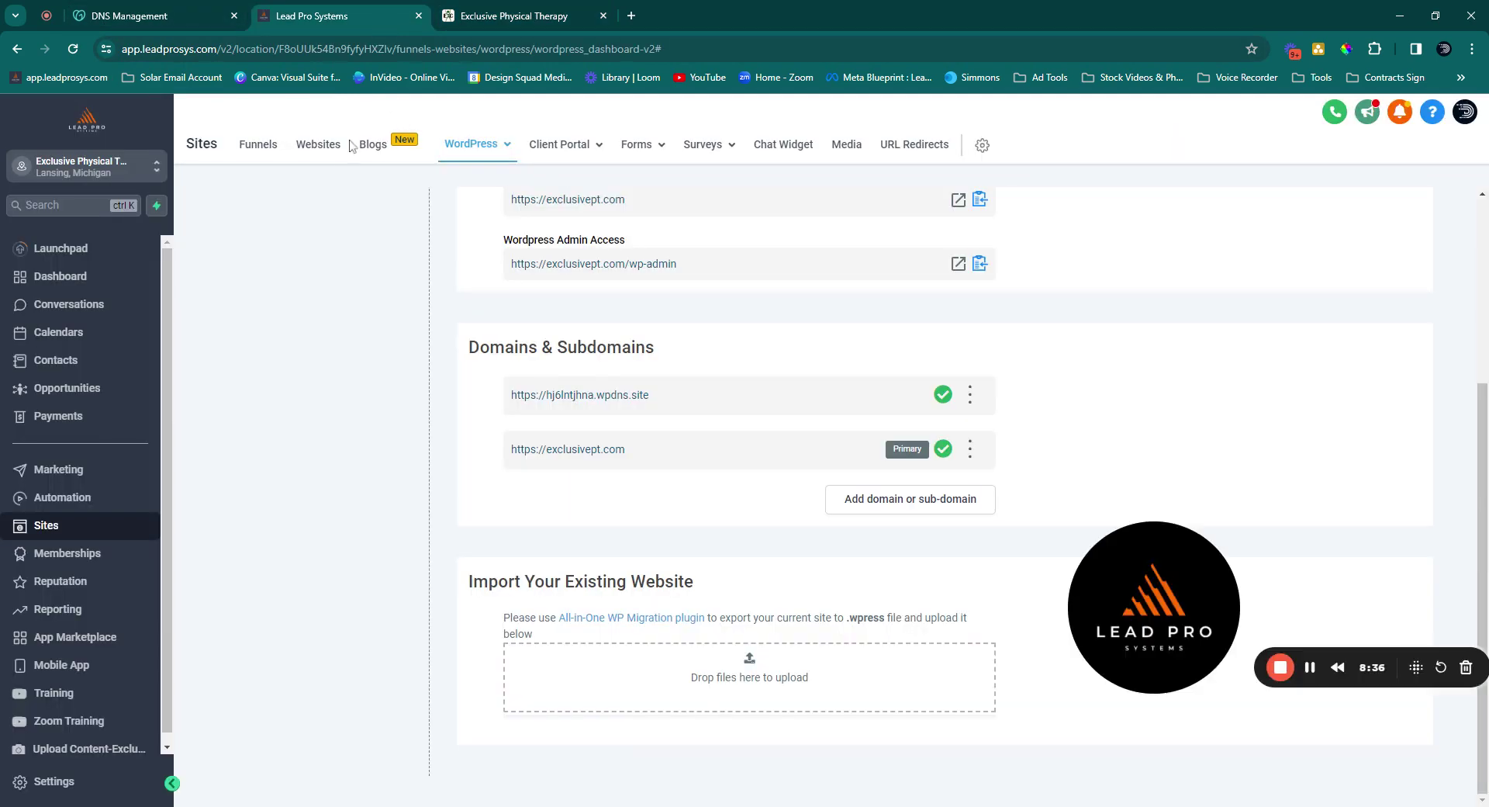
{"action": "left_click", "coordinate": [467, 148]}
{"action": "left_click", "coordinate": [258, 144]}
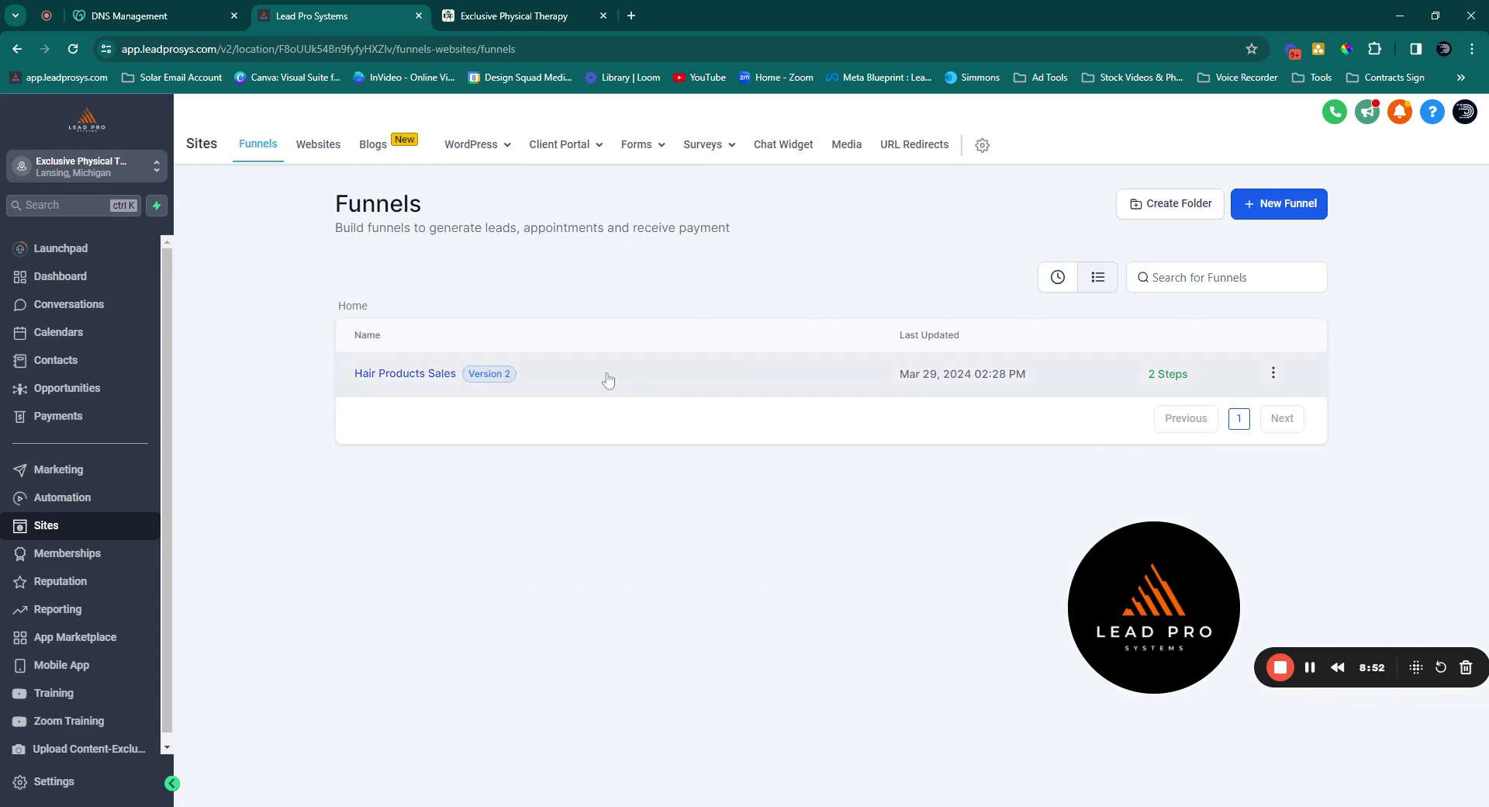
{"action": "left_click", "coordinate": [1272, 218]}
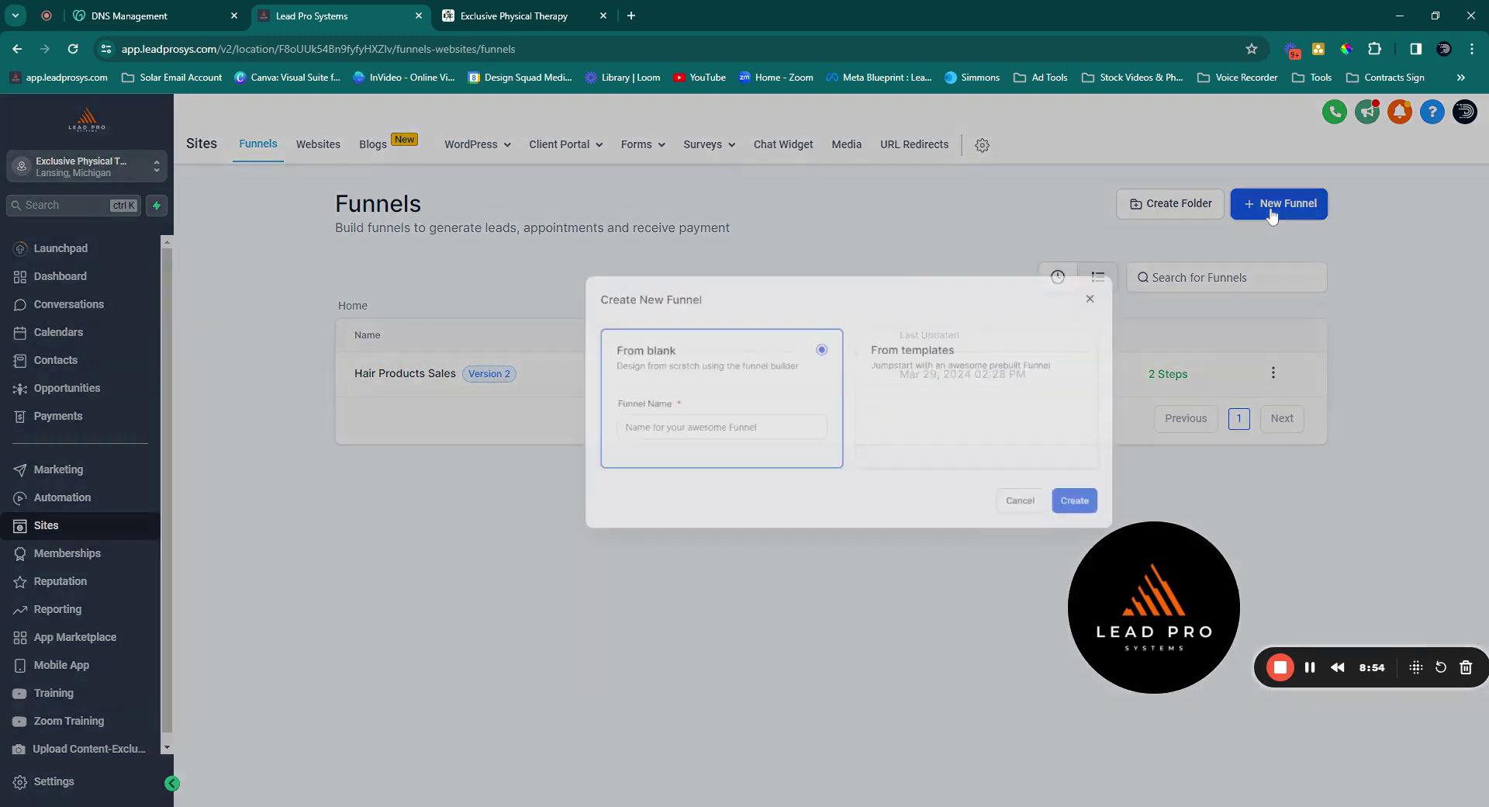
{"action": "left_click", "coordinate": [853, 461]}
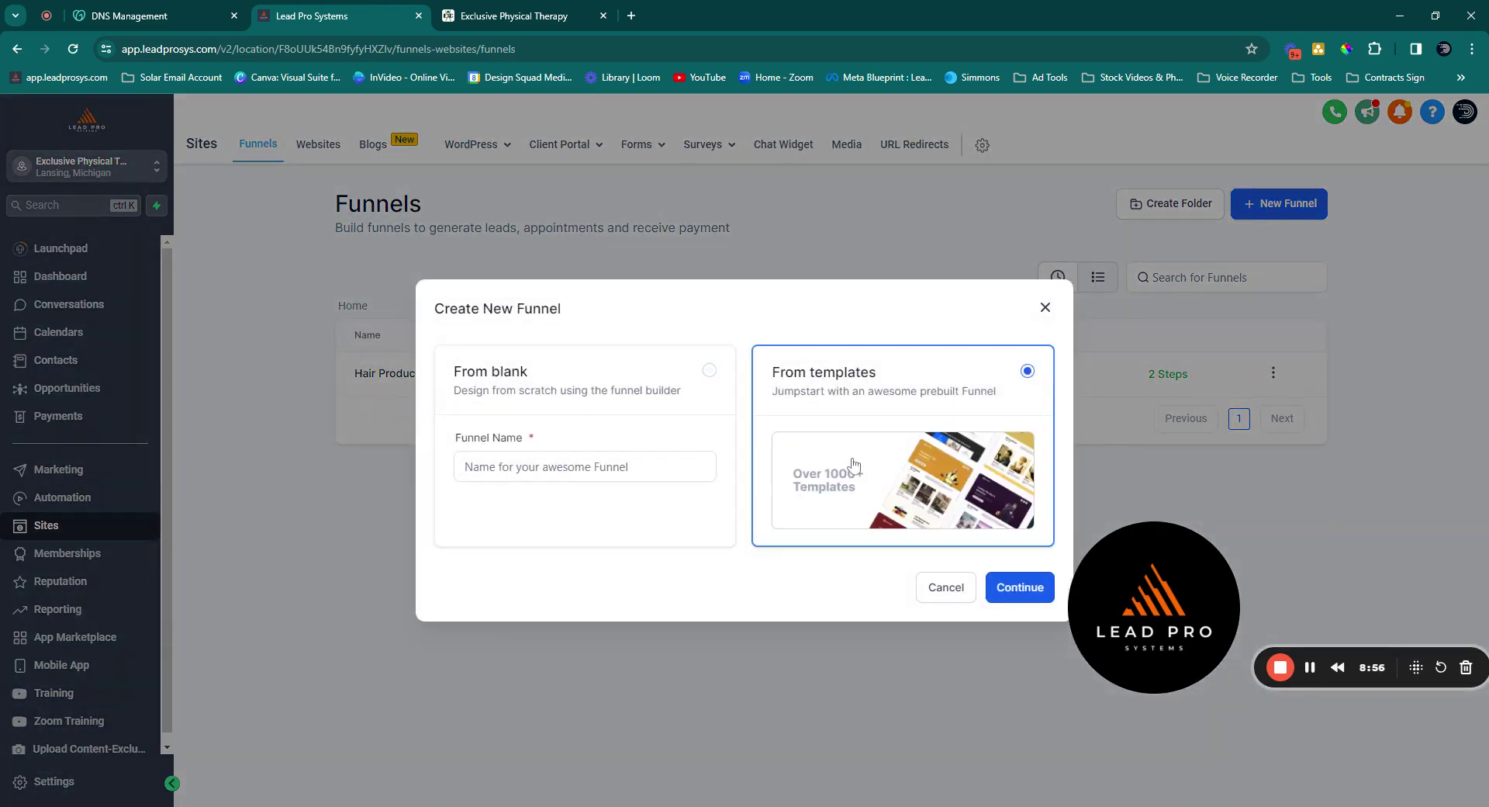
{"action": "left_click", "coordinate": [1008, 587]}
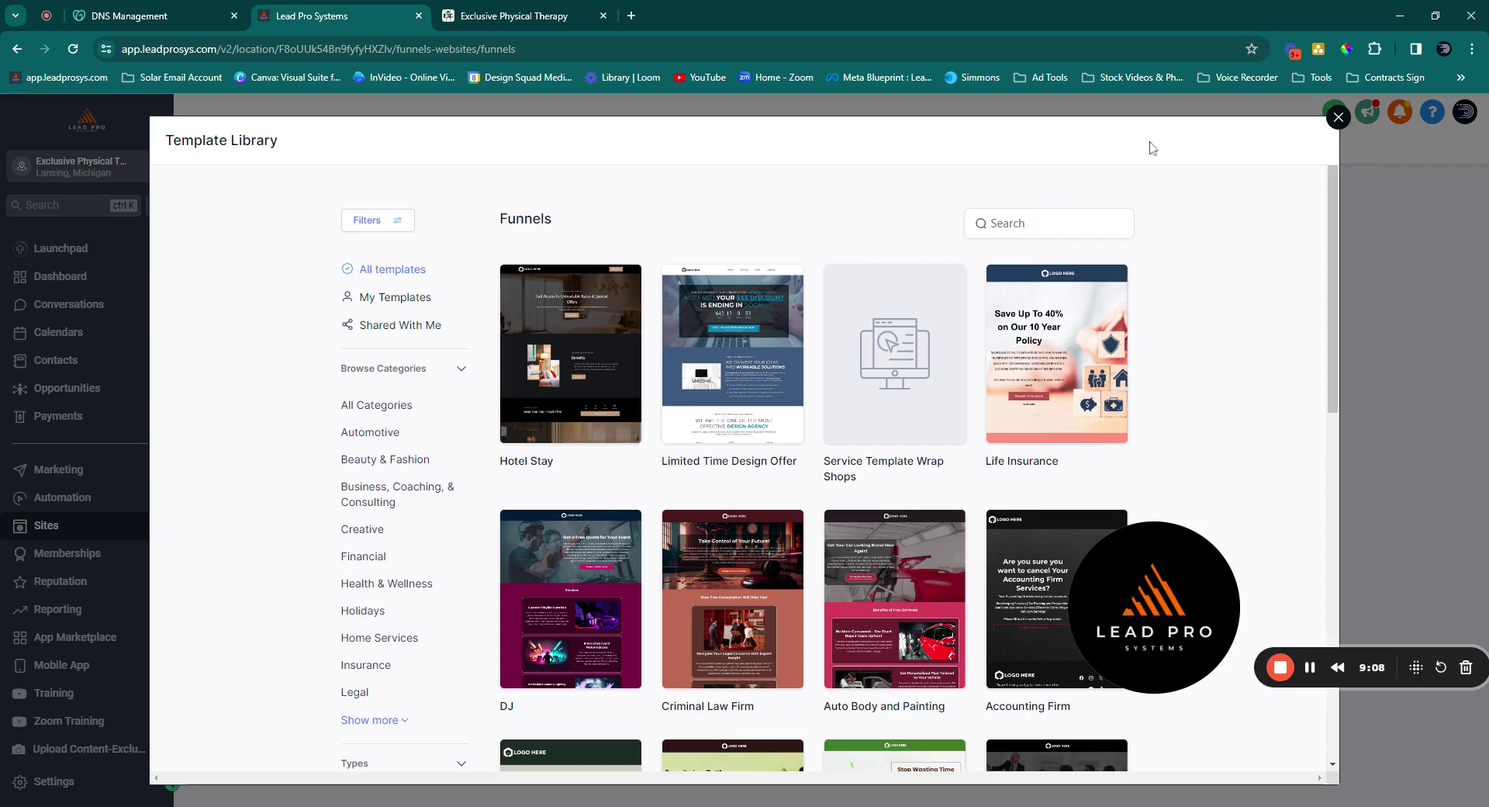
{"action": "left_click", "coordinate": [1337, 117]}
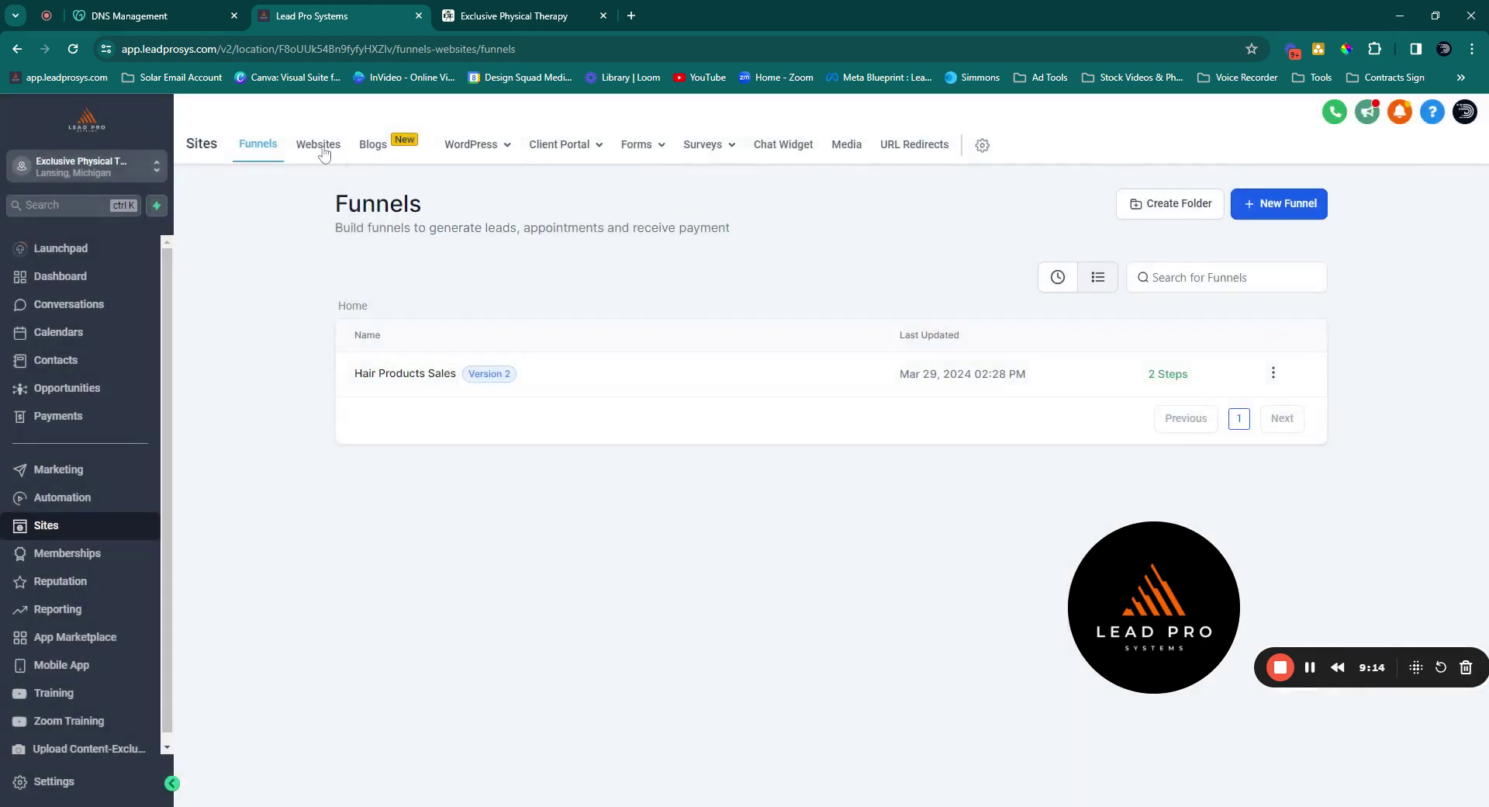
Start a new website from templates in the Websites section and open the Travel Bureau template's preview
{"action": "left_click", "coordinate": [324, 152]}
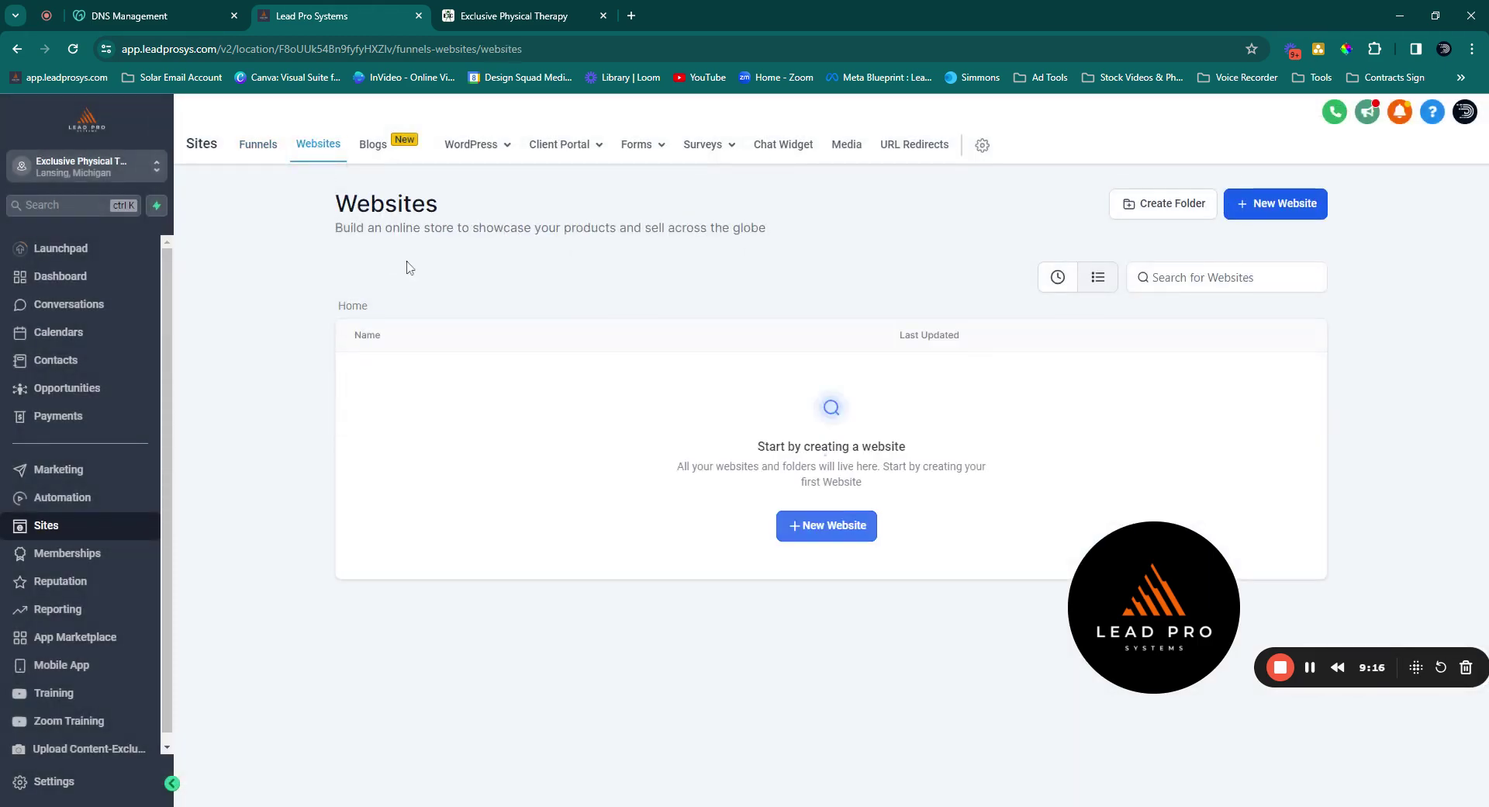
{"action": "left_click", "coordinate": [812, 516]}
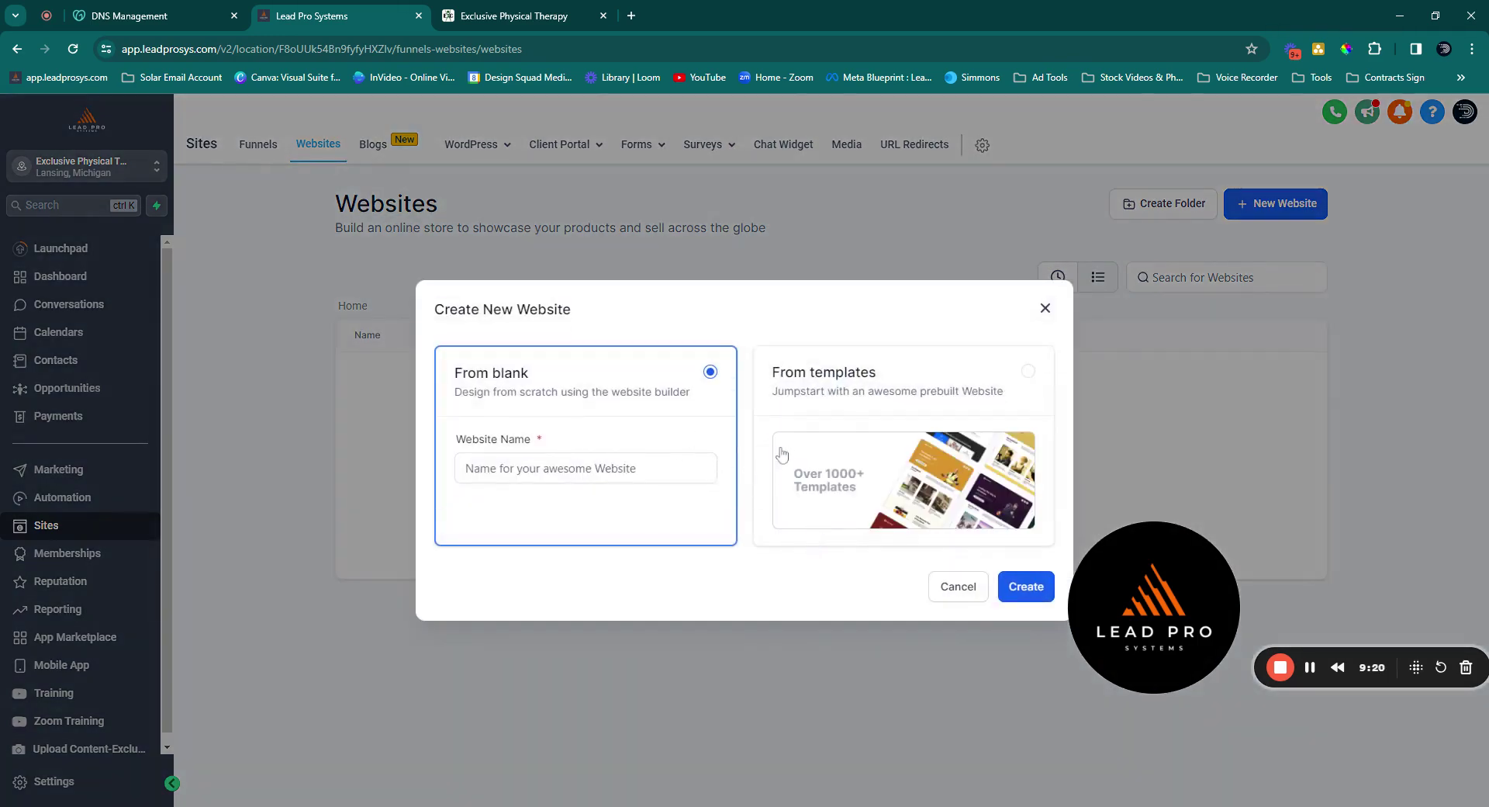
{"action": "left_click", "coordinate": [866, 478]}
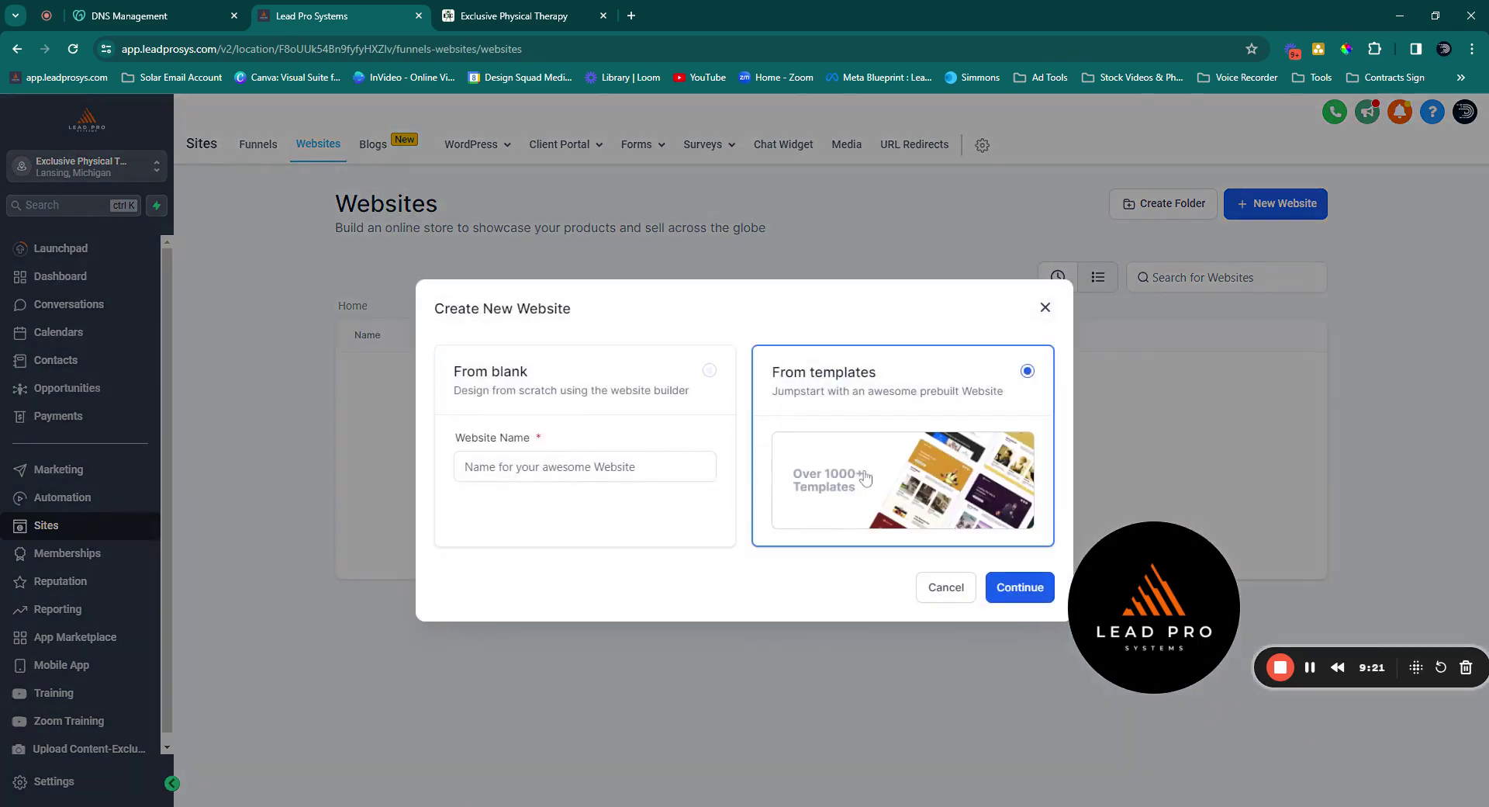
{"action": "left_click", "coordinate": [1008, 590]}
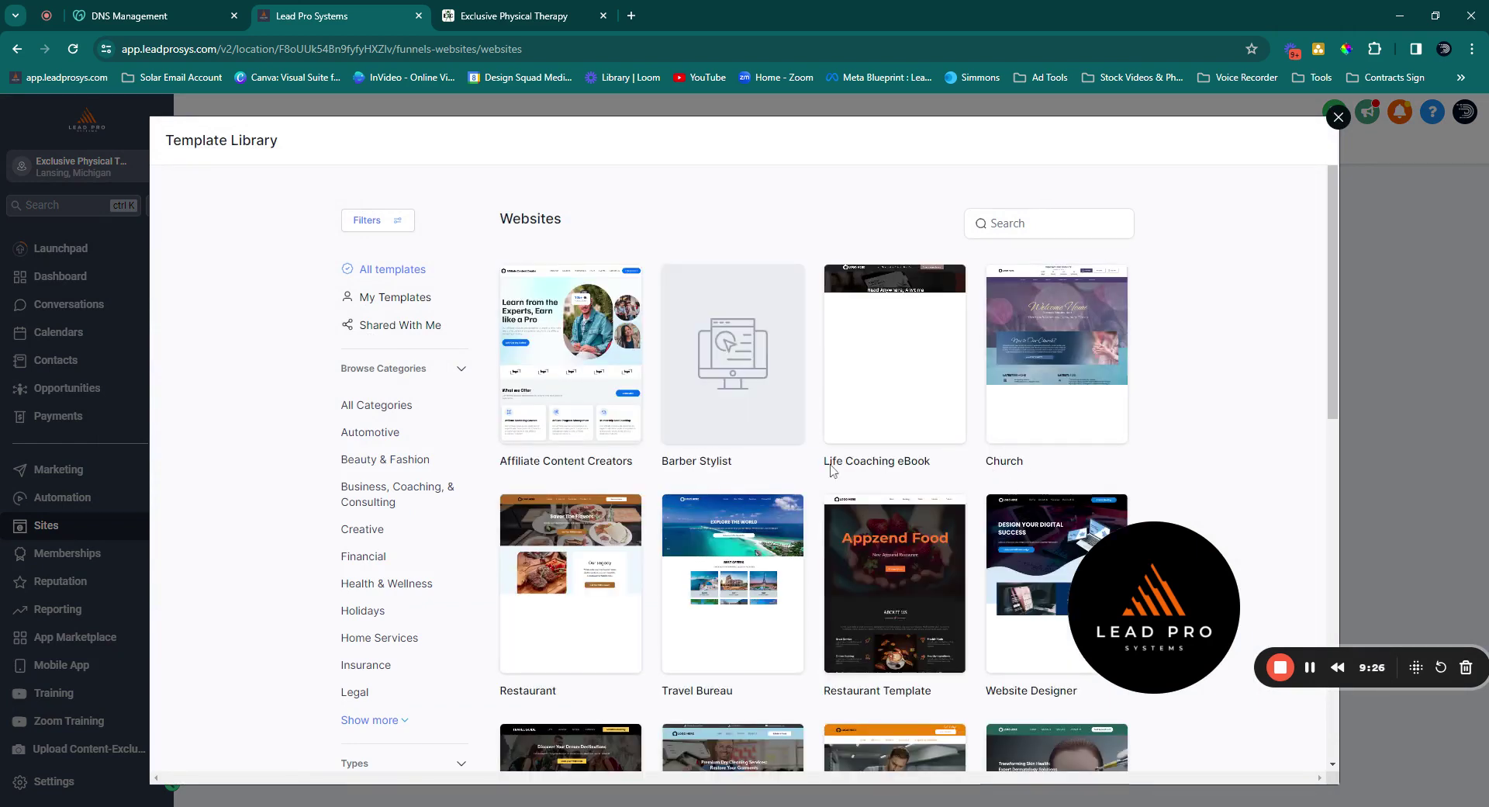
{"action": "left_click", "coordinate": [789, 521]}
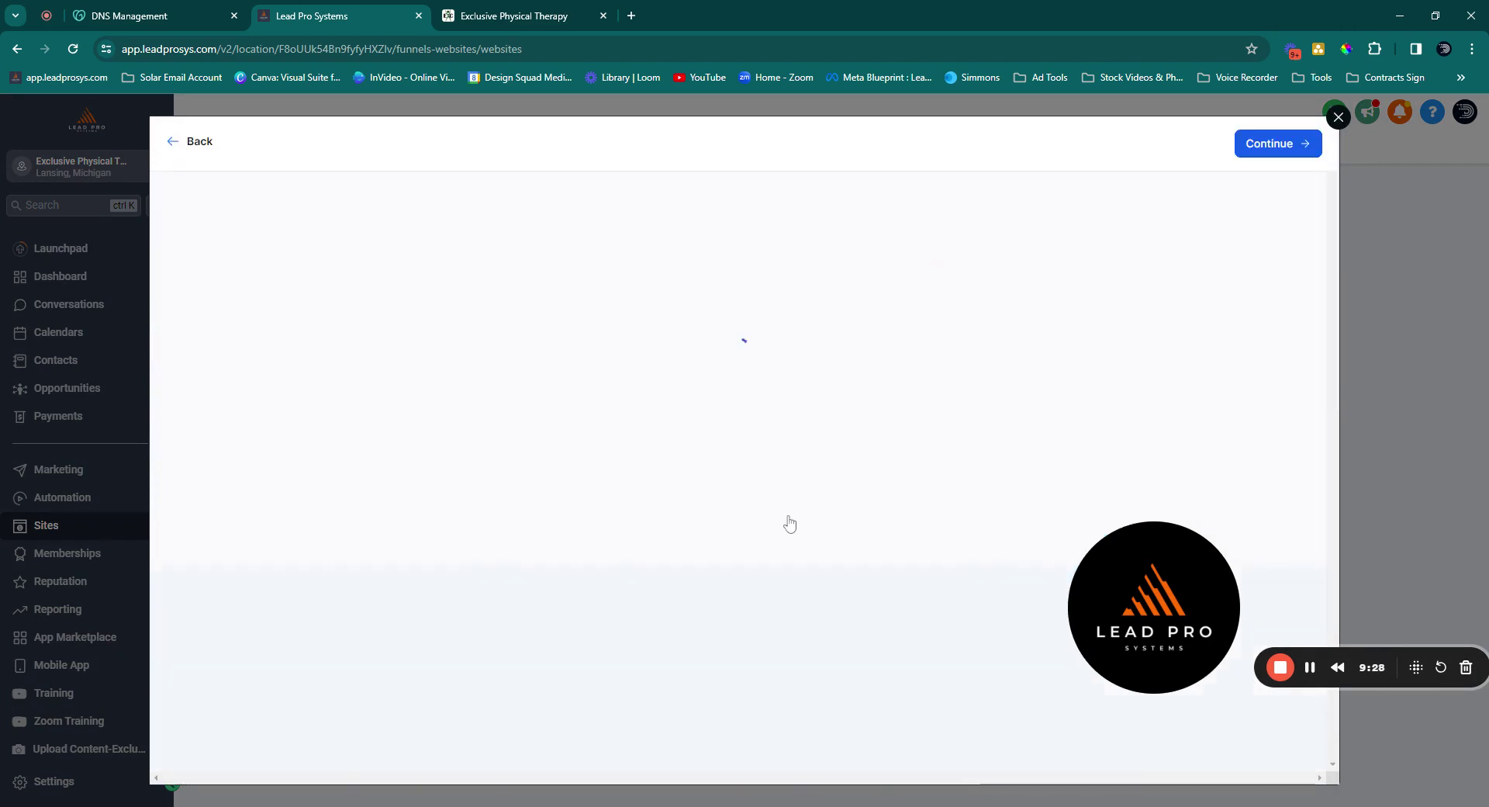